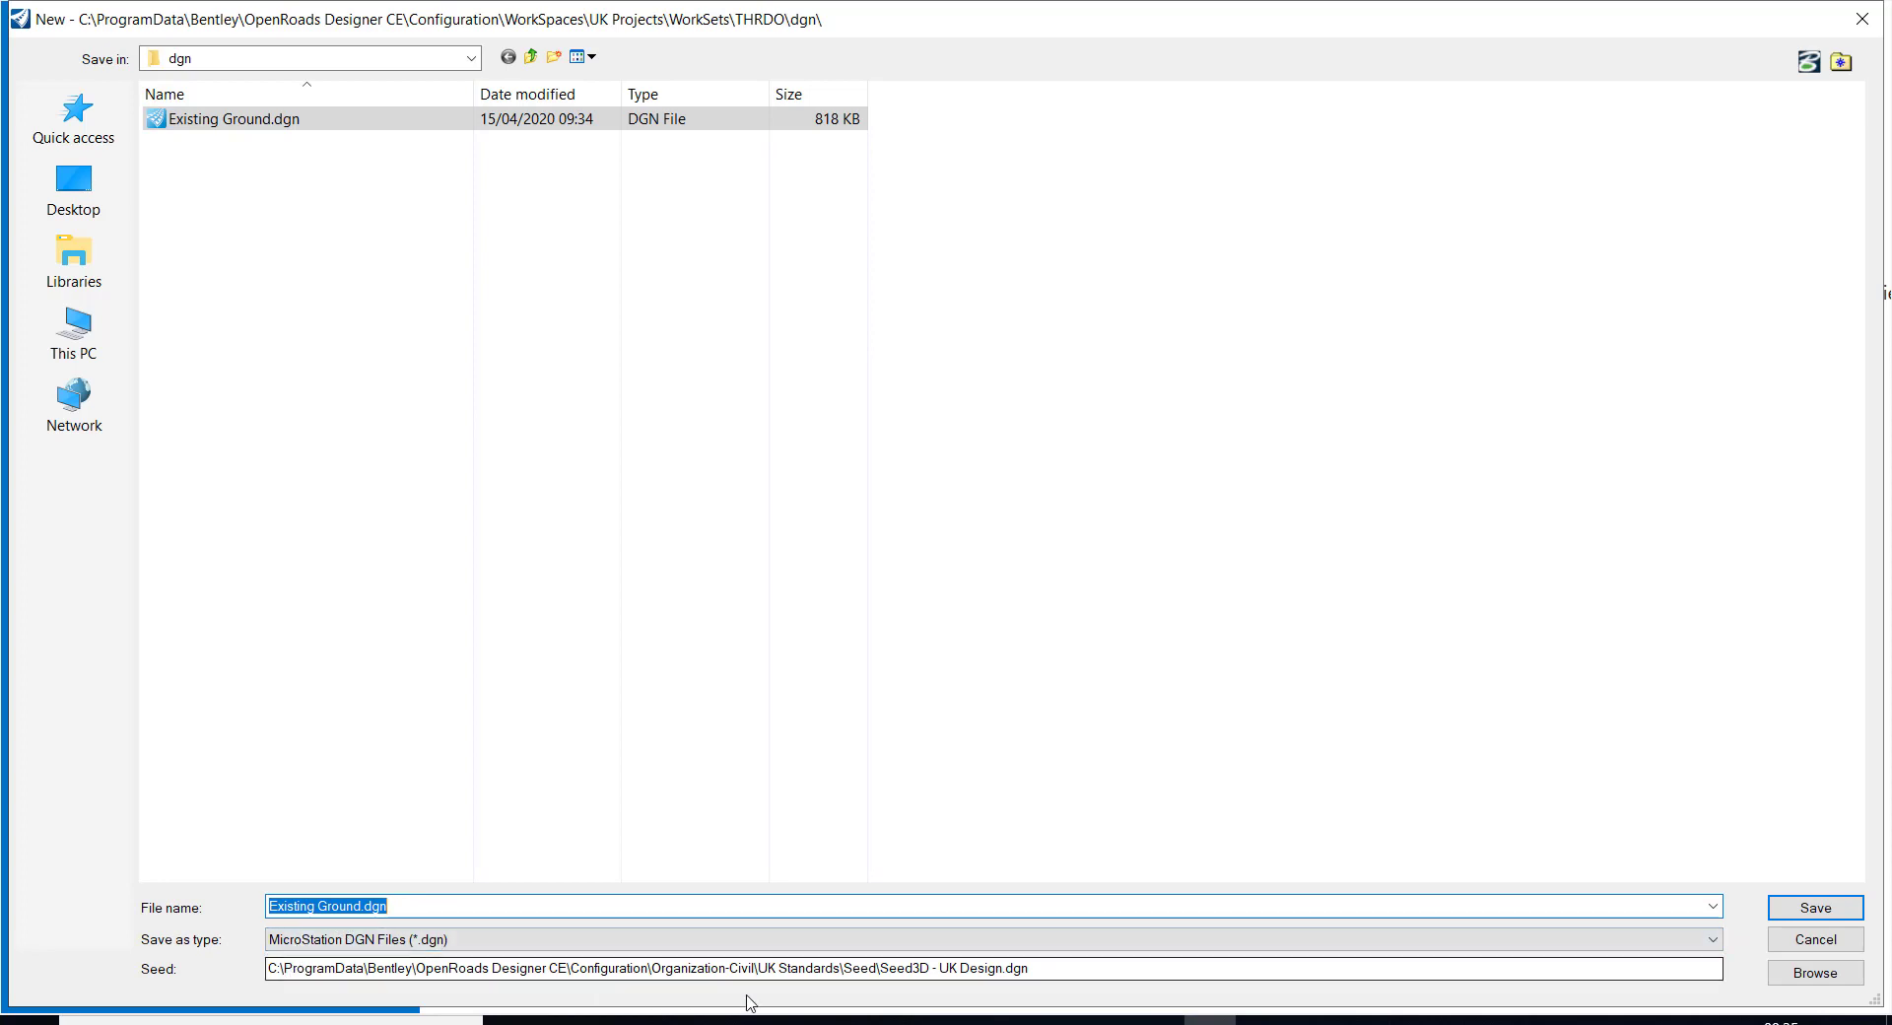
# Create Existing Ground.dgn from the seed file Seed3D - UK Design.dgn, replacing the existing file of that name
pyautogui.click(1838, 976)
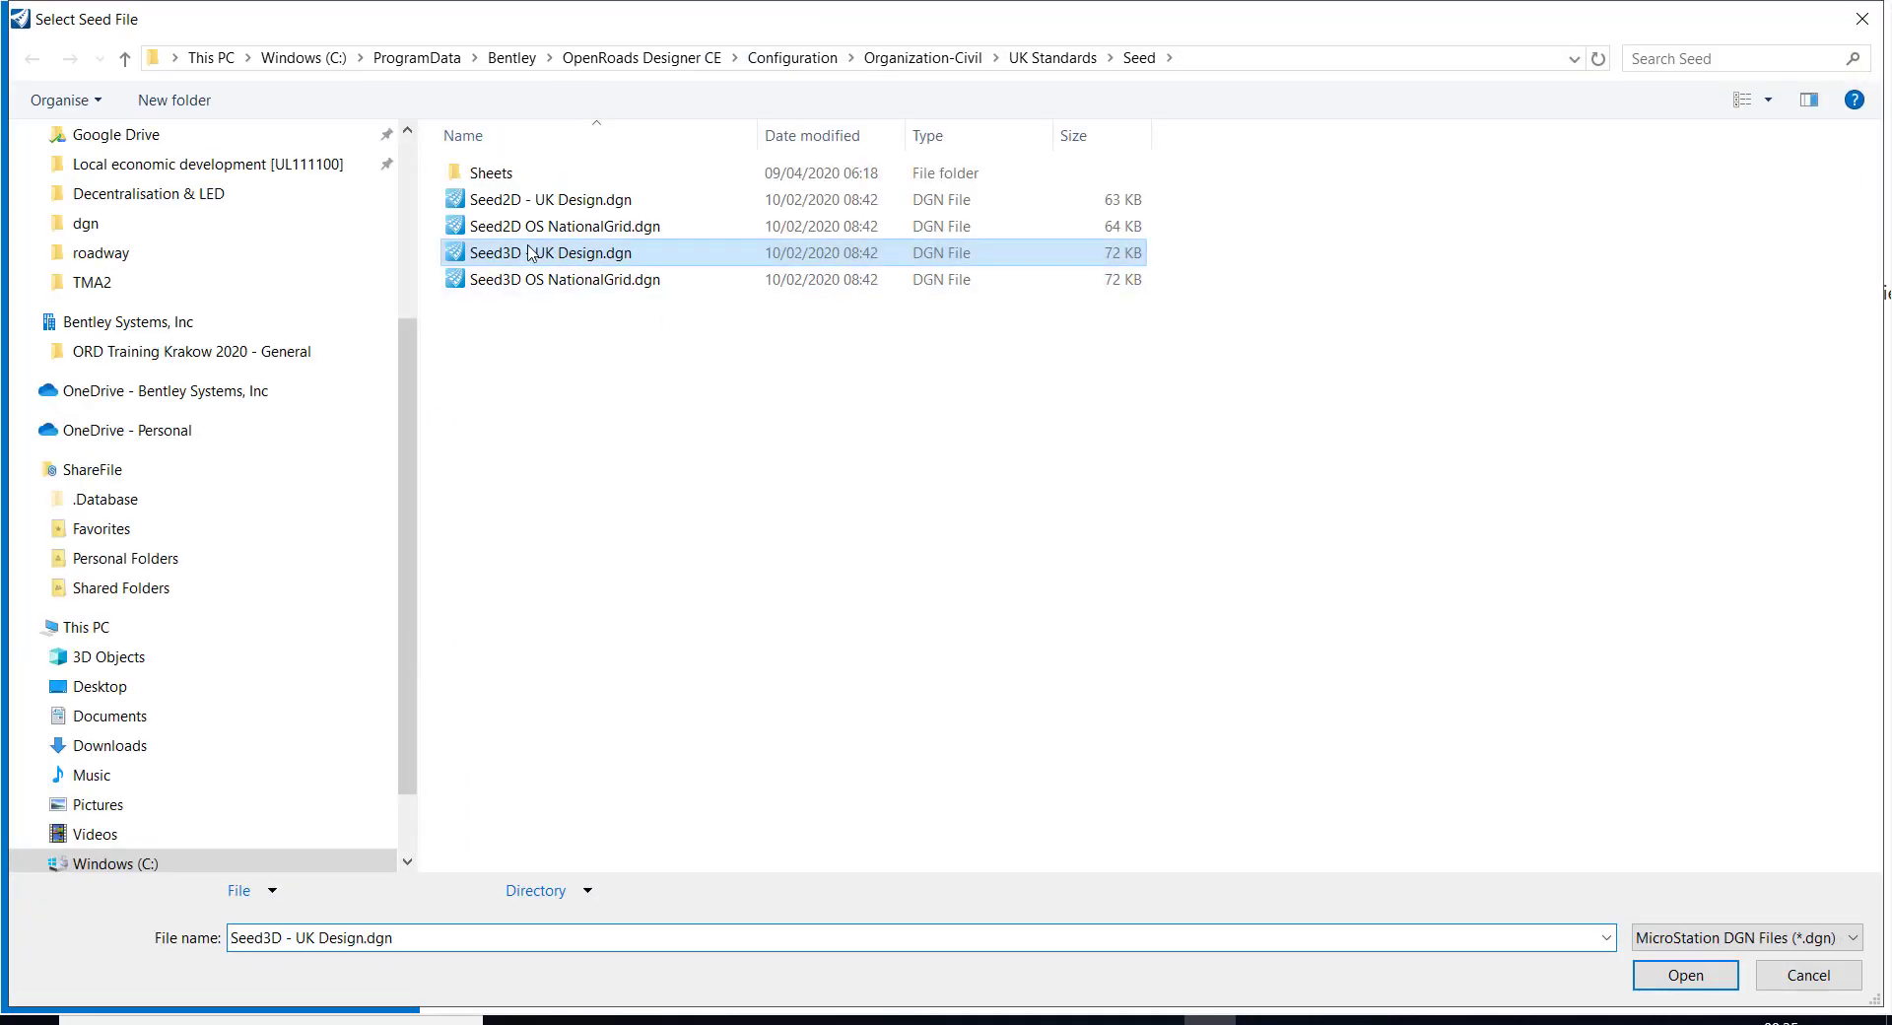
pyautogui.click(1685, 974)
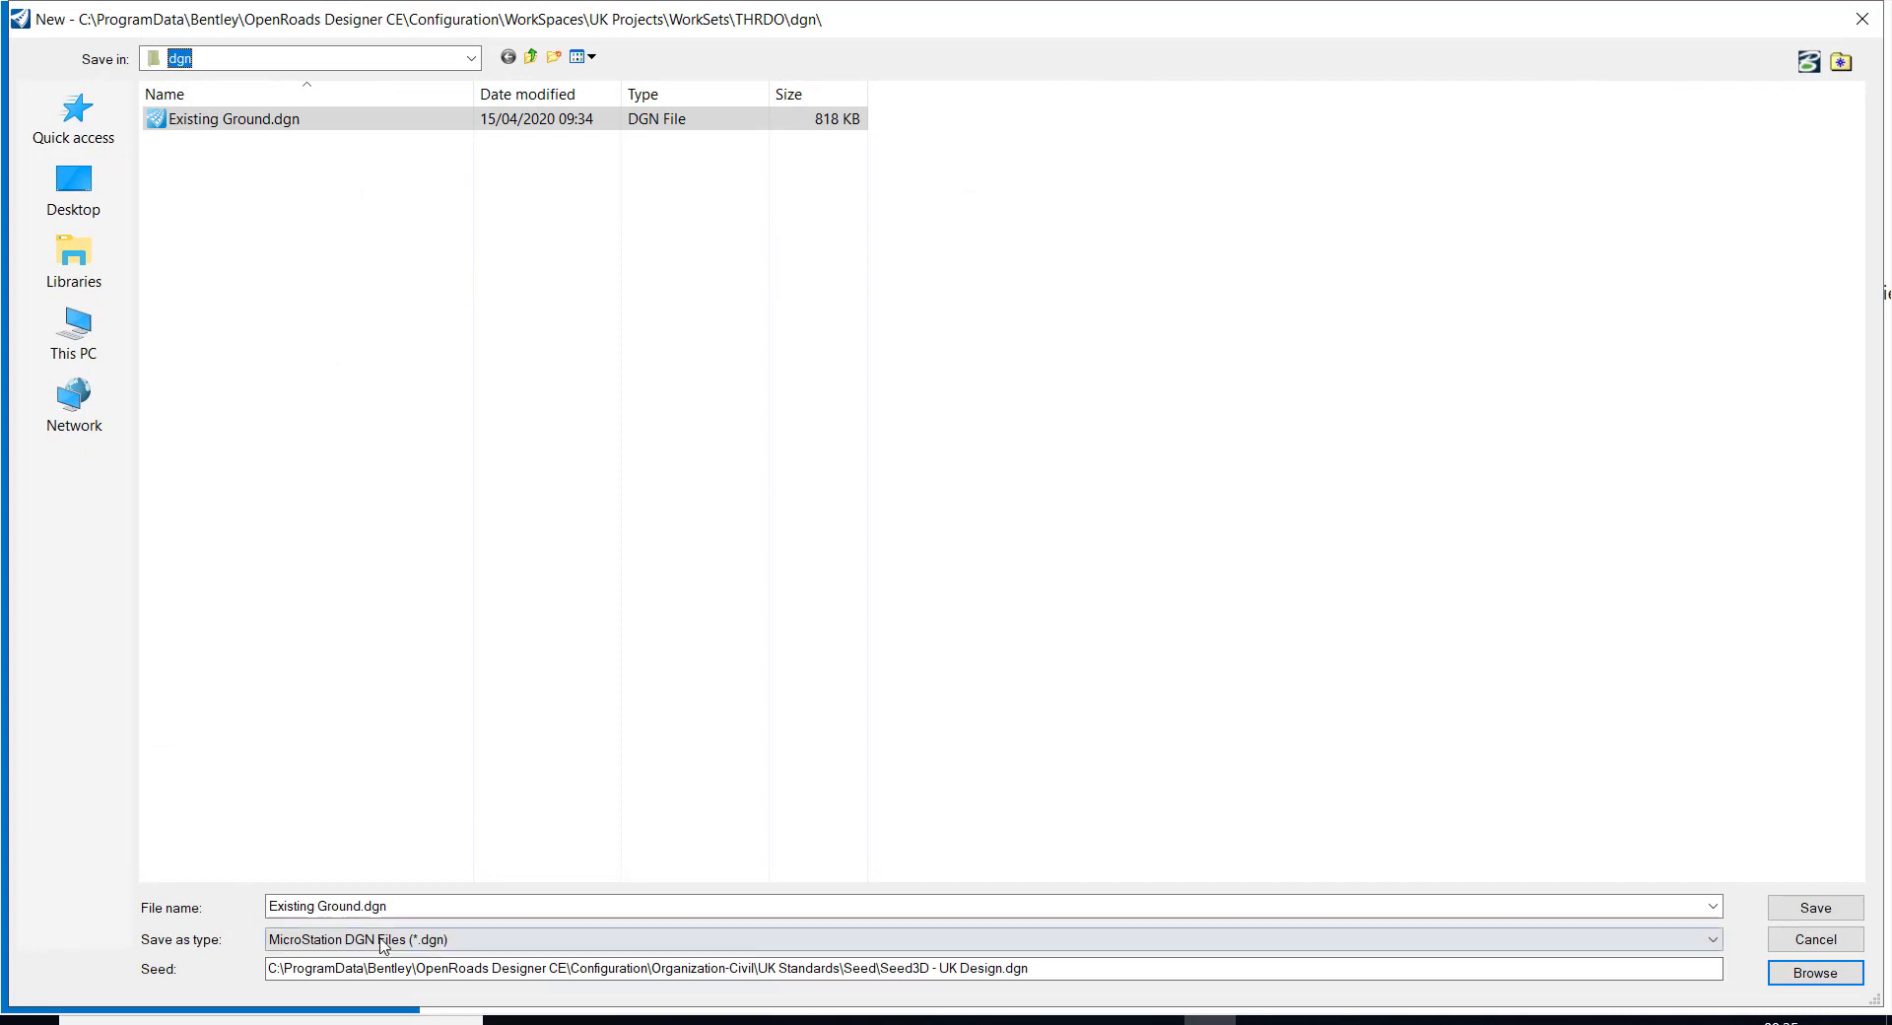
pyautogui.click(400, 909)
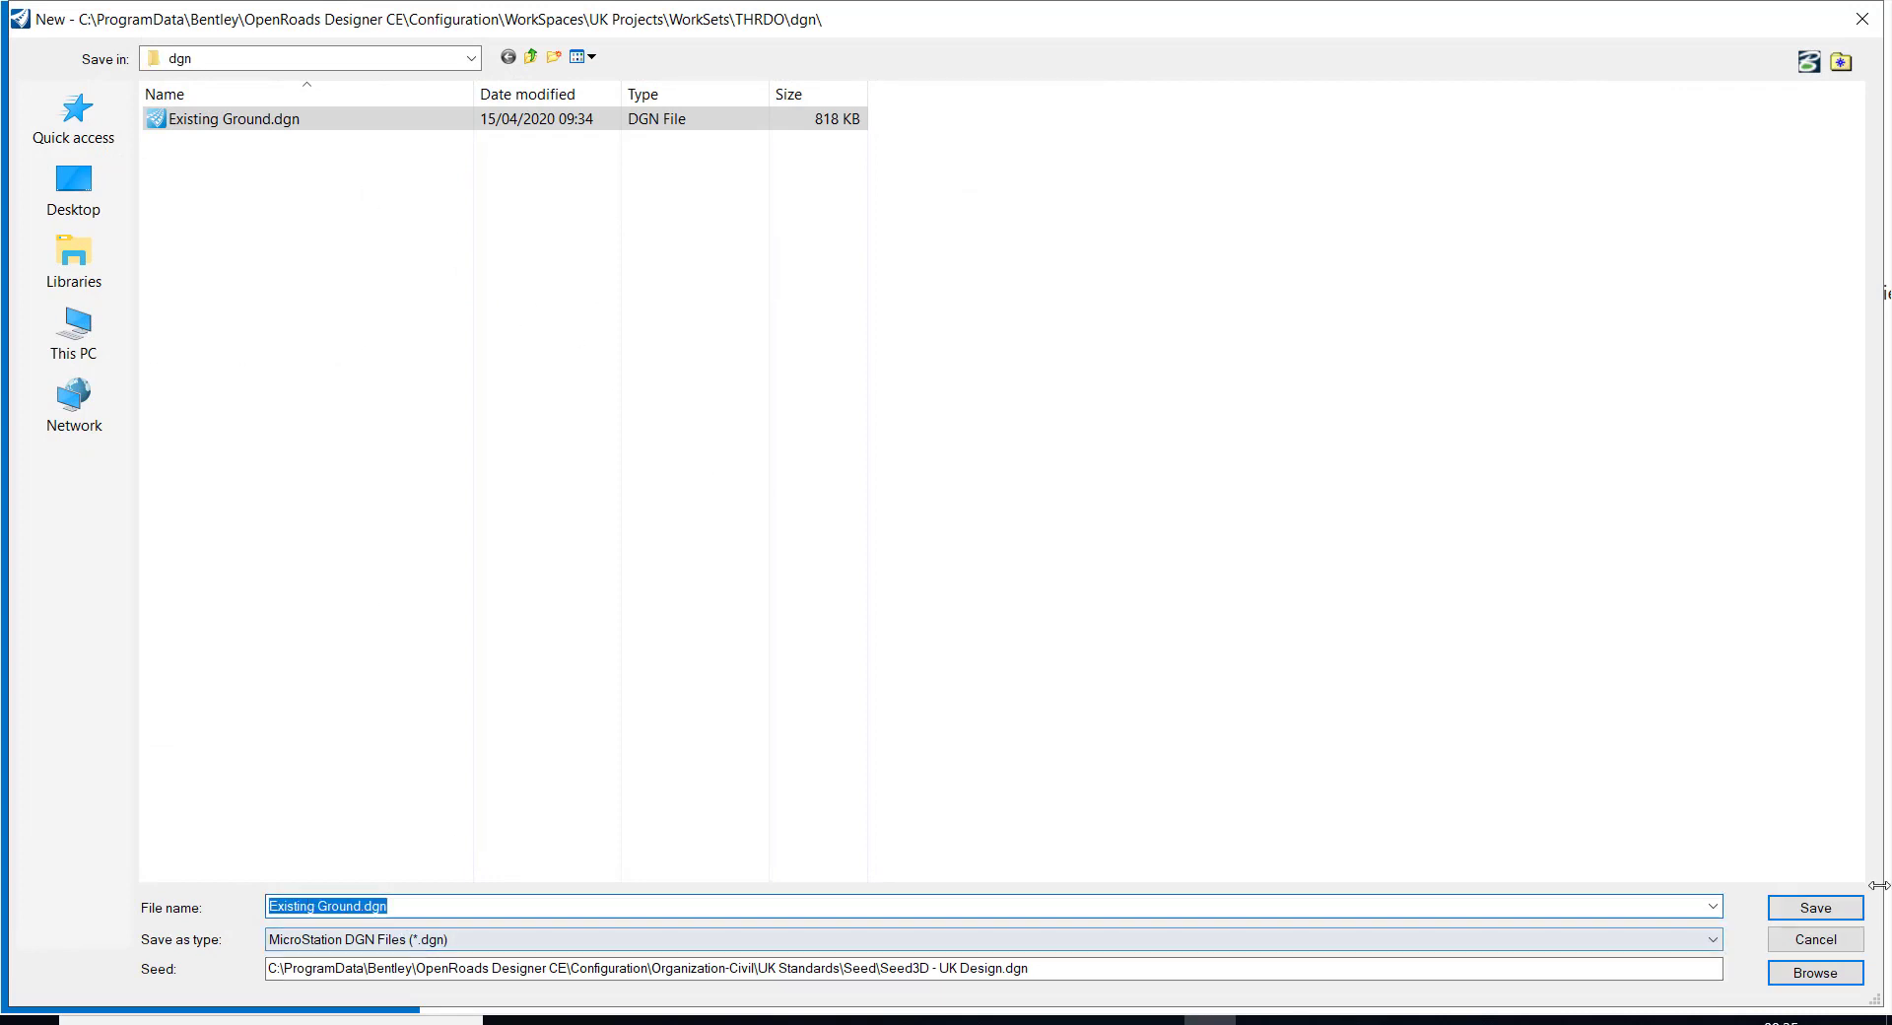
pyautogui.click(1810, 908)
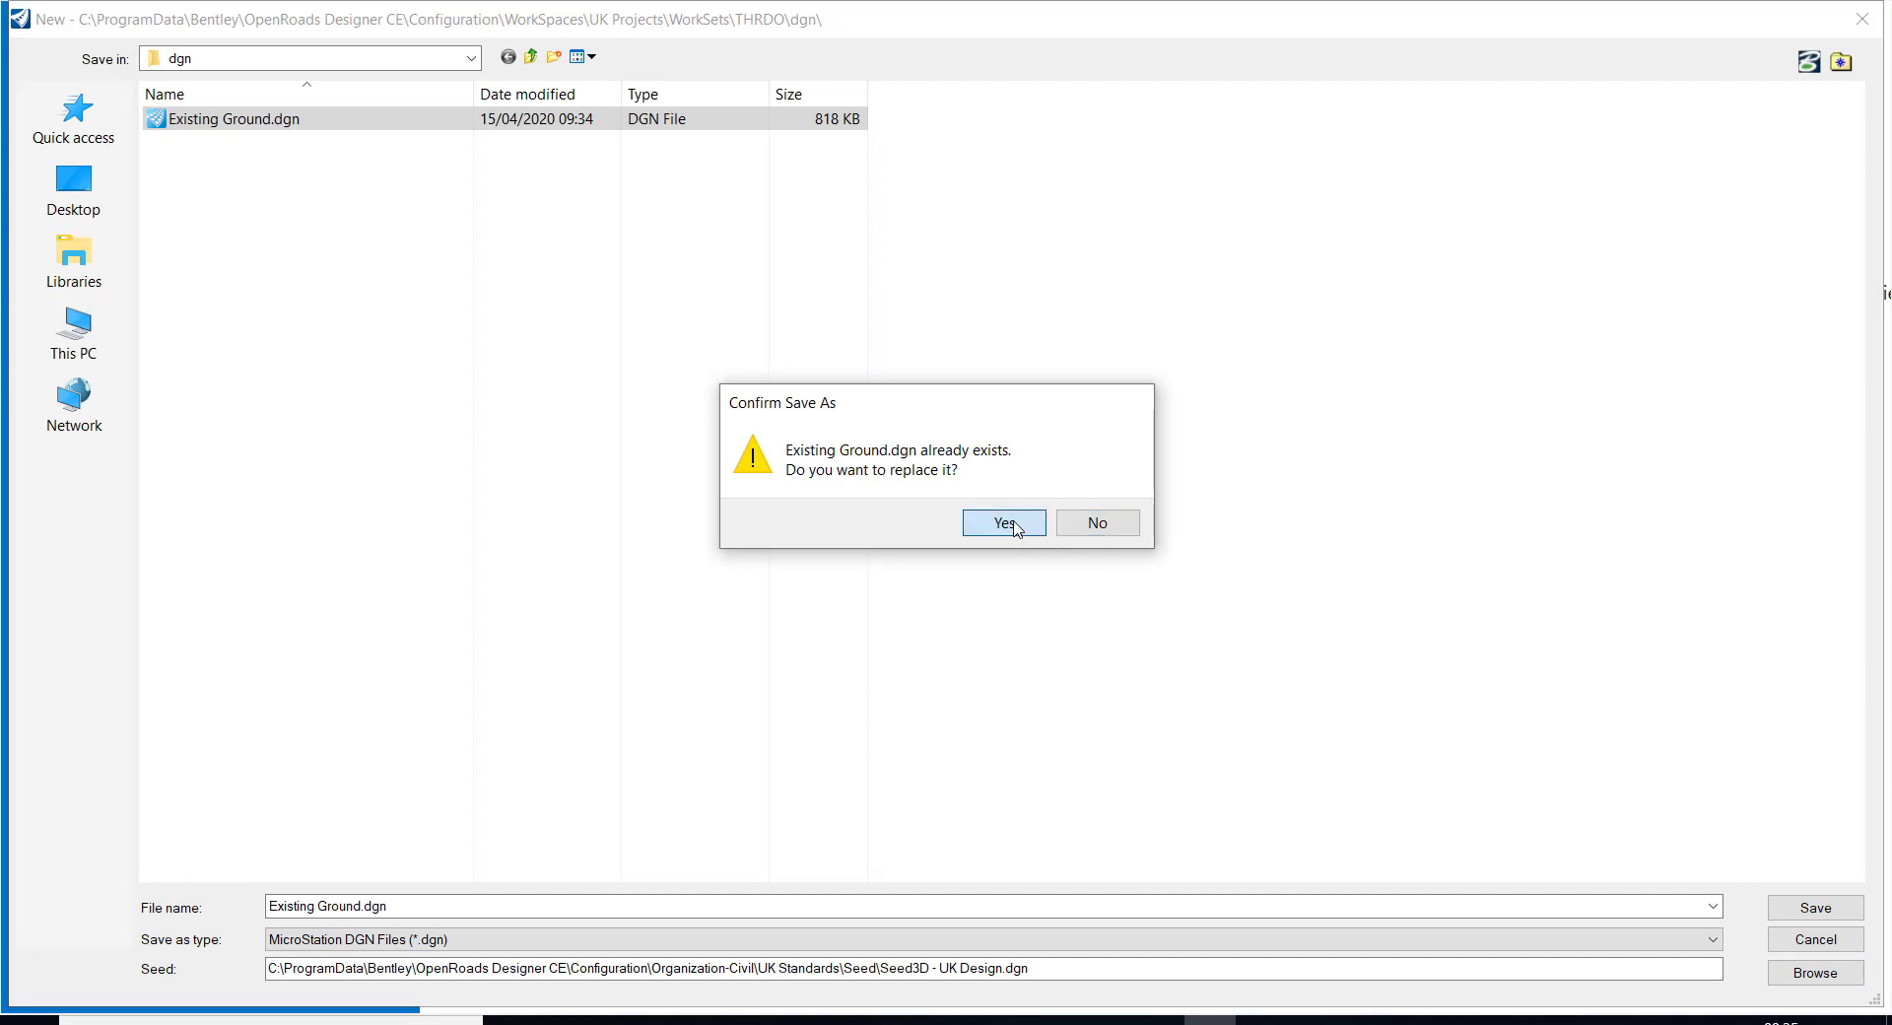
pyautogui.click(1012, 525)
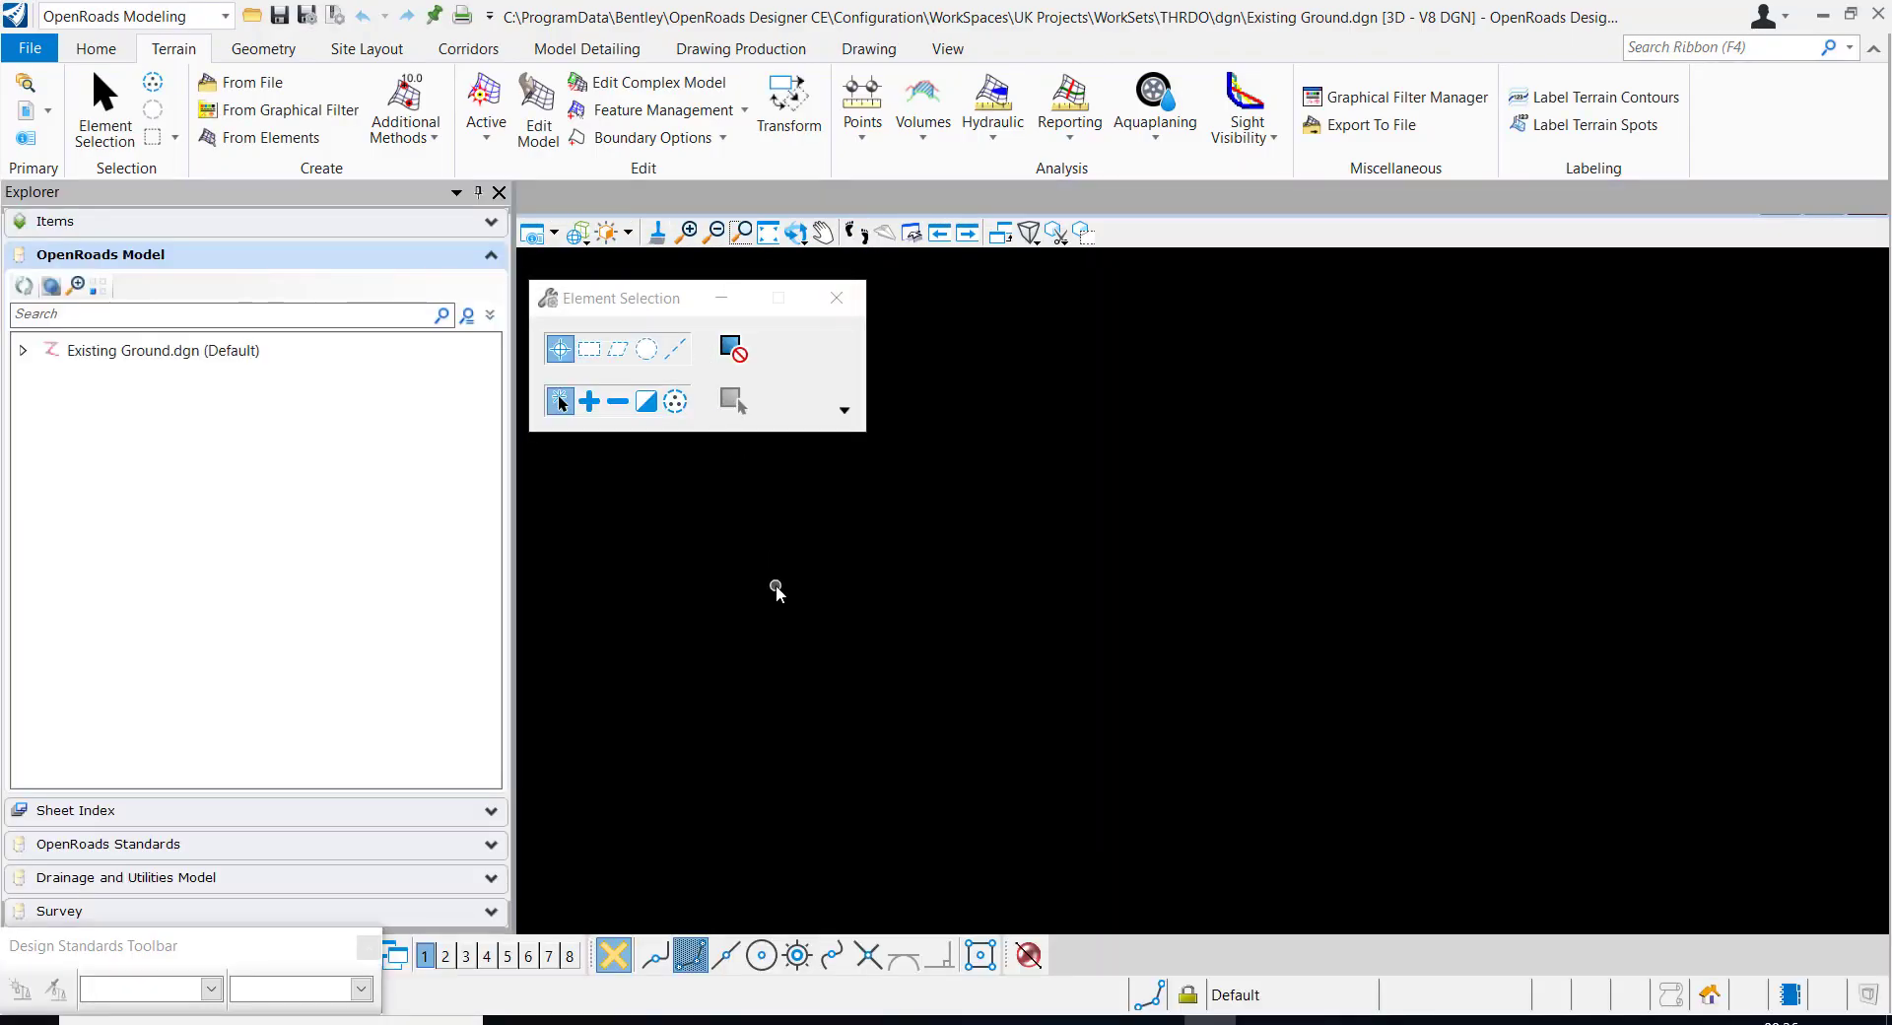
# Attach Ground model - Brat.dwg as a coincident reference, with Meters as its units and a 1:500 detail scale
pyautogui.click(22, 114)
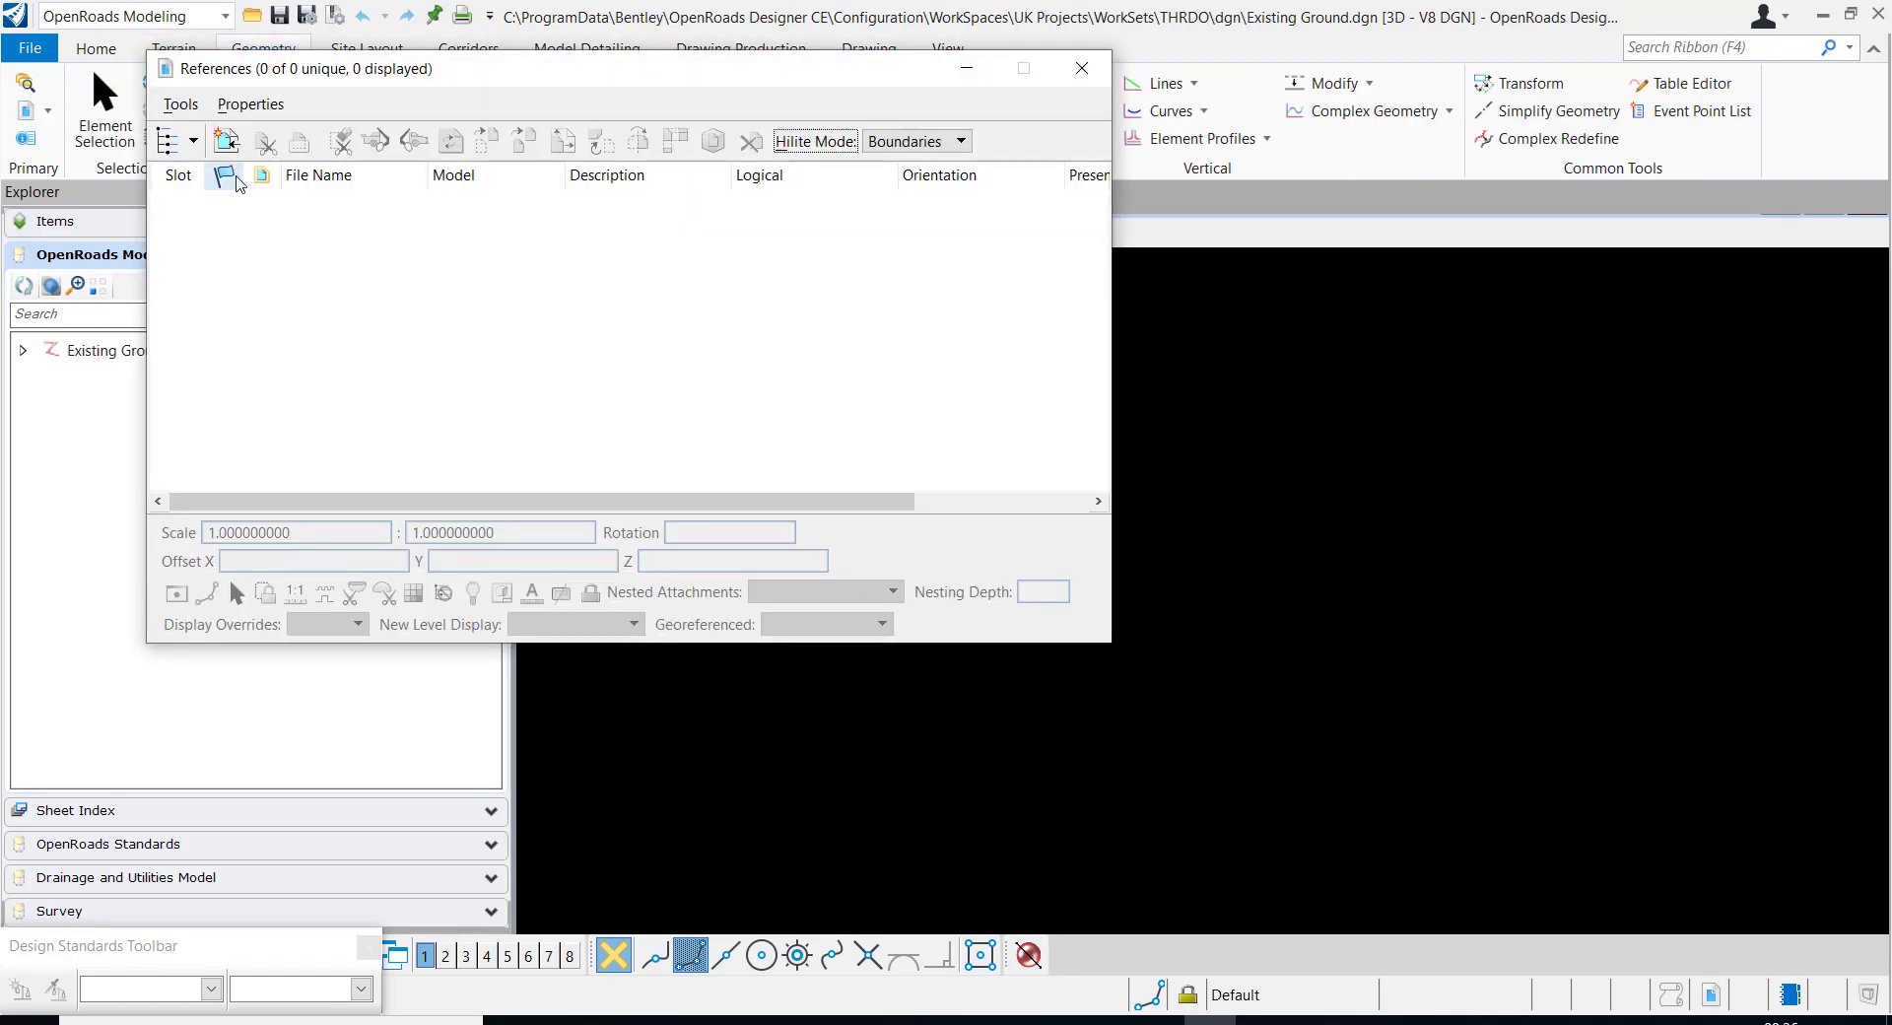
pyautogui.click(225, 143)
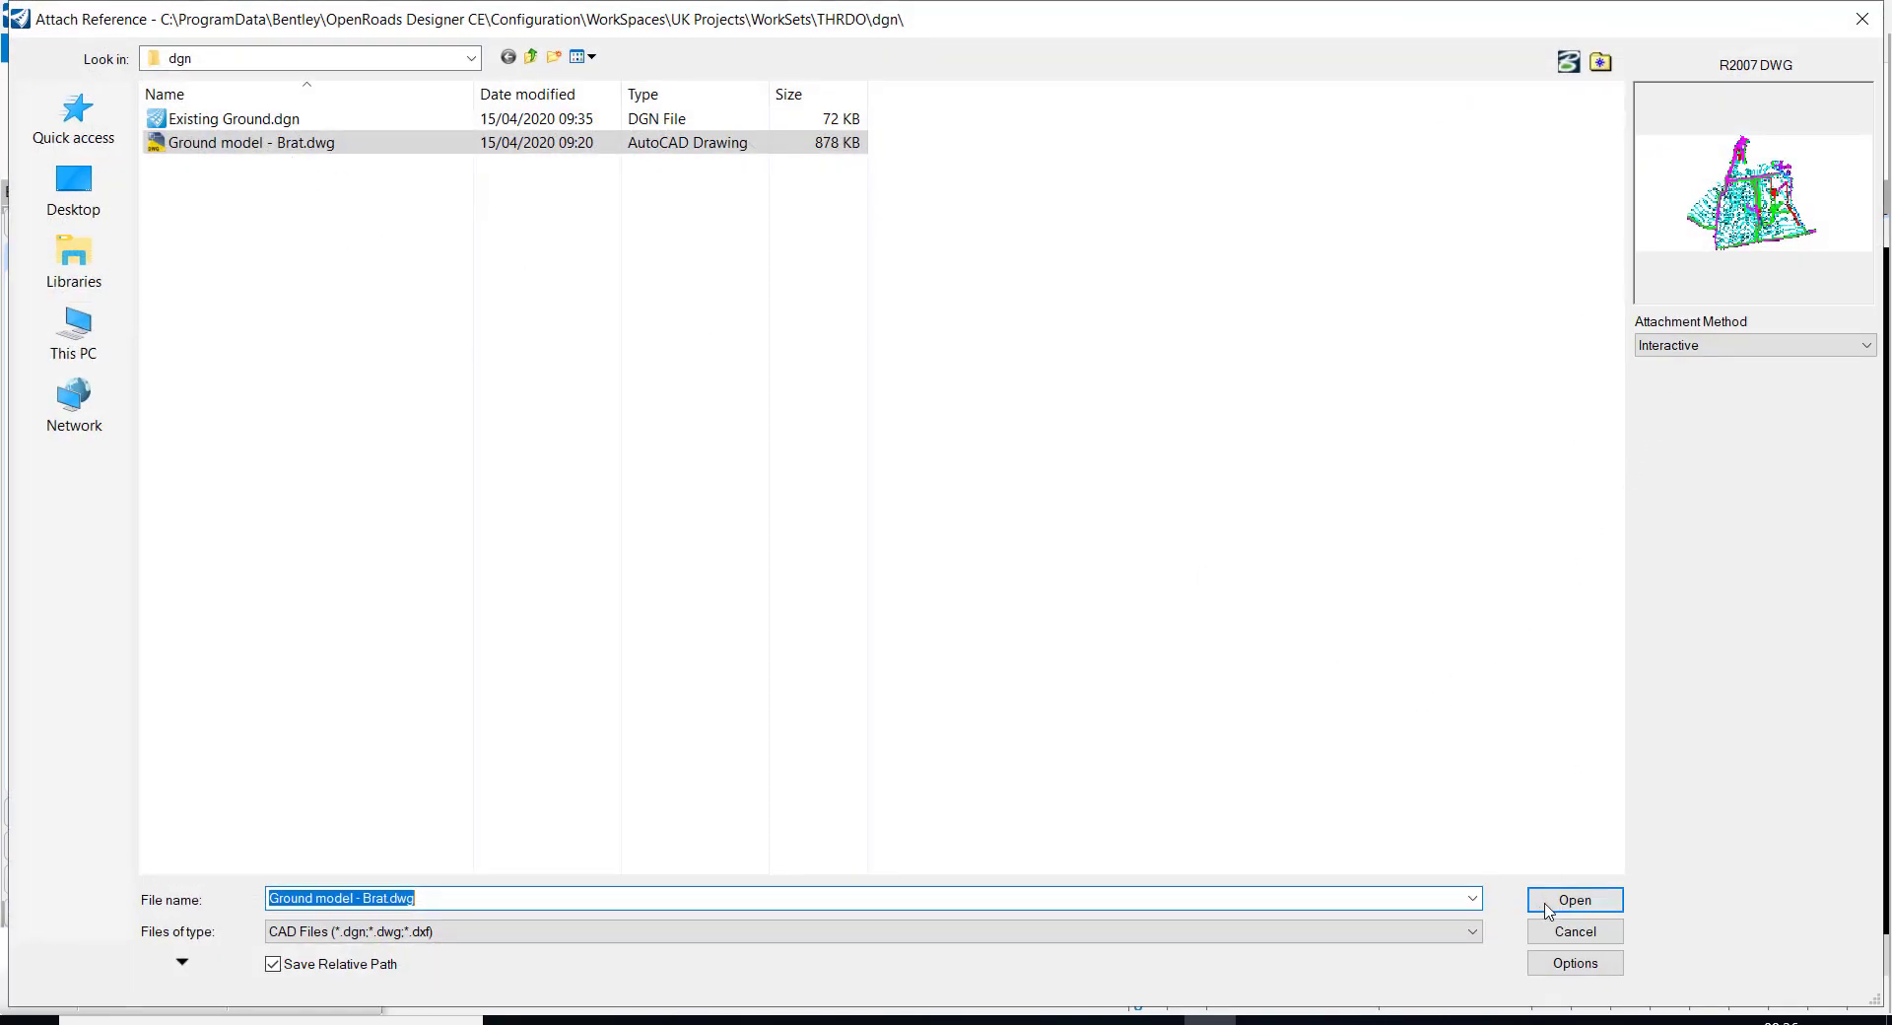
pyautogui.click(1574, 900)
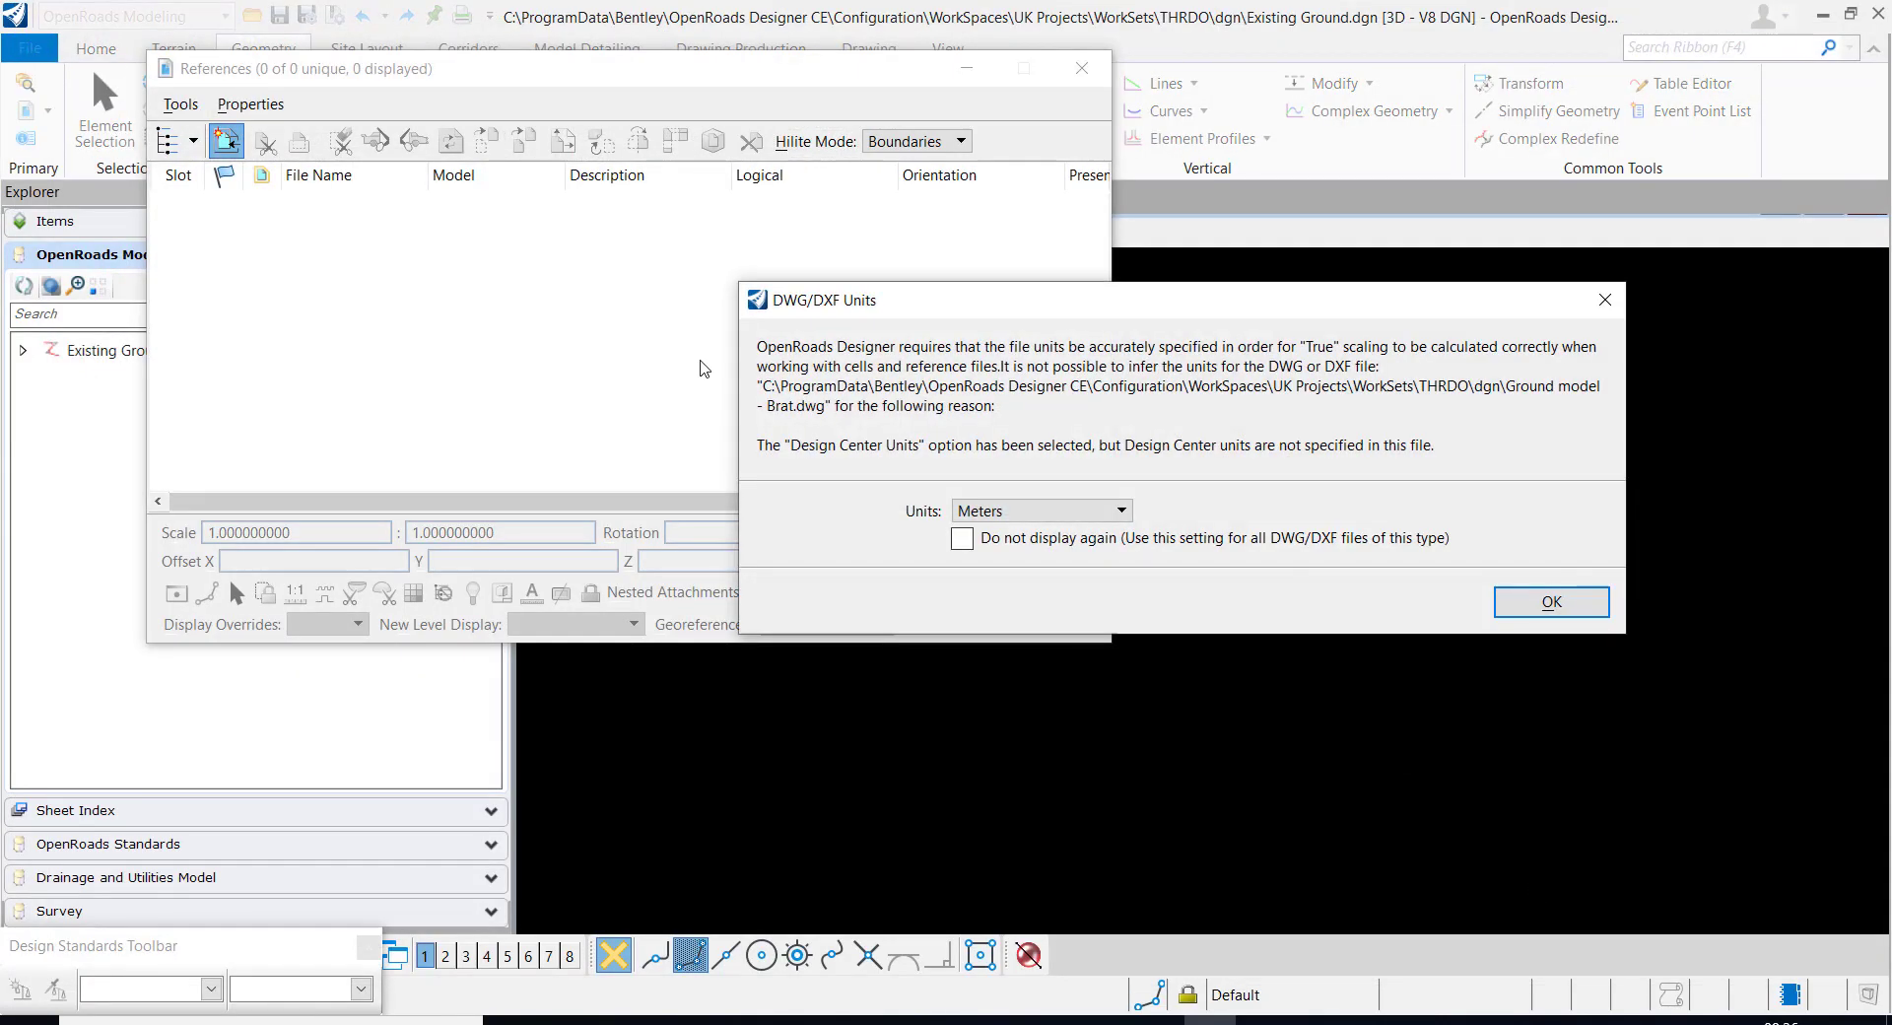
pyautogui.click(1551, 601)
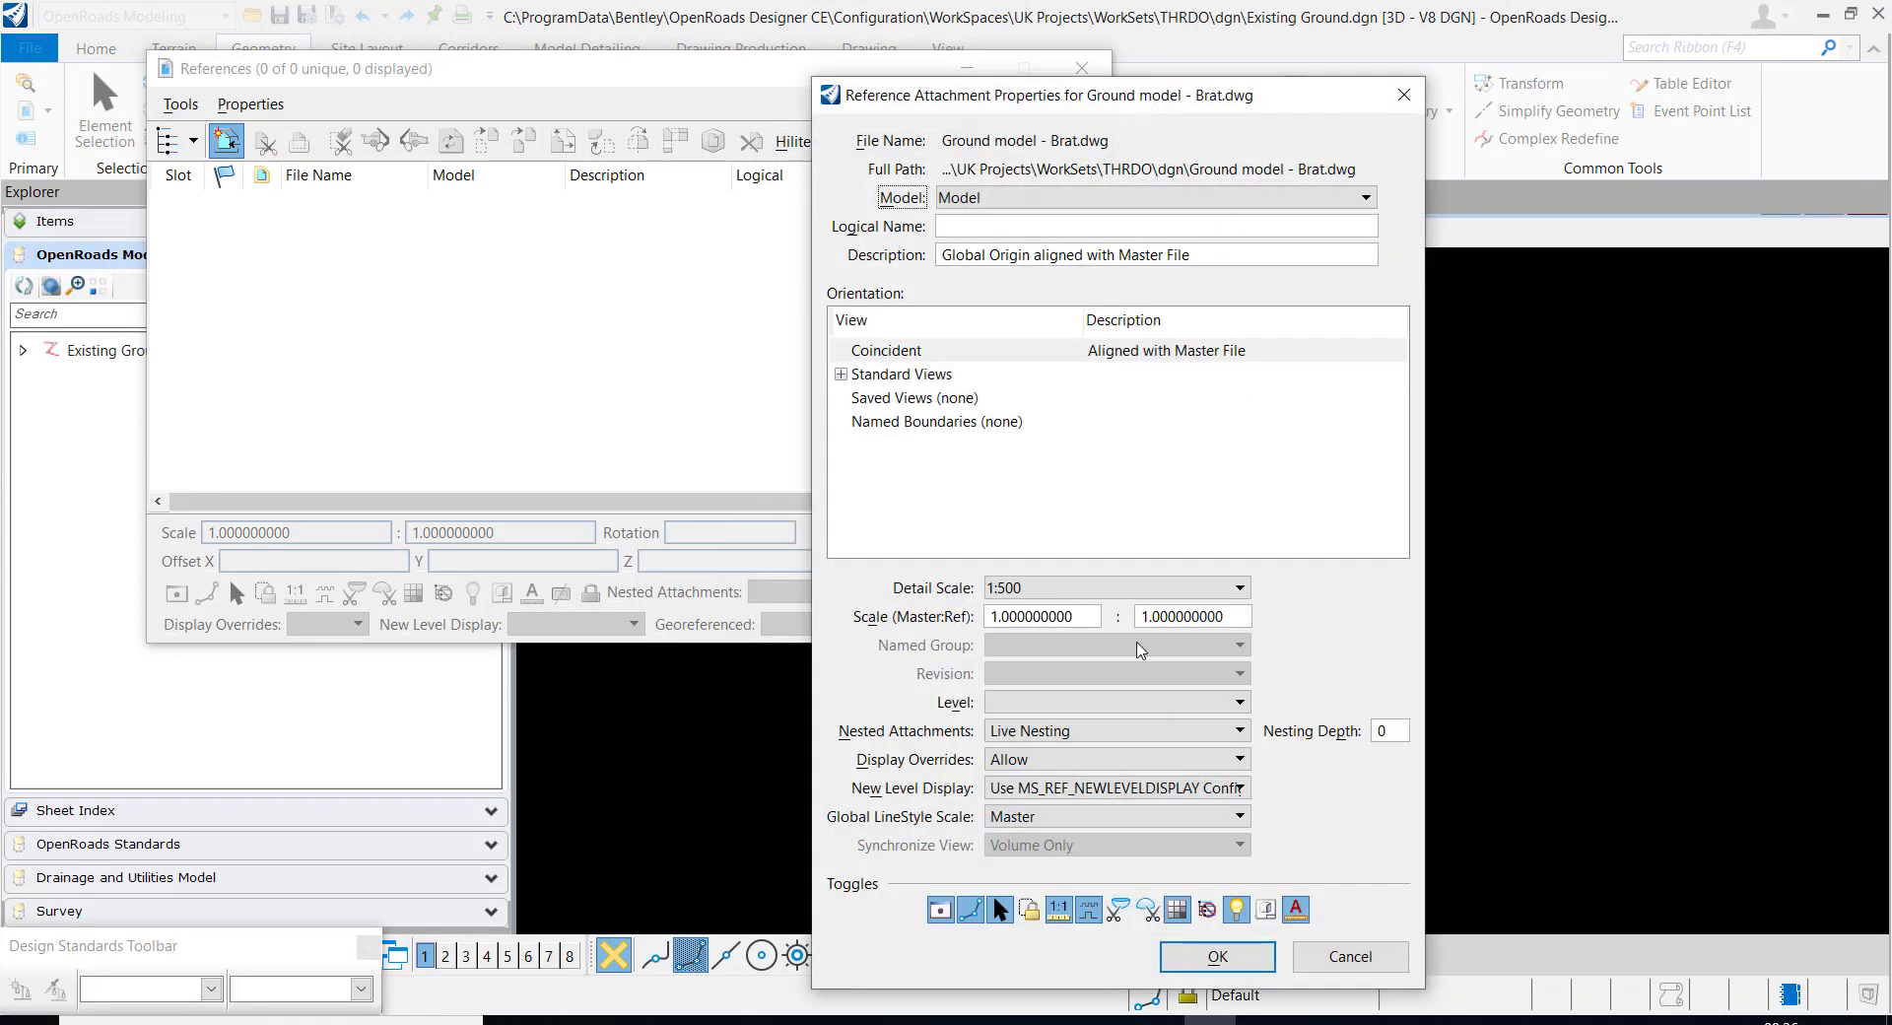
pyautogui.click(1170, 948)
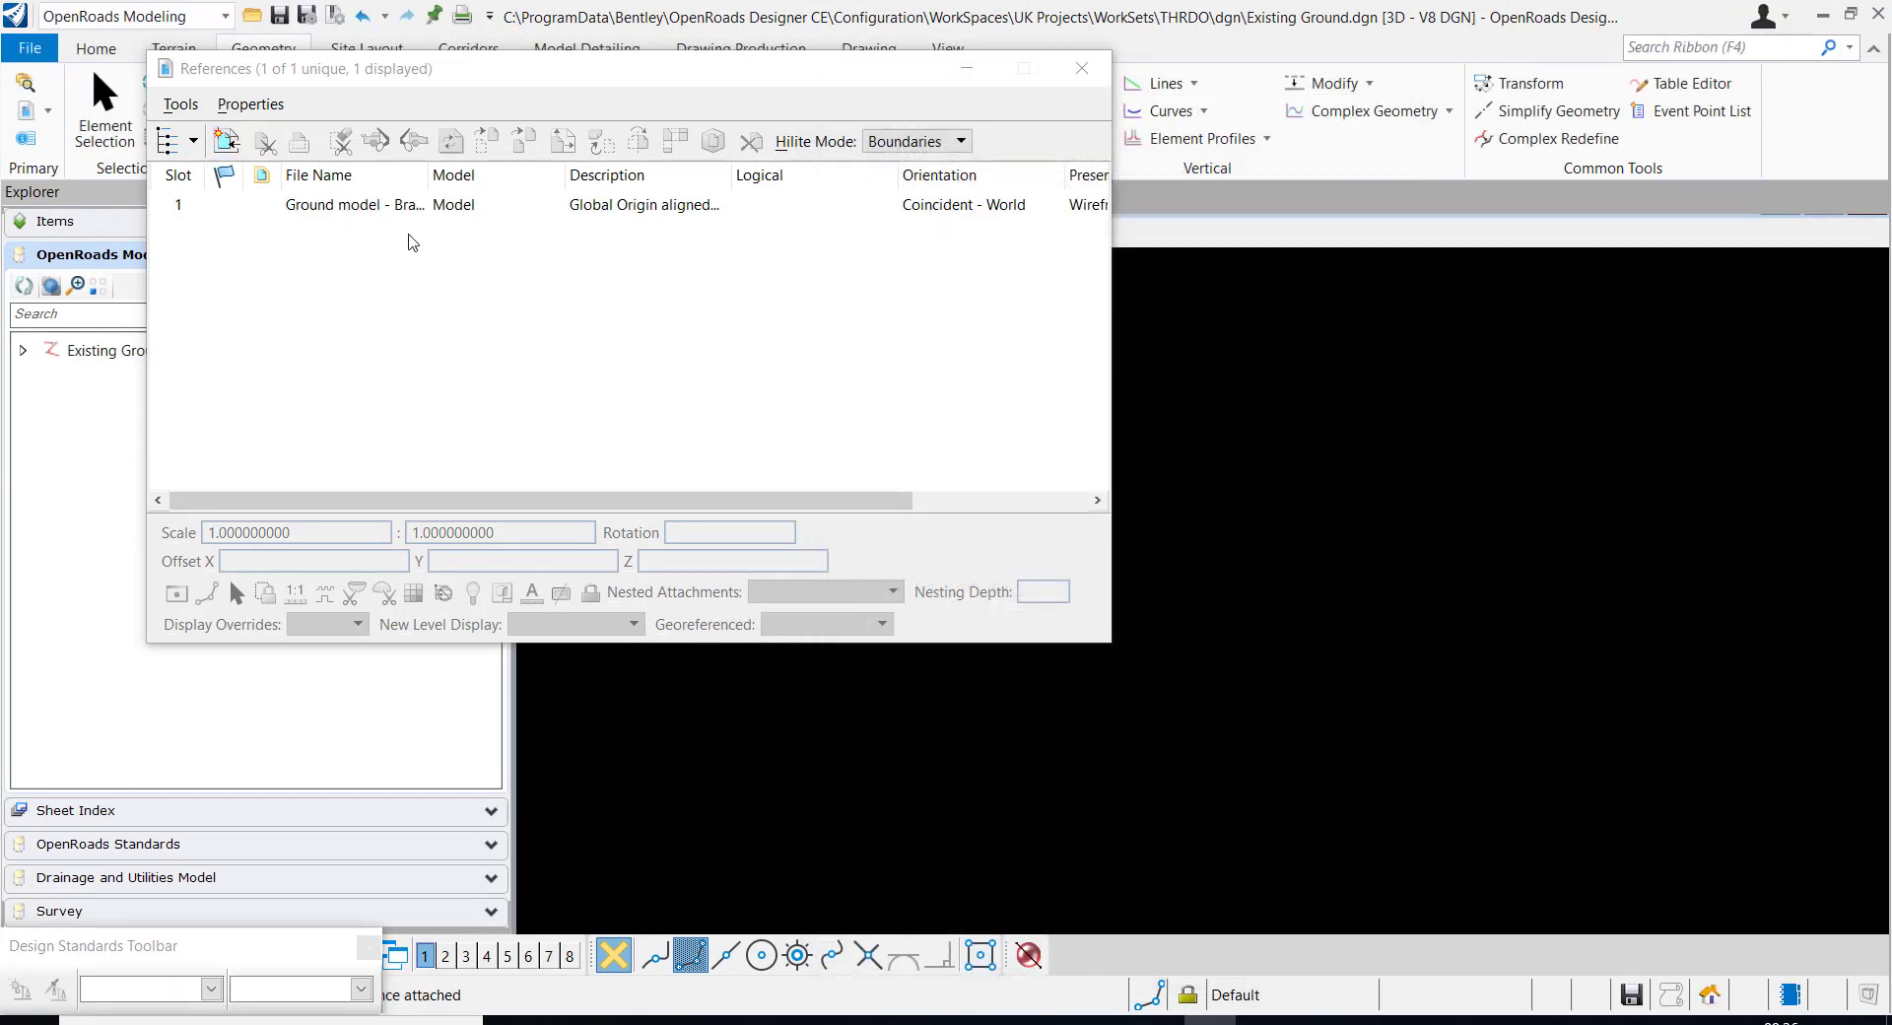
pyautogui.click(394, 204)
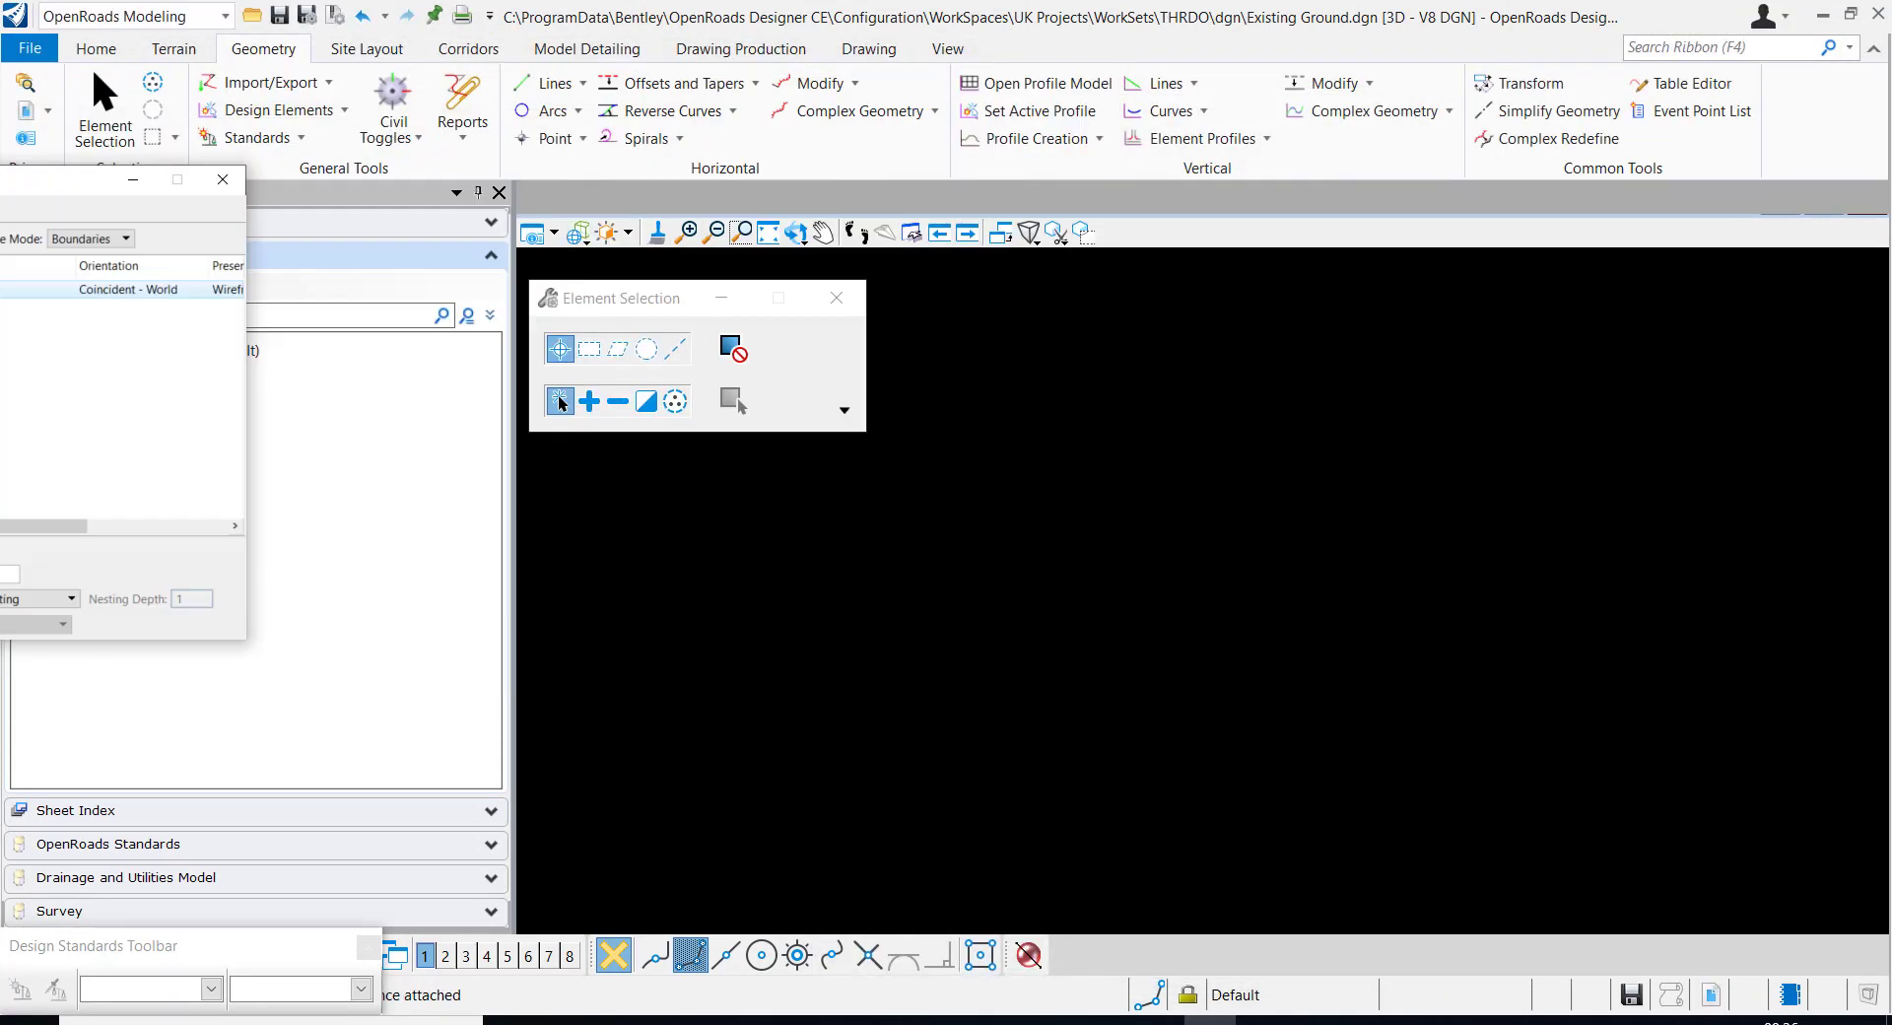
pyautogui.click(767, 234)
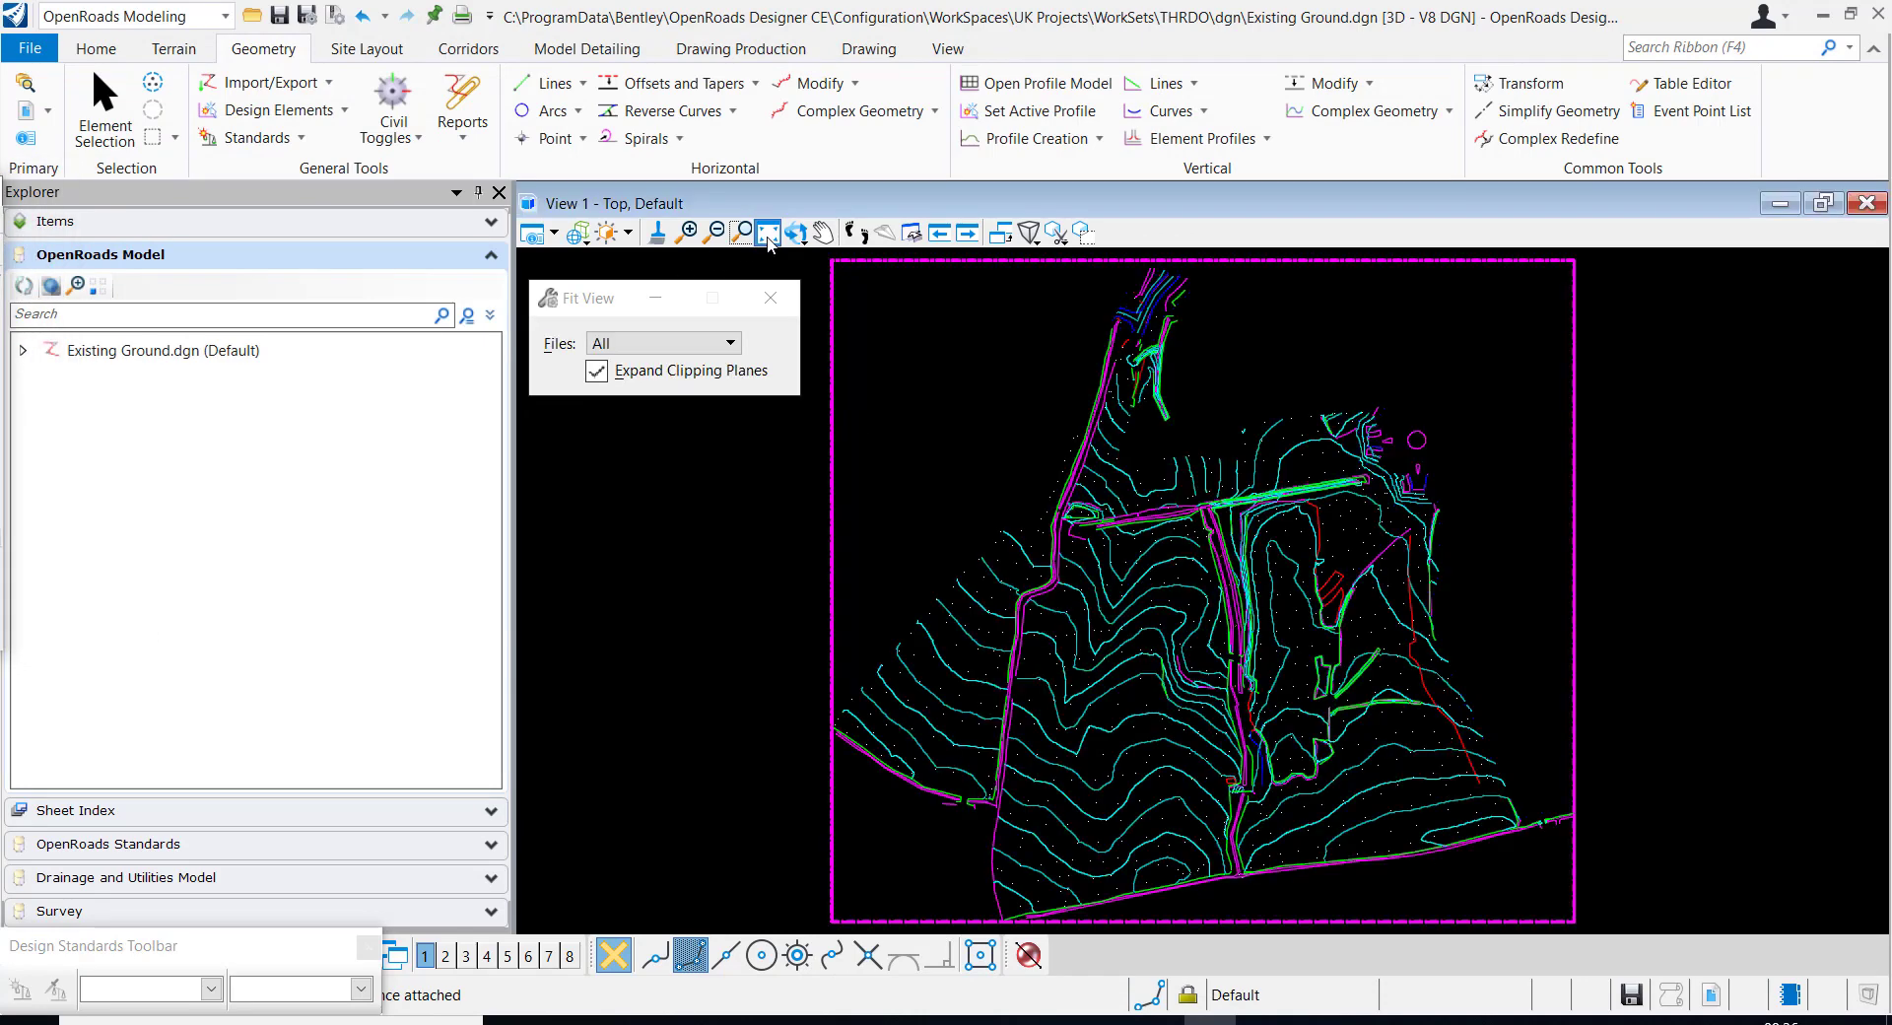
# Merge the attached Ground model - Brat.dwg reference into the master file and close the references list
pyautogui.moveTo(0, 190); pyautogui.dragTo(961, 184)
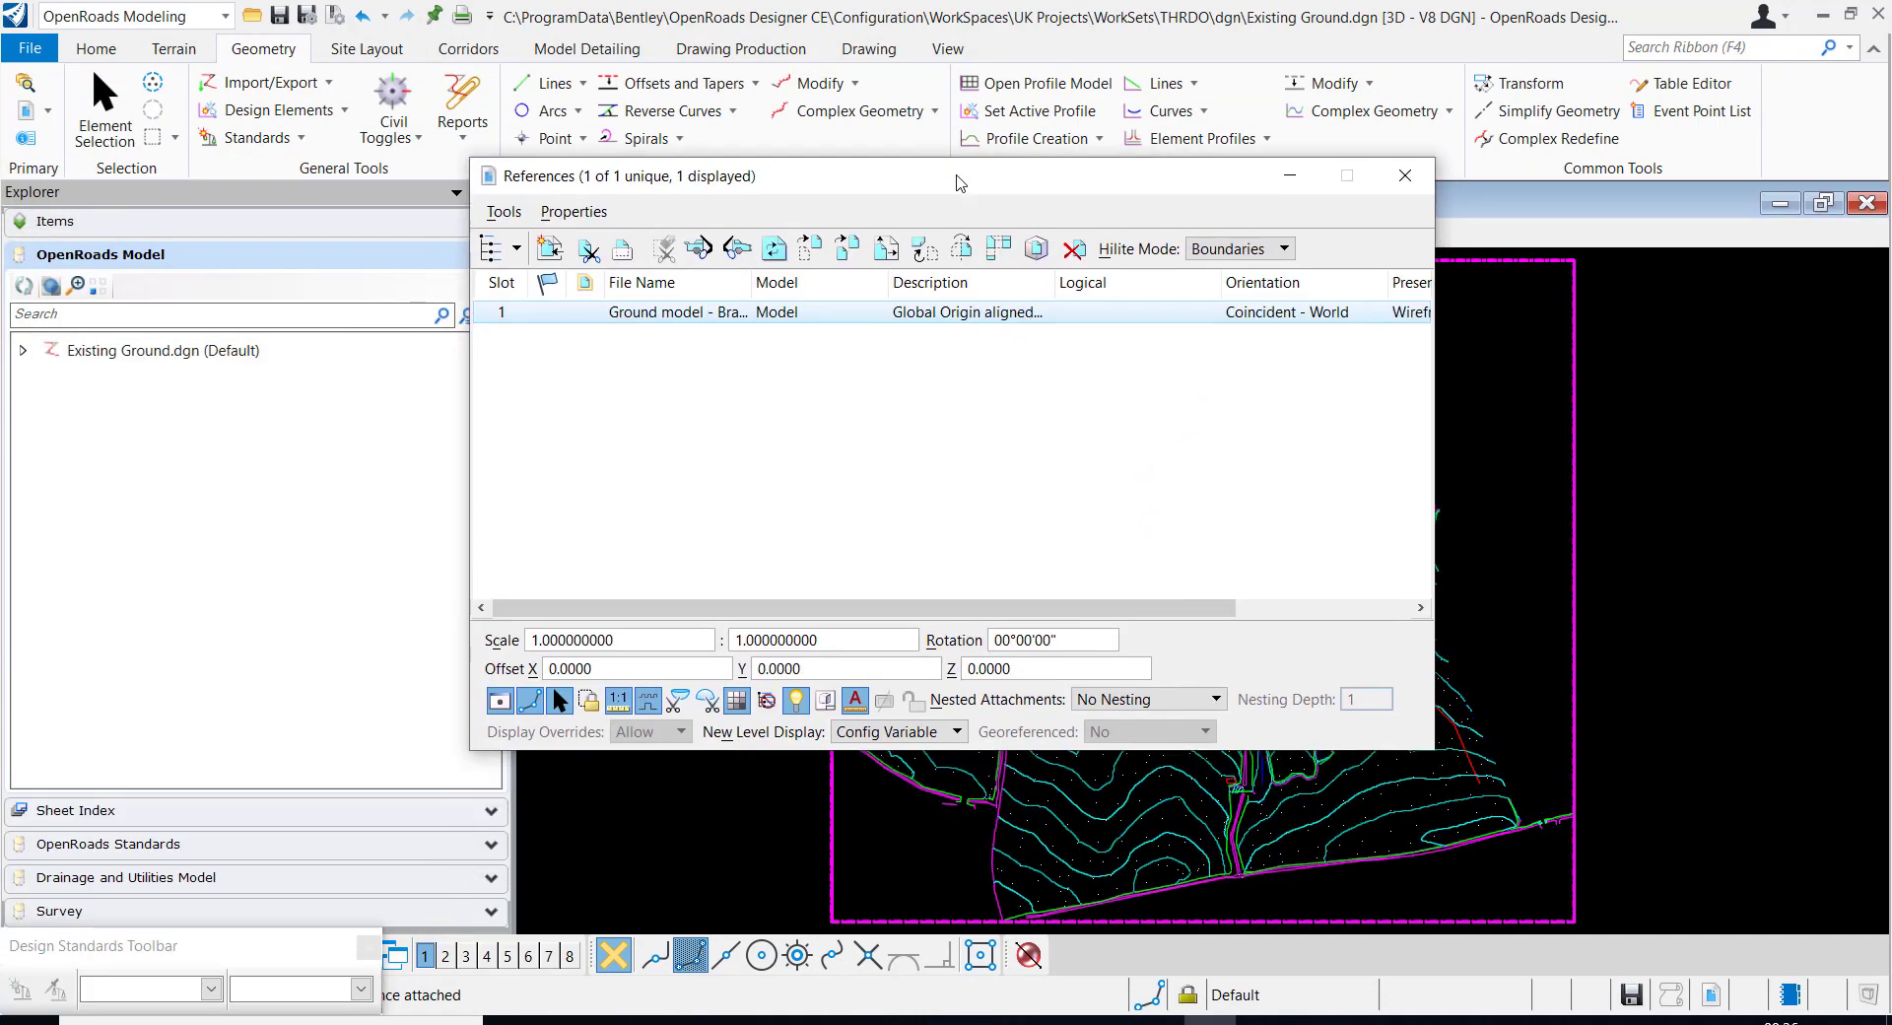
pyautogui.rightClick(694, 317)
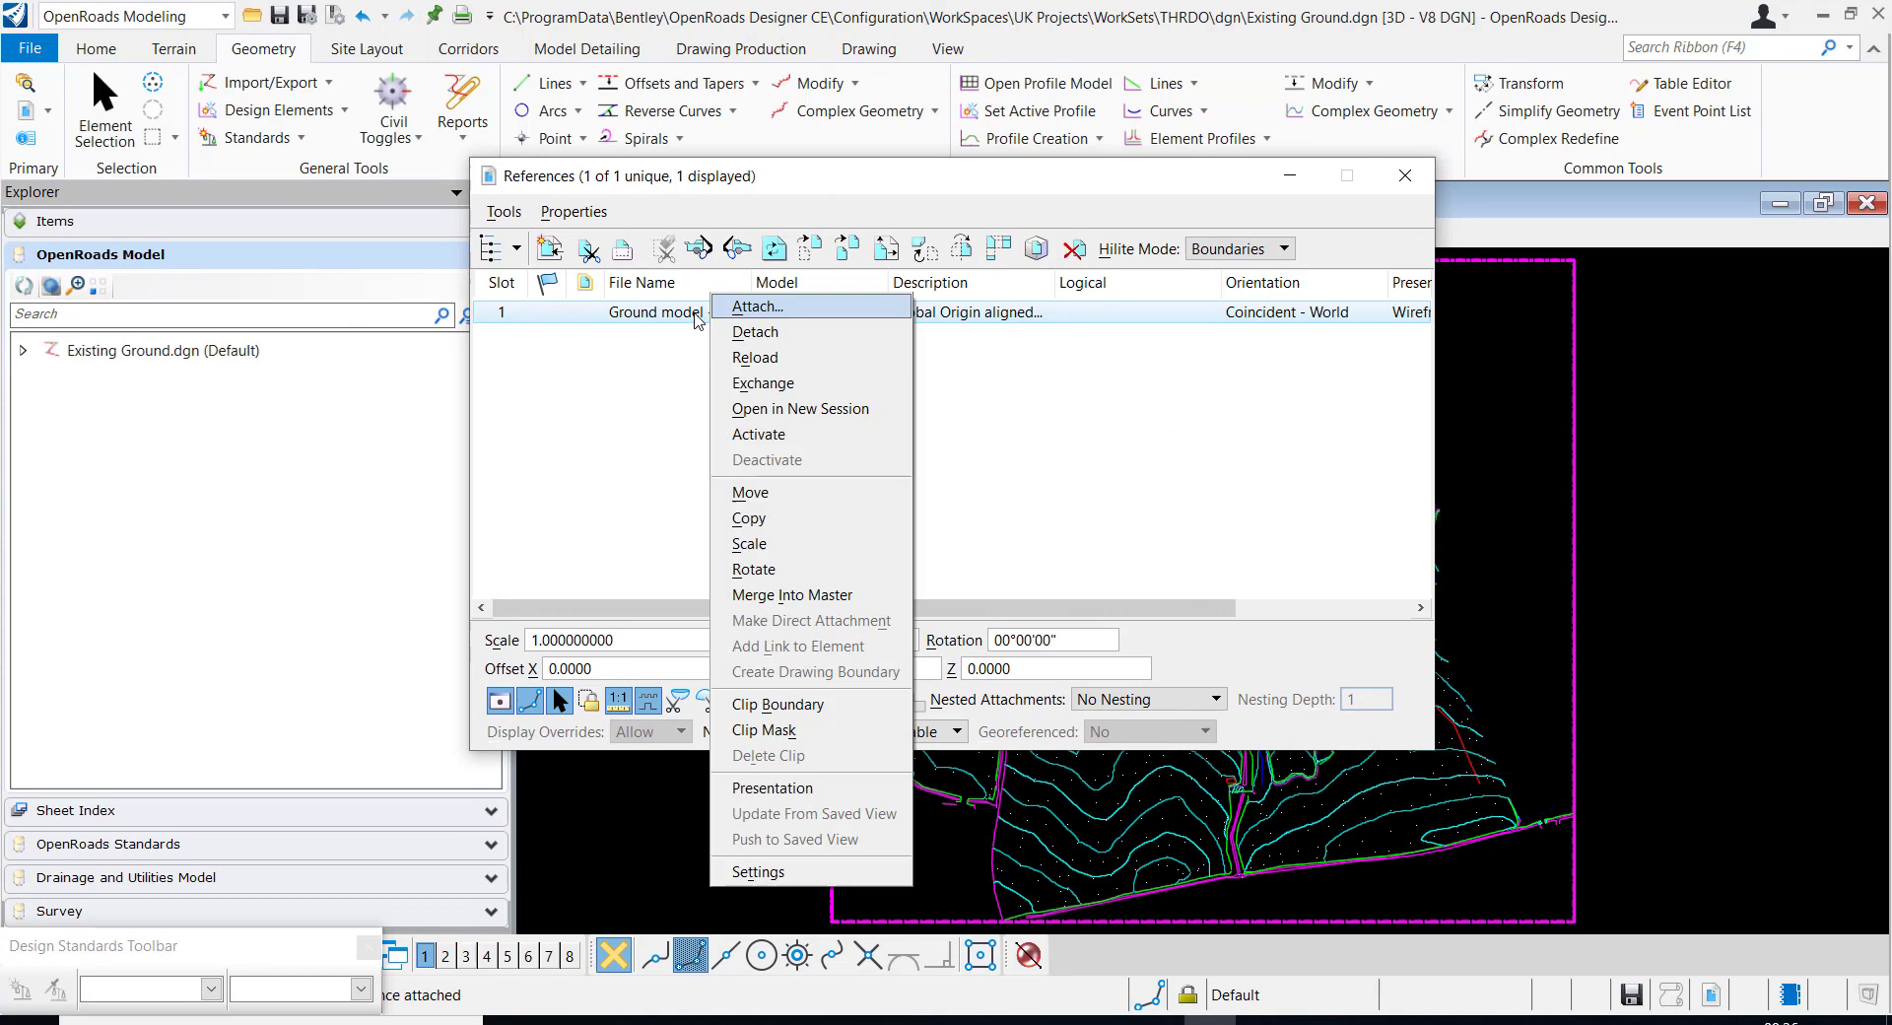
pyautogui.click(810, 596)
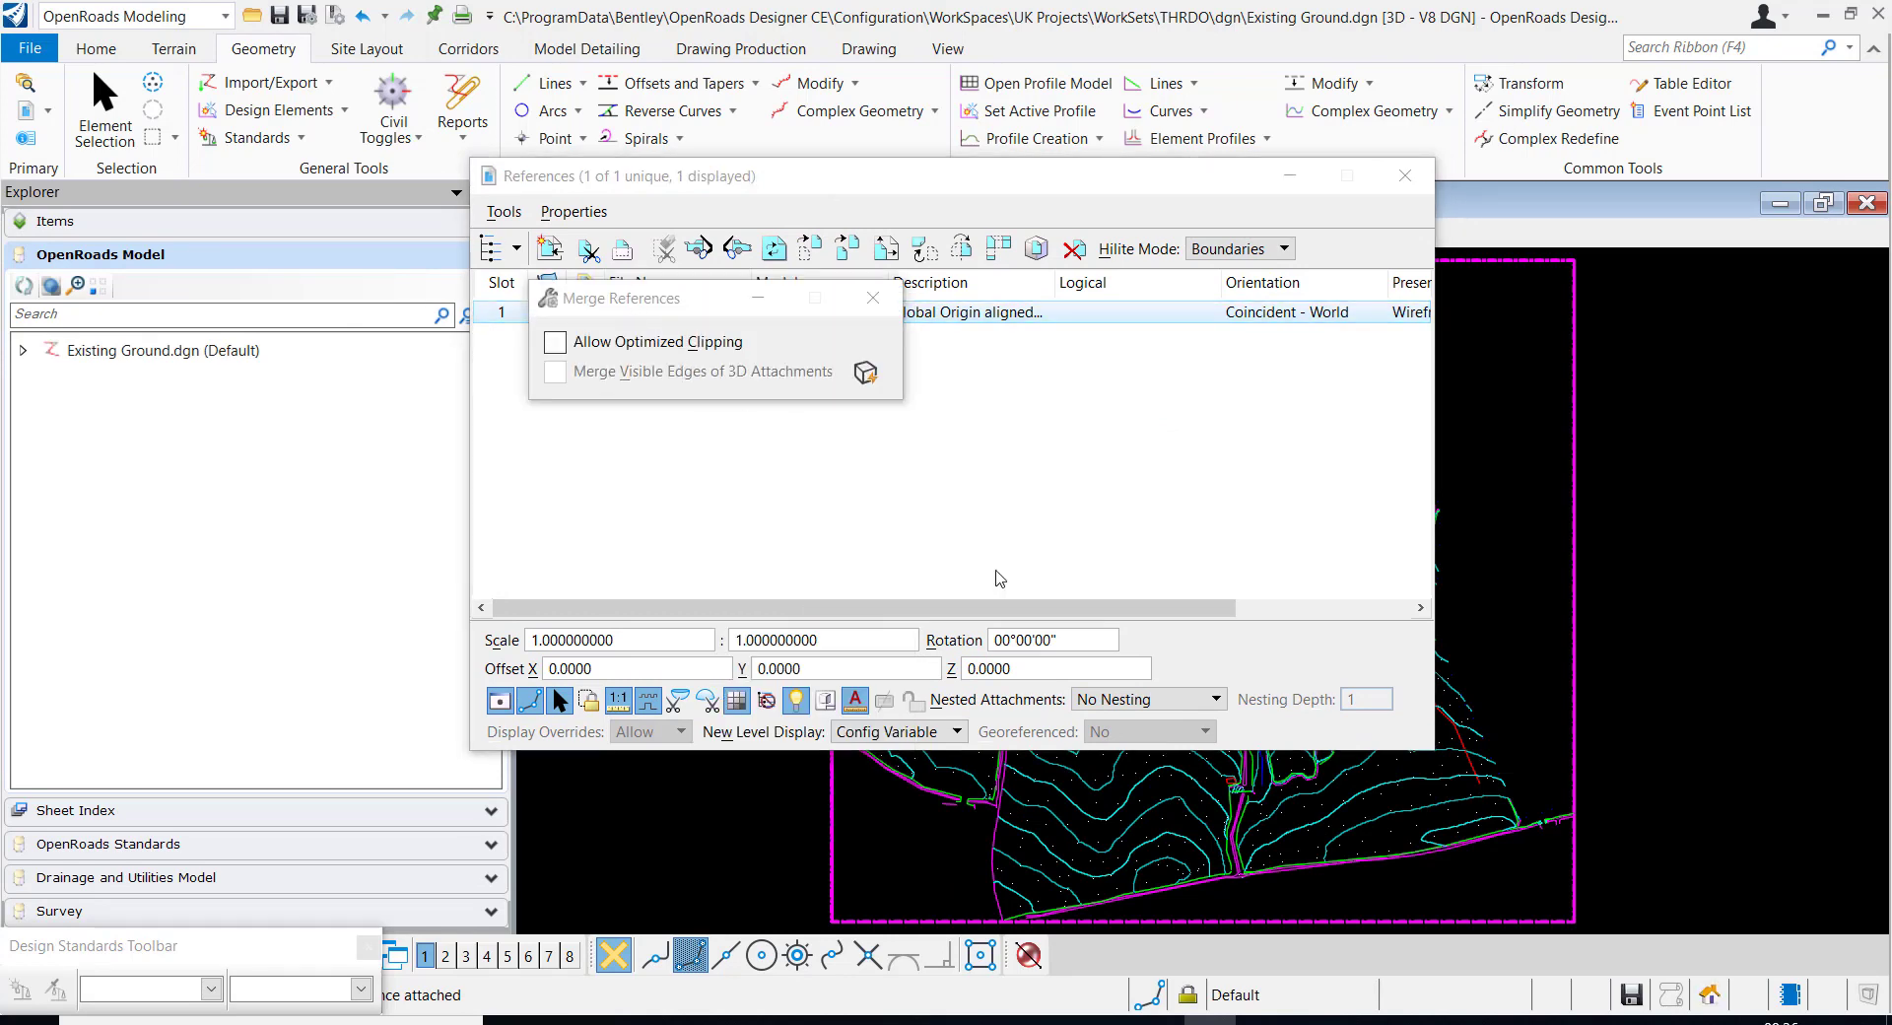
pyautogui.click(1504, 562)
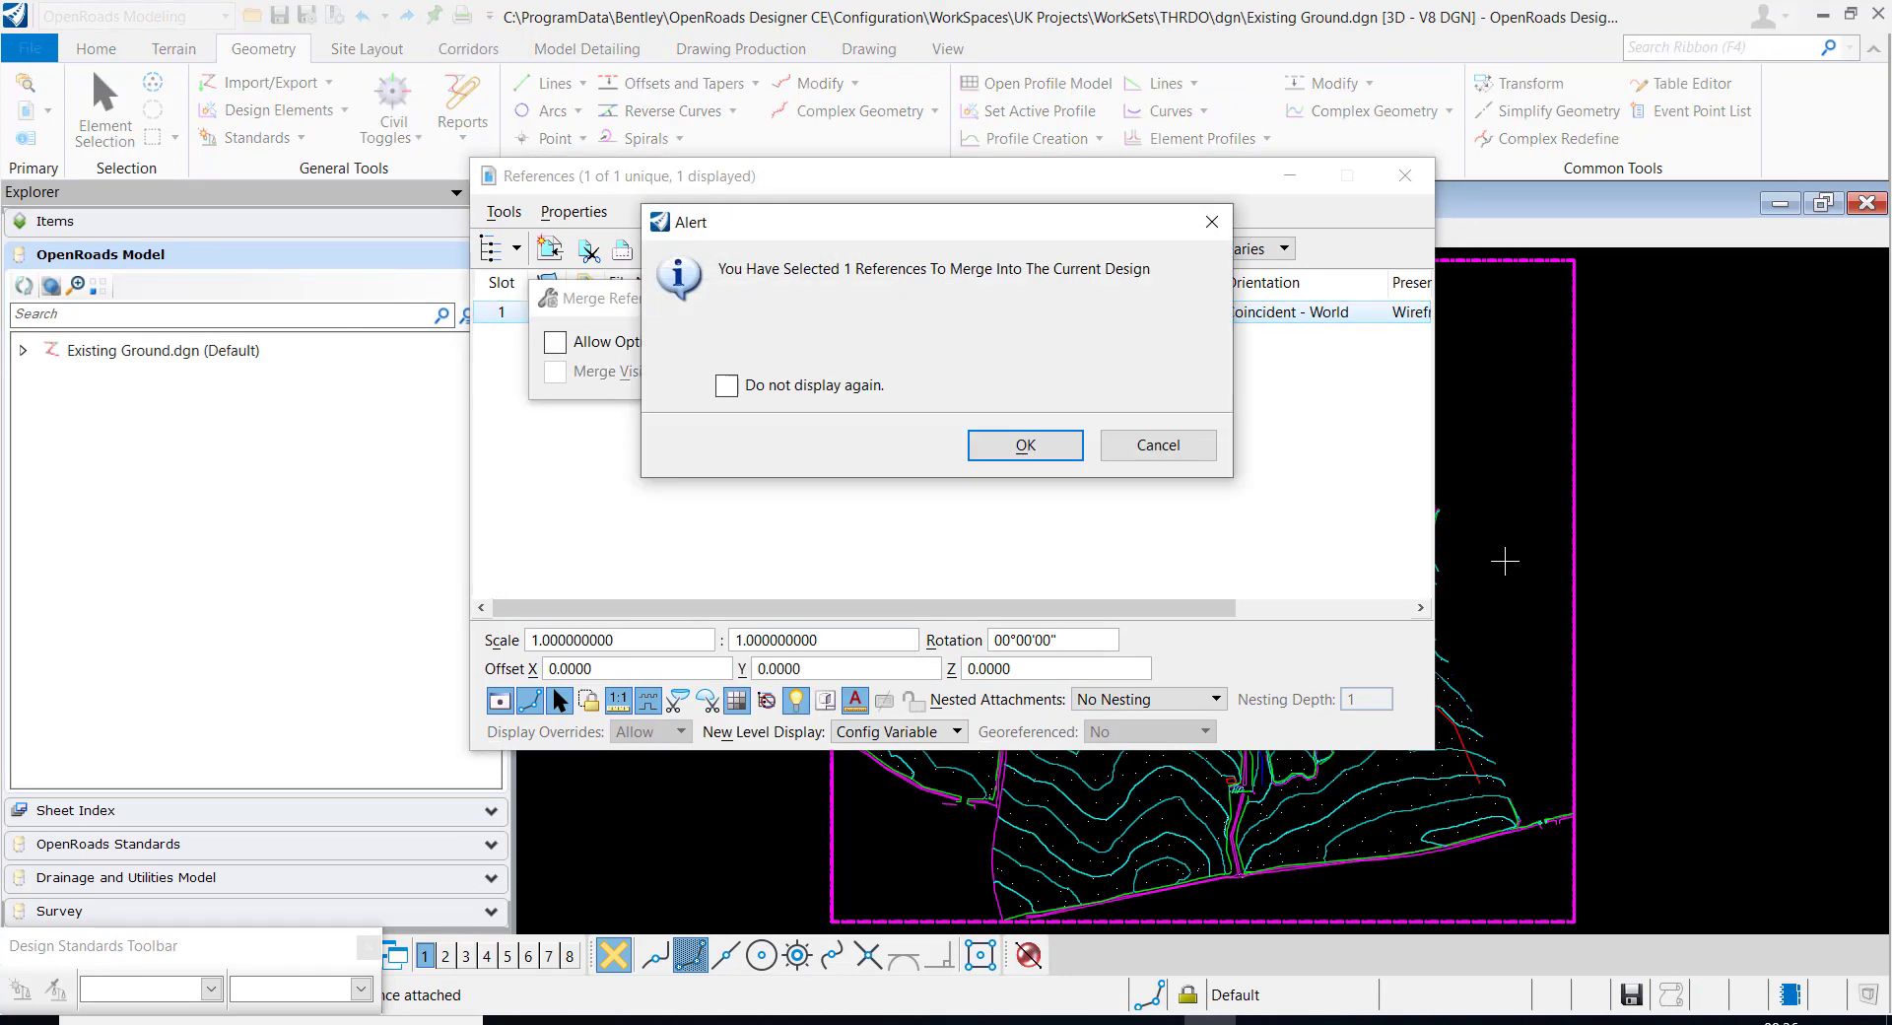
pyautogui.click(1049, 442)
pyautogui.click(1405, 175)
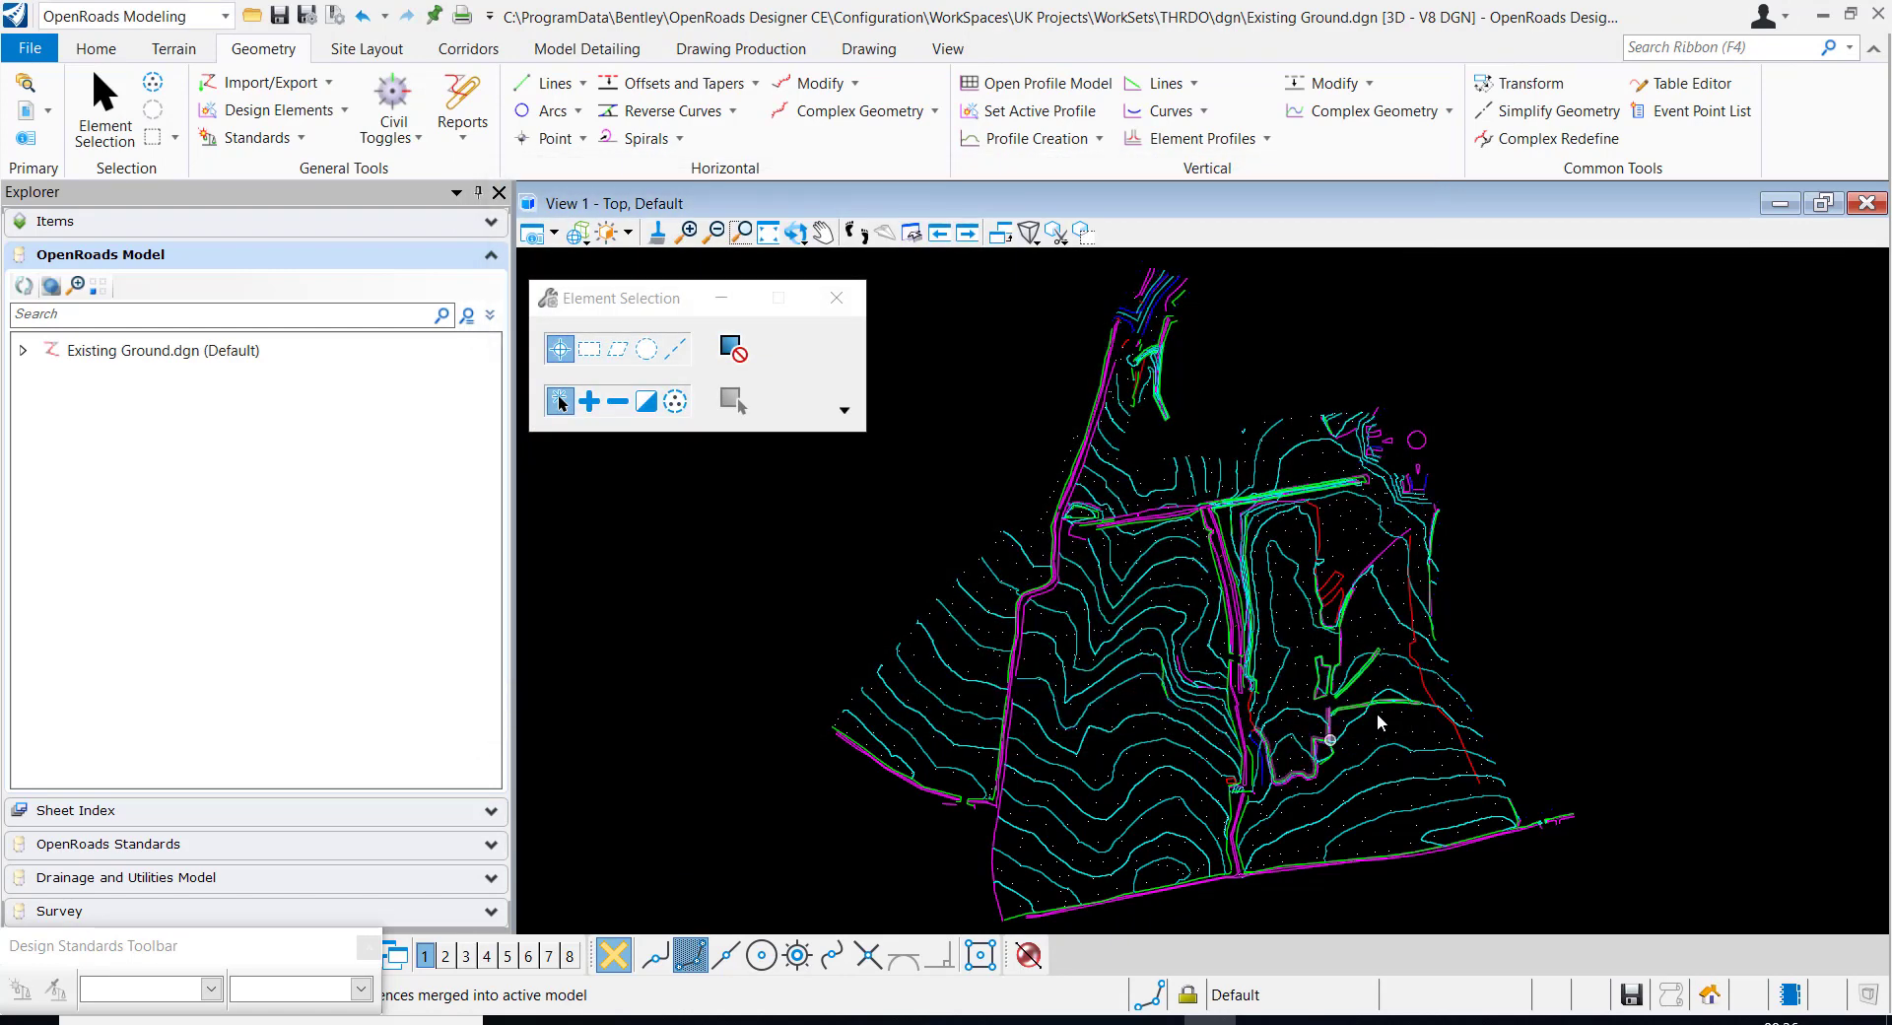
pyautogui.scroll(2, 1237, 625)
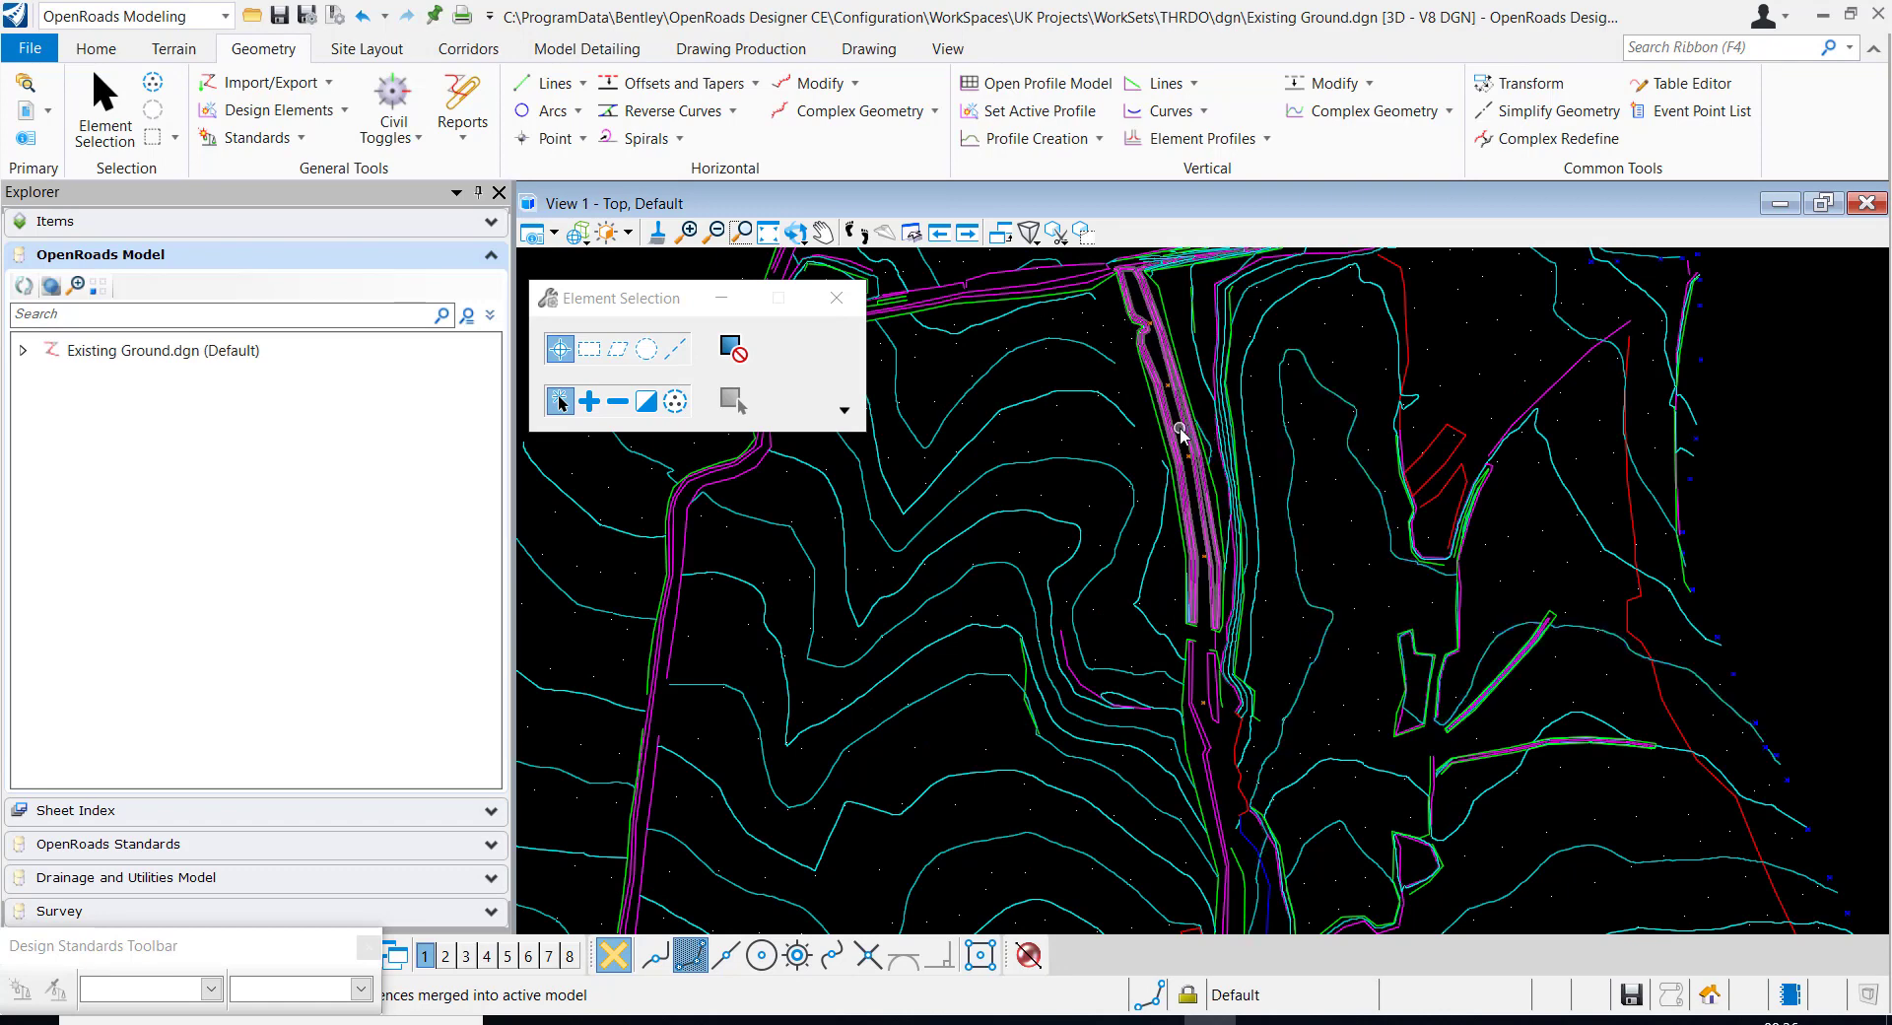
pyautogui.scroll(-5, 1201, 459)
pyautogui.scroll(2, 1230, 455)
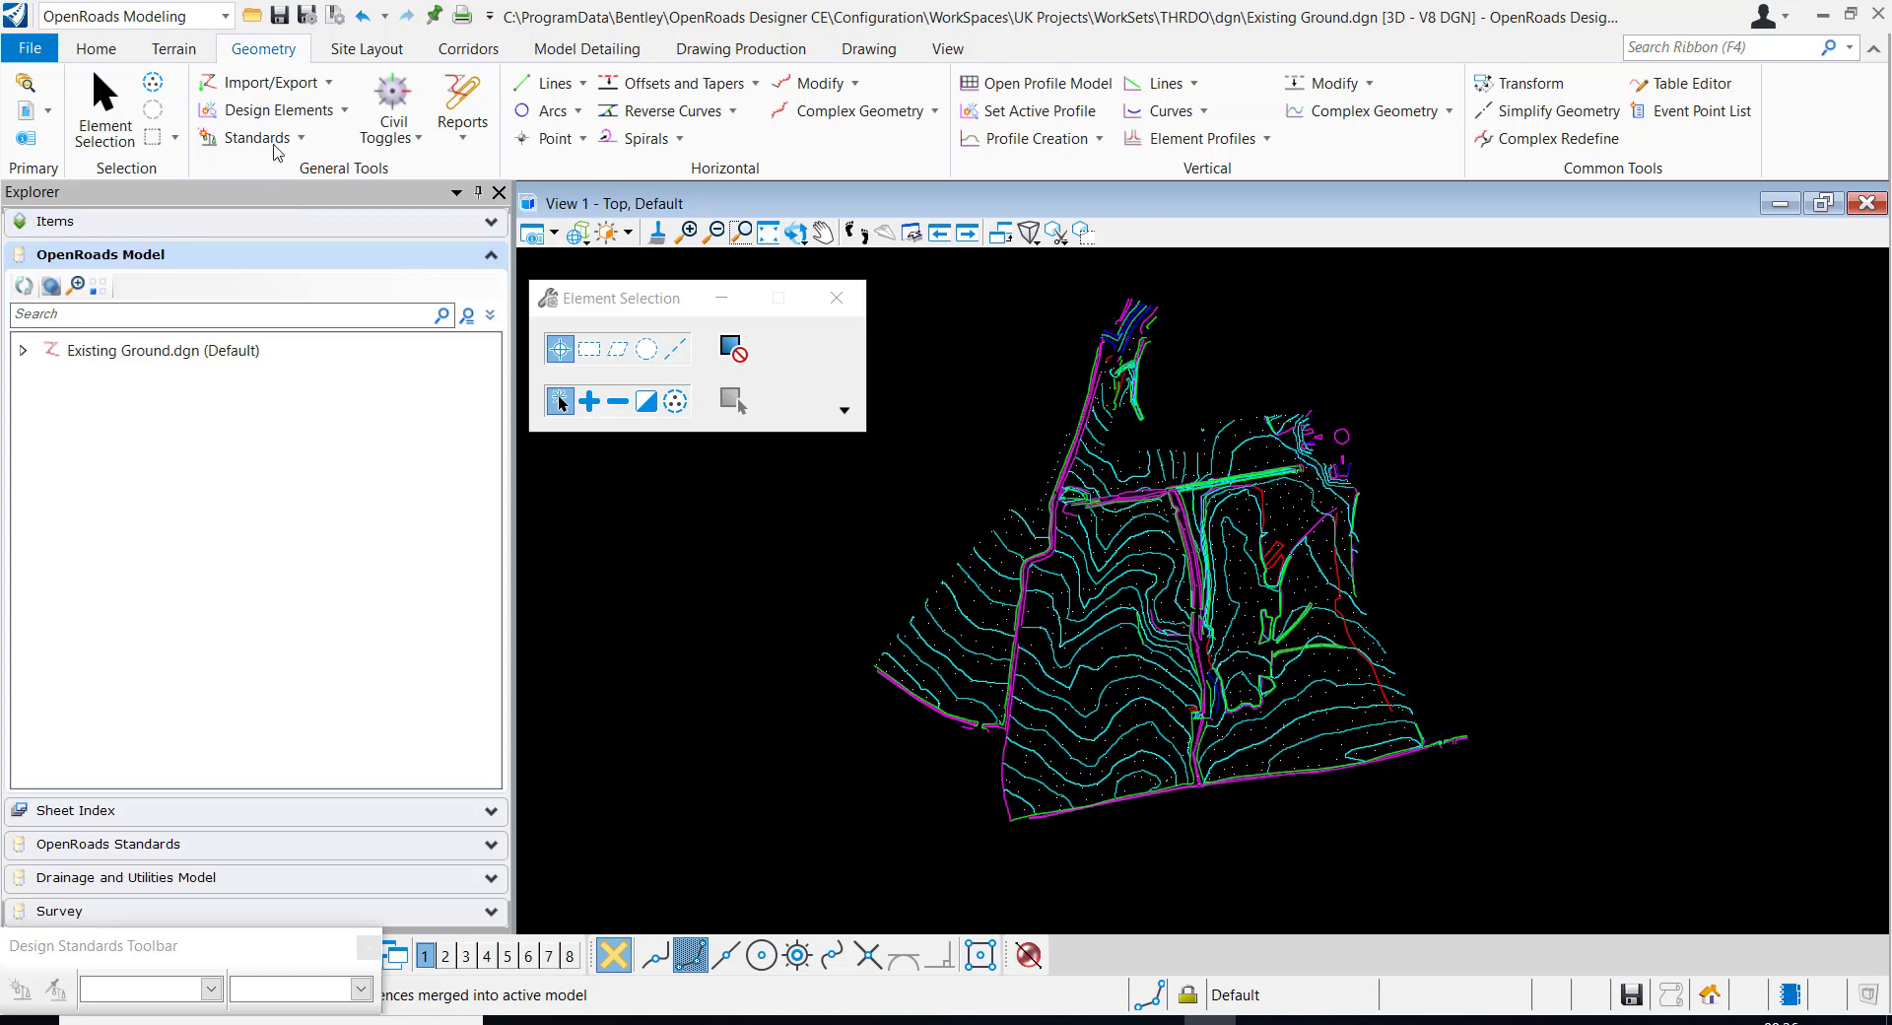
pyautogui.click(174, 54)
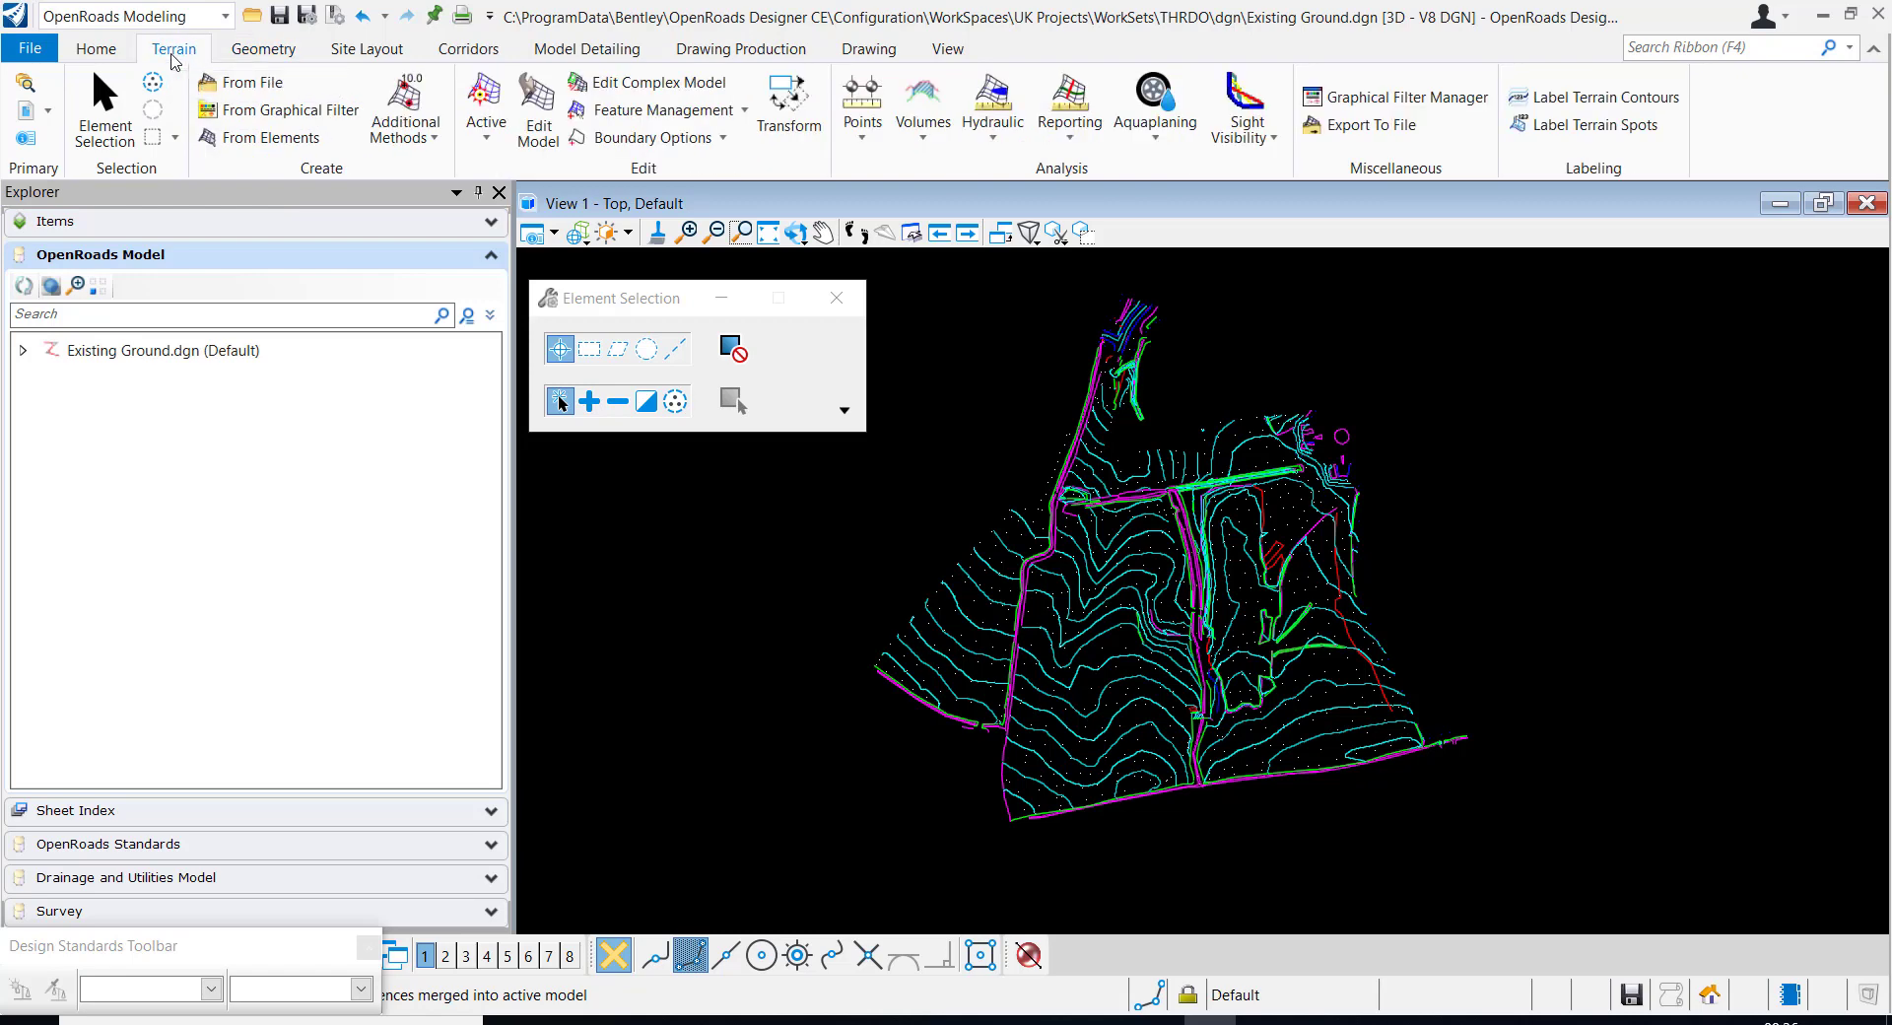
# Turn off the contour levels _CTR_RP and _CTR_IP and the LEVEL_SPOT level in View 1 by picking their elements
pyautogui.click(78, 55)
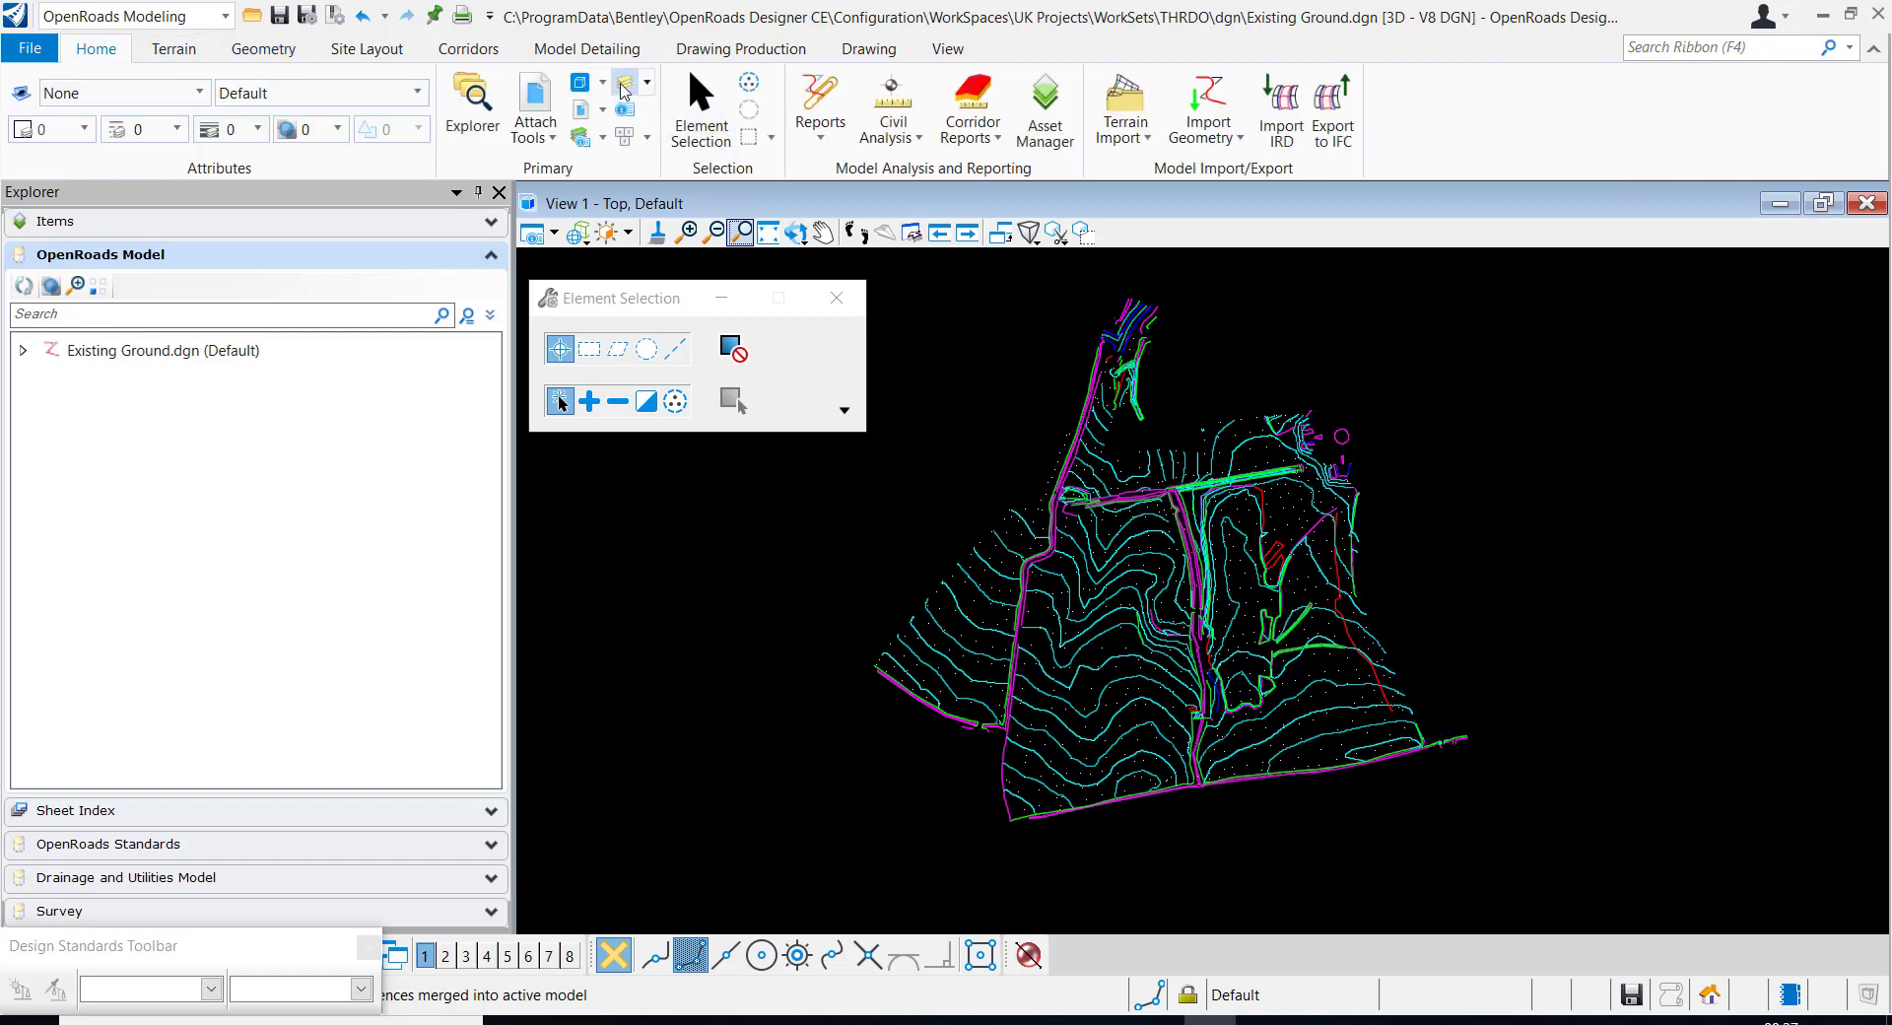
pyautogui.click(625, 90)
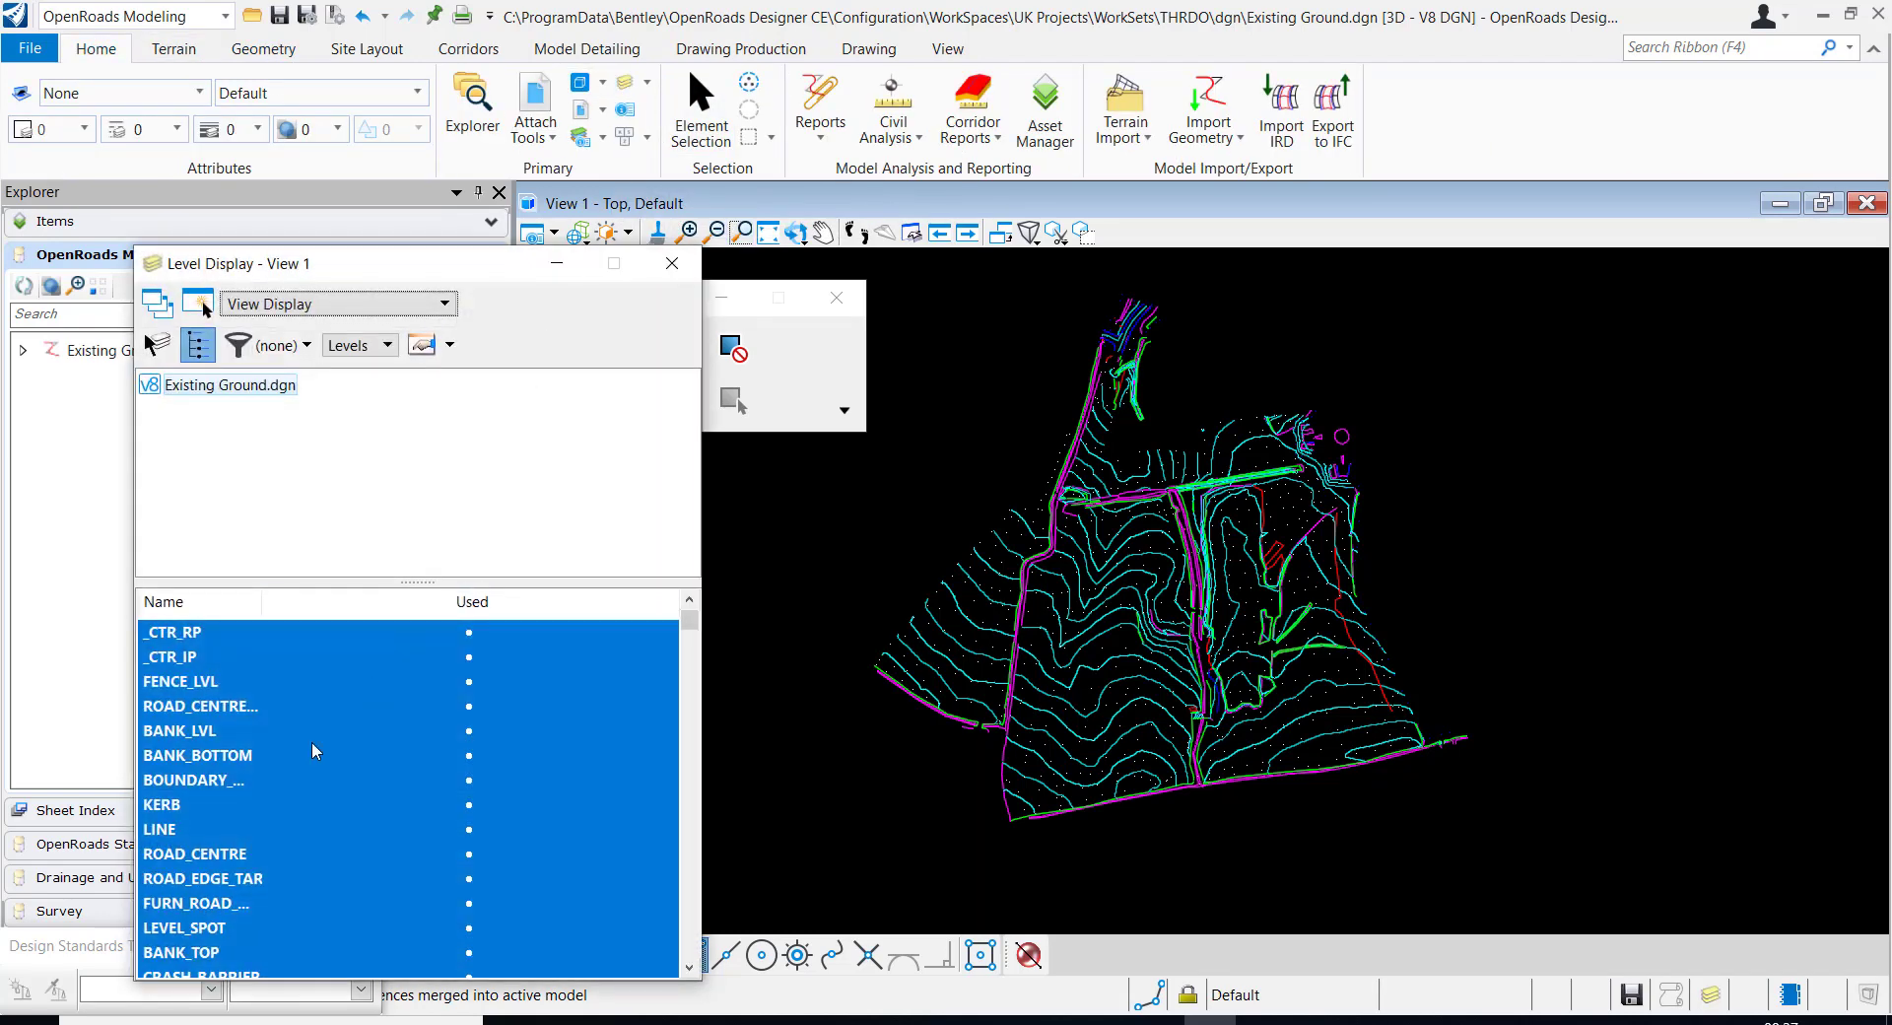
pyautogui.rightClick(315, 750)
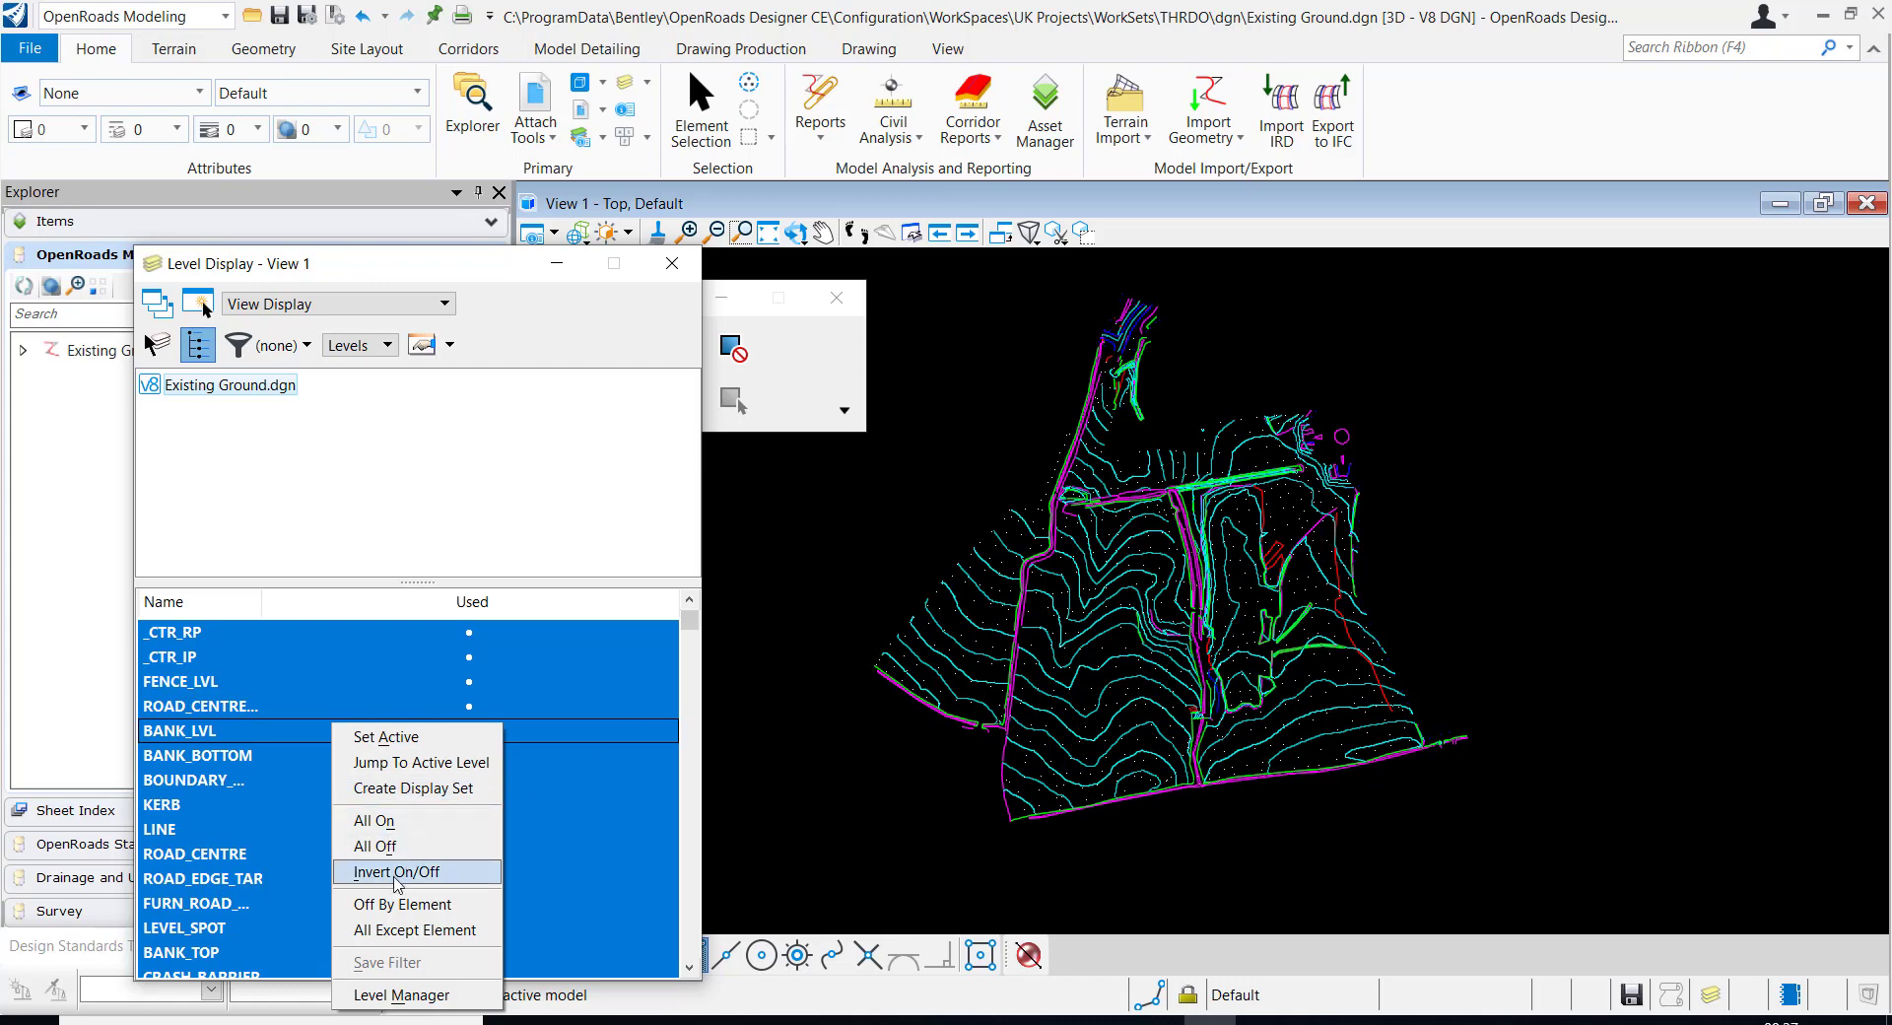
pyautogui.click(402, 903)
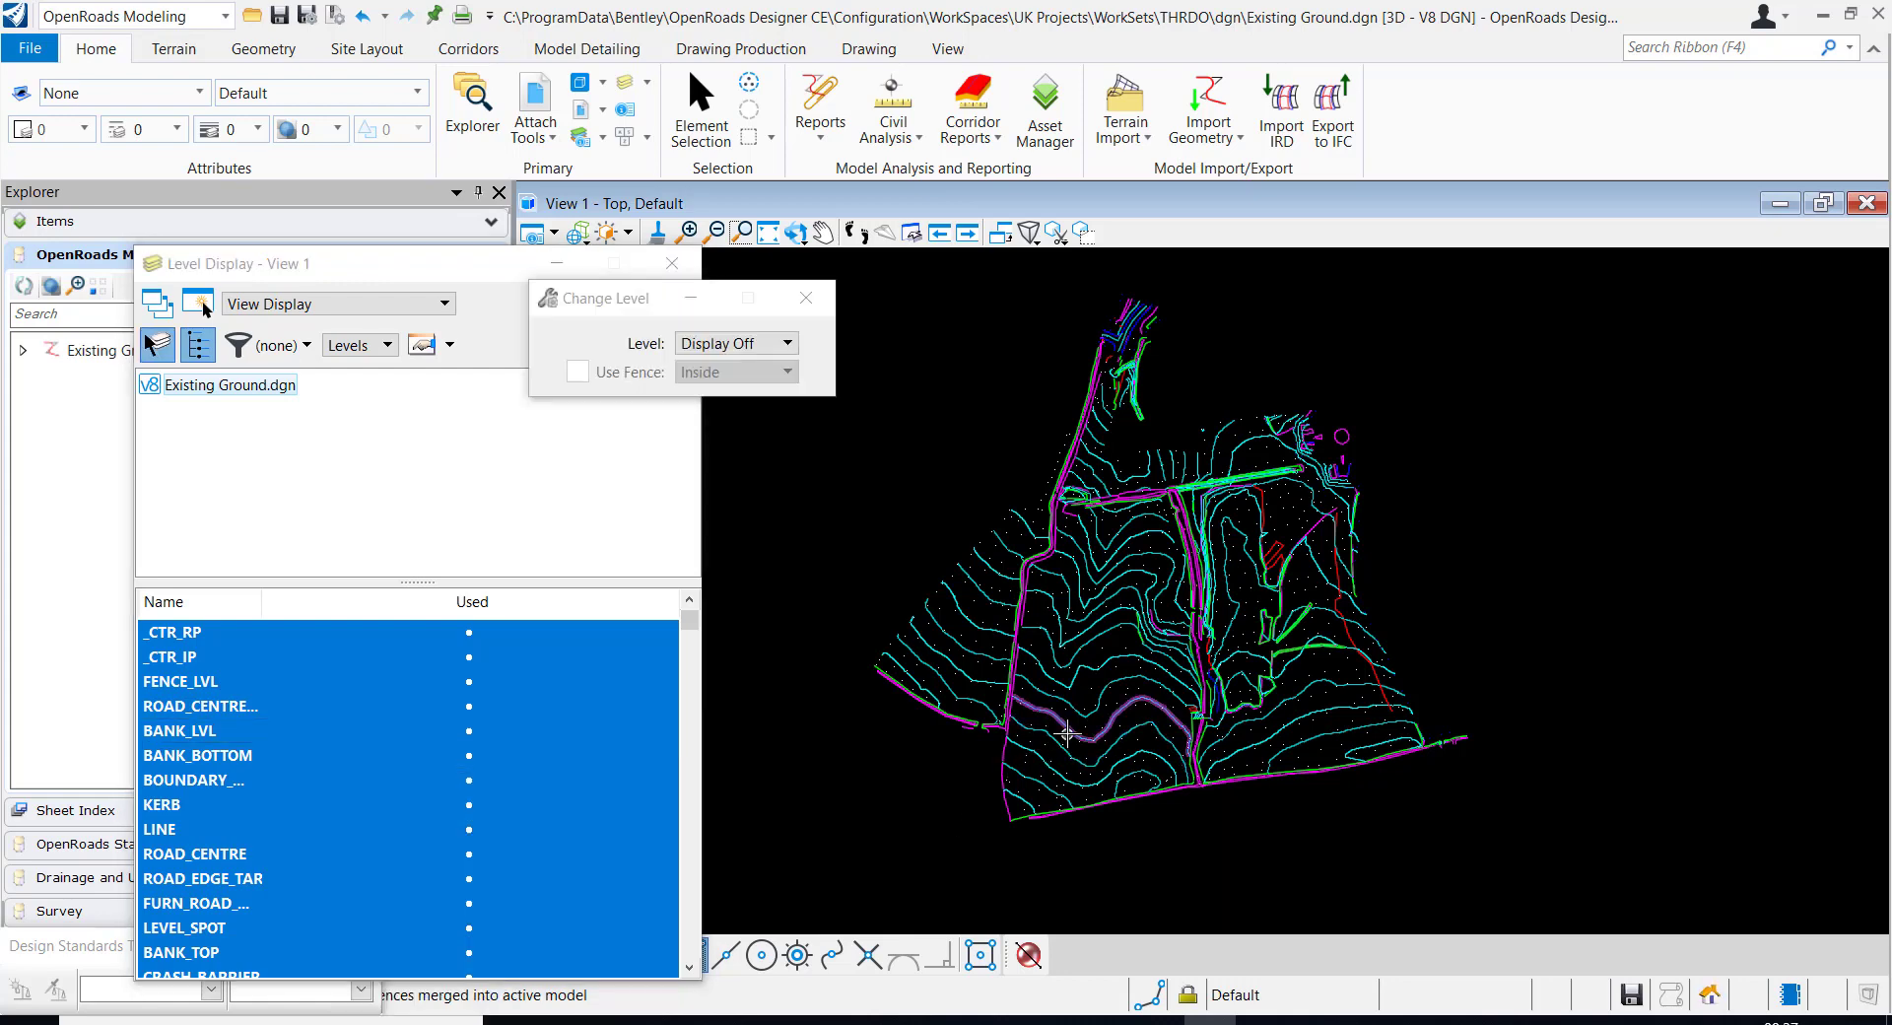
pyautogui.click(1069, 734)
pyautogui.click(1069, 702)
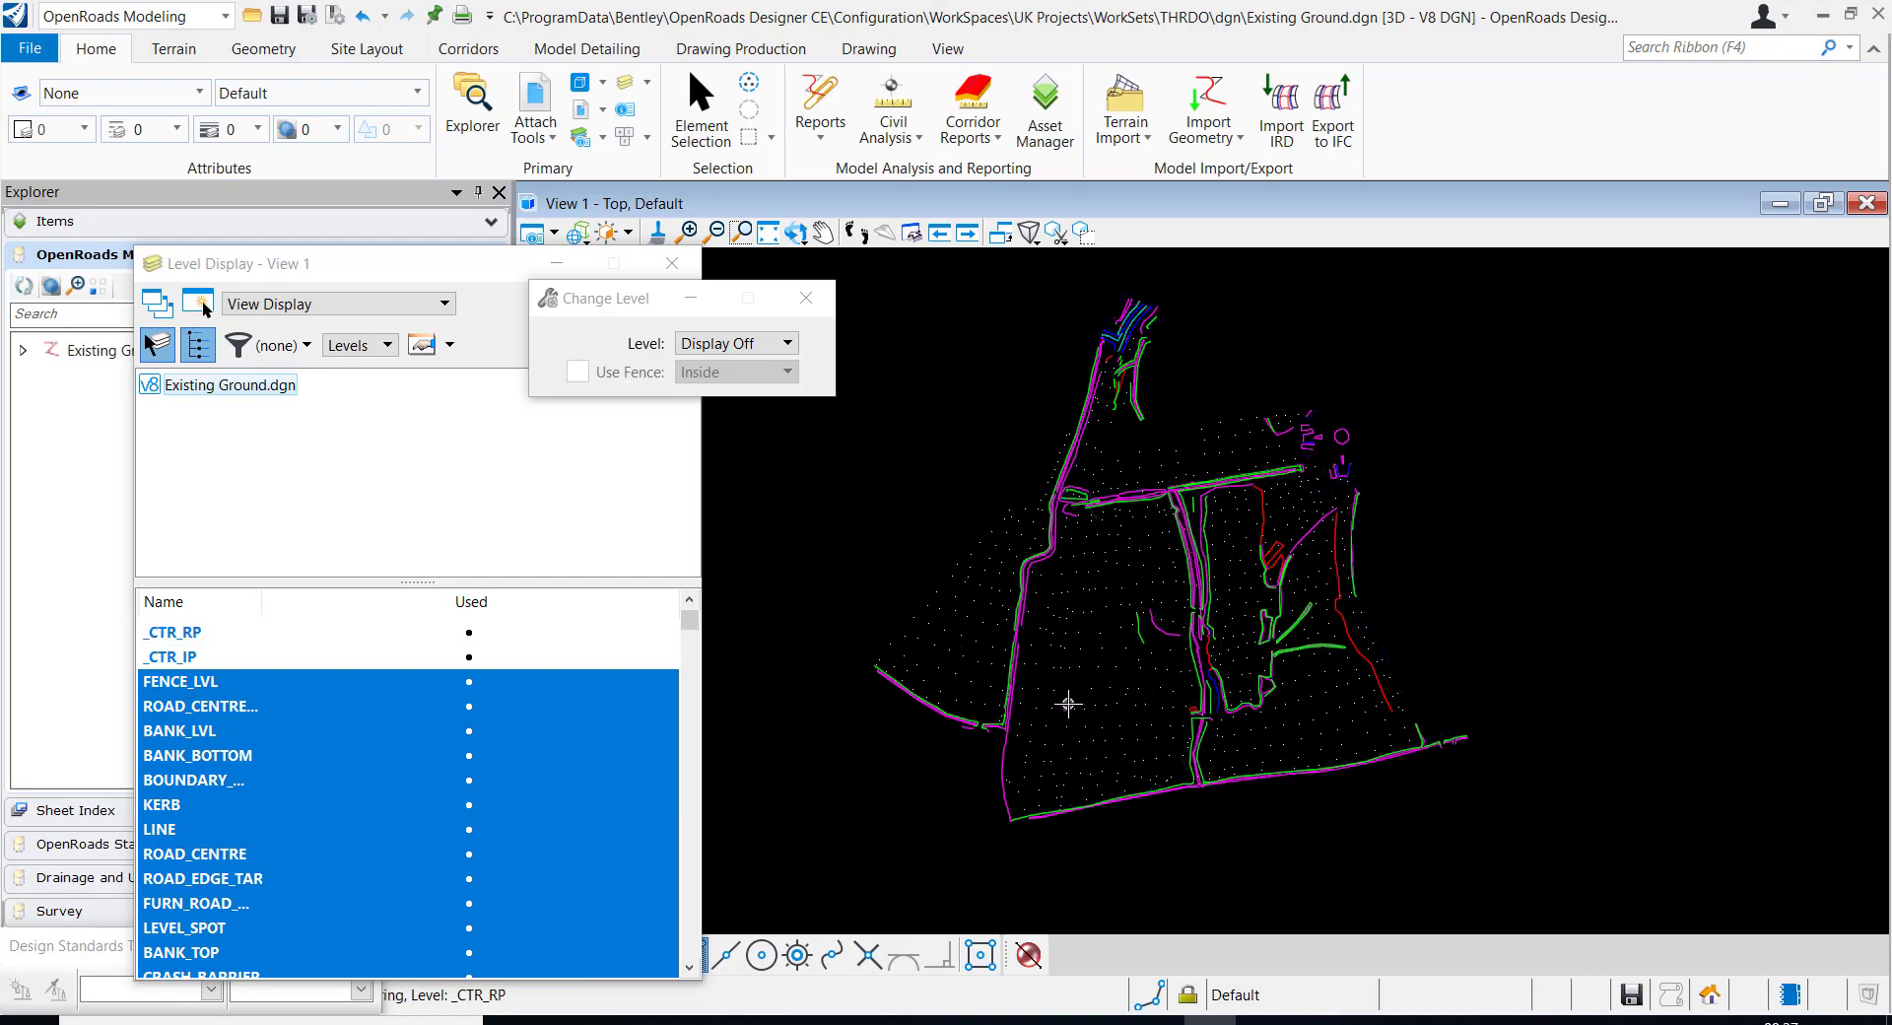
pyautogui.click(1068, 707)
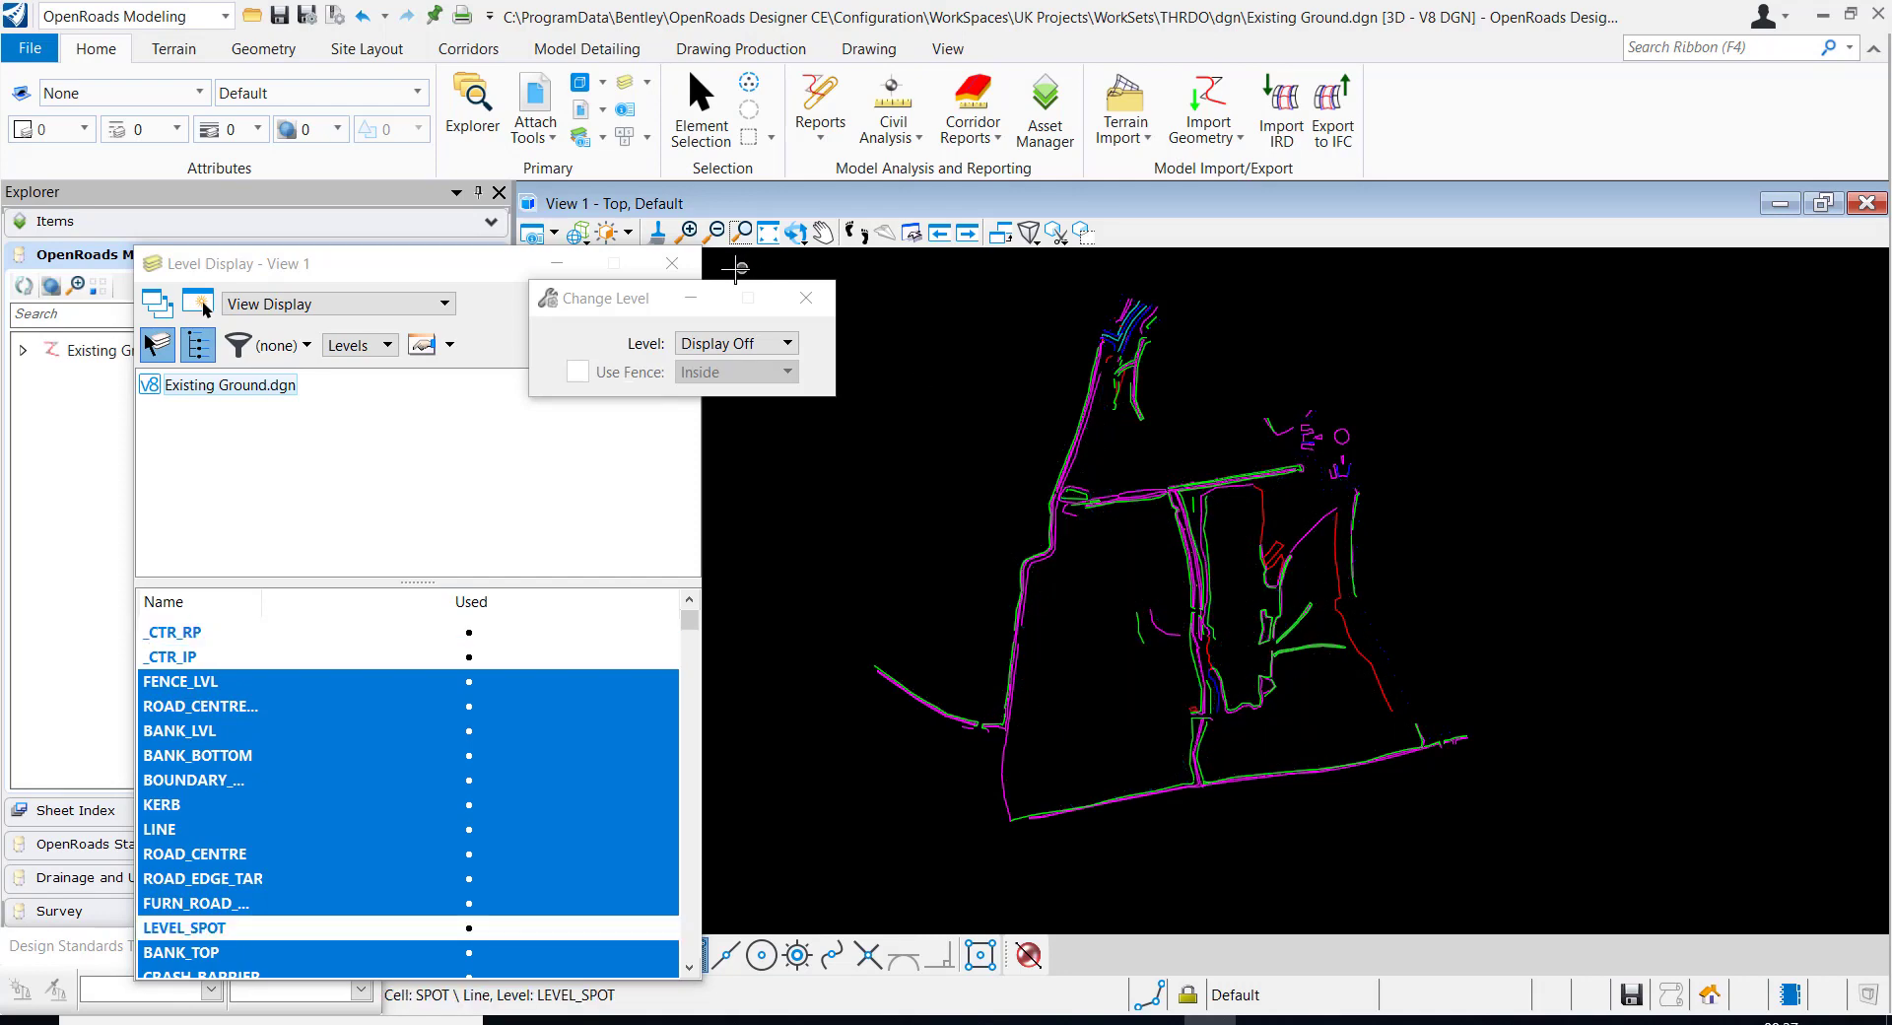
pyautogui.click(672, 263)
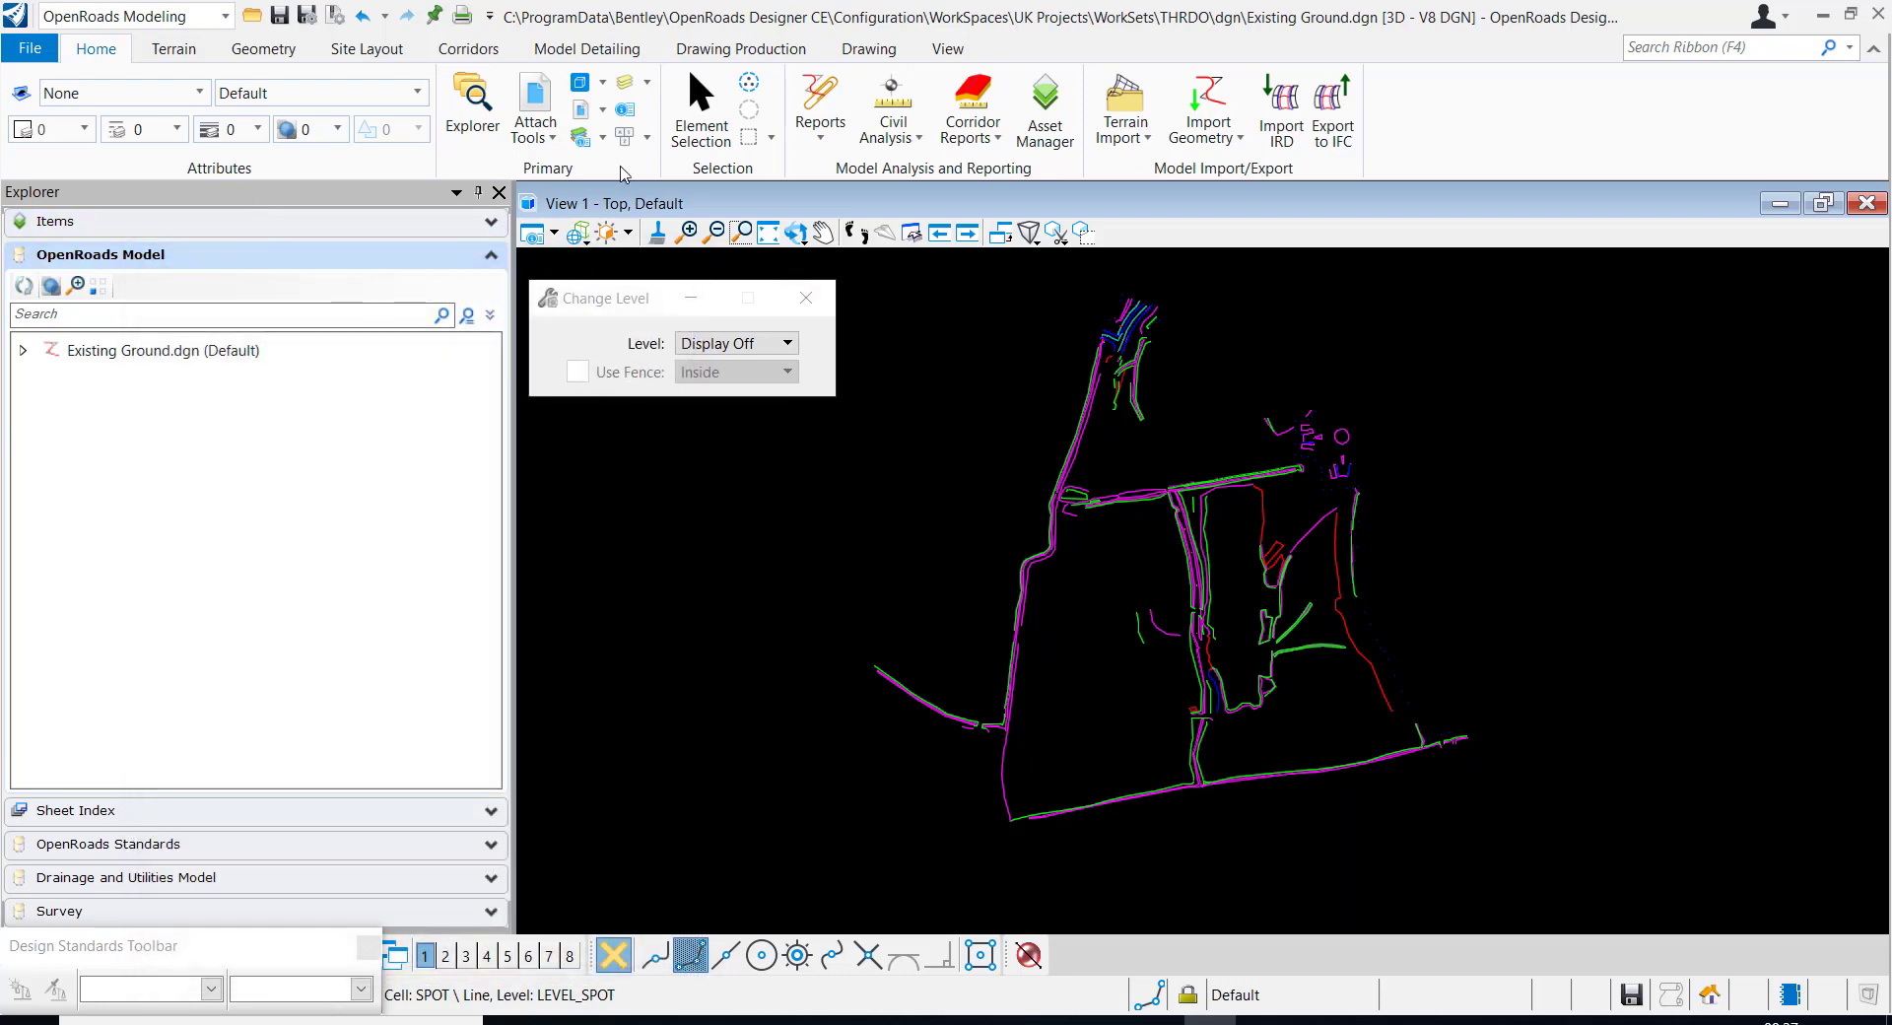
# Select all the survey linework still displayed in the view with one window selection
pyautogui.click(701, 109)
pyautogui.scroll(-1, 926, 636)
pyautogui.scroll(-1, 993, 649)
pyautogui.moveTo(781, 877); pyautogui.dragTo(1364, 337)
pyautogui.scroll(2, 1021, 543)
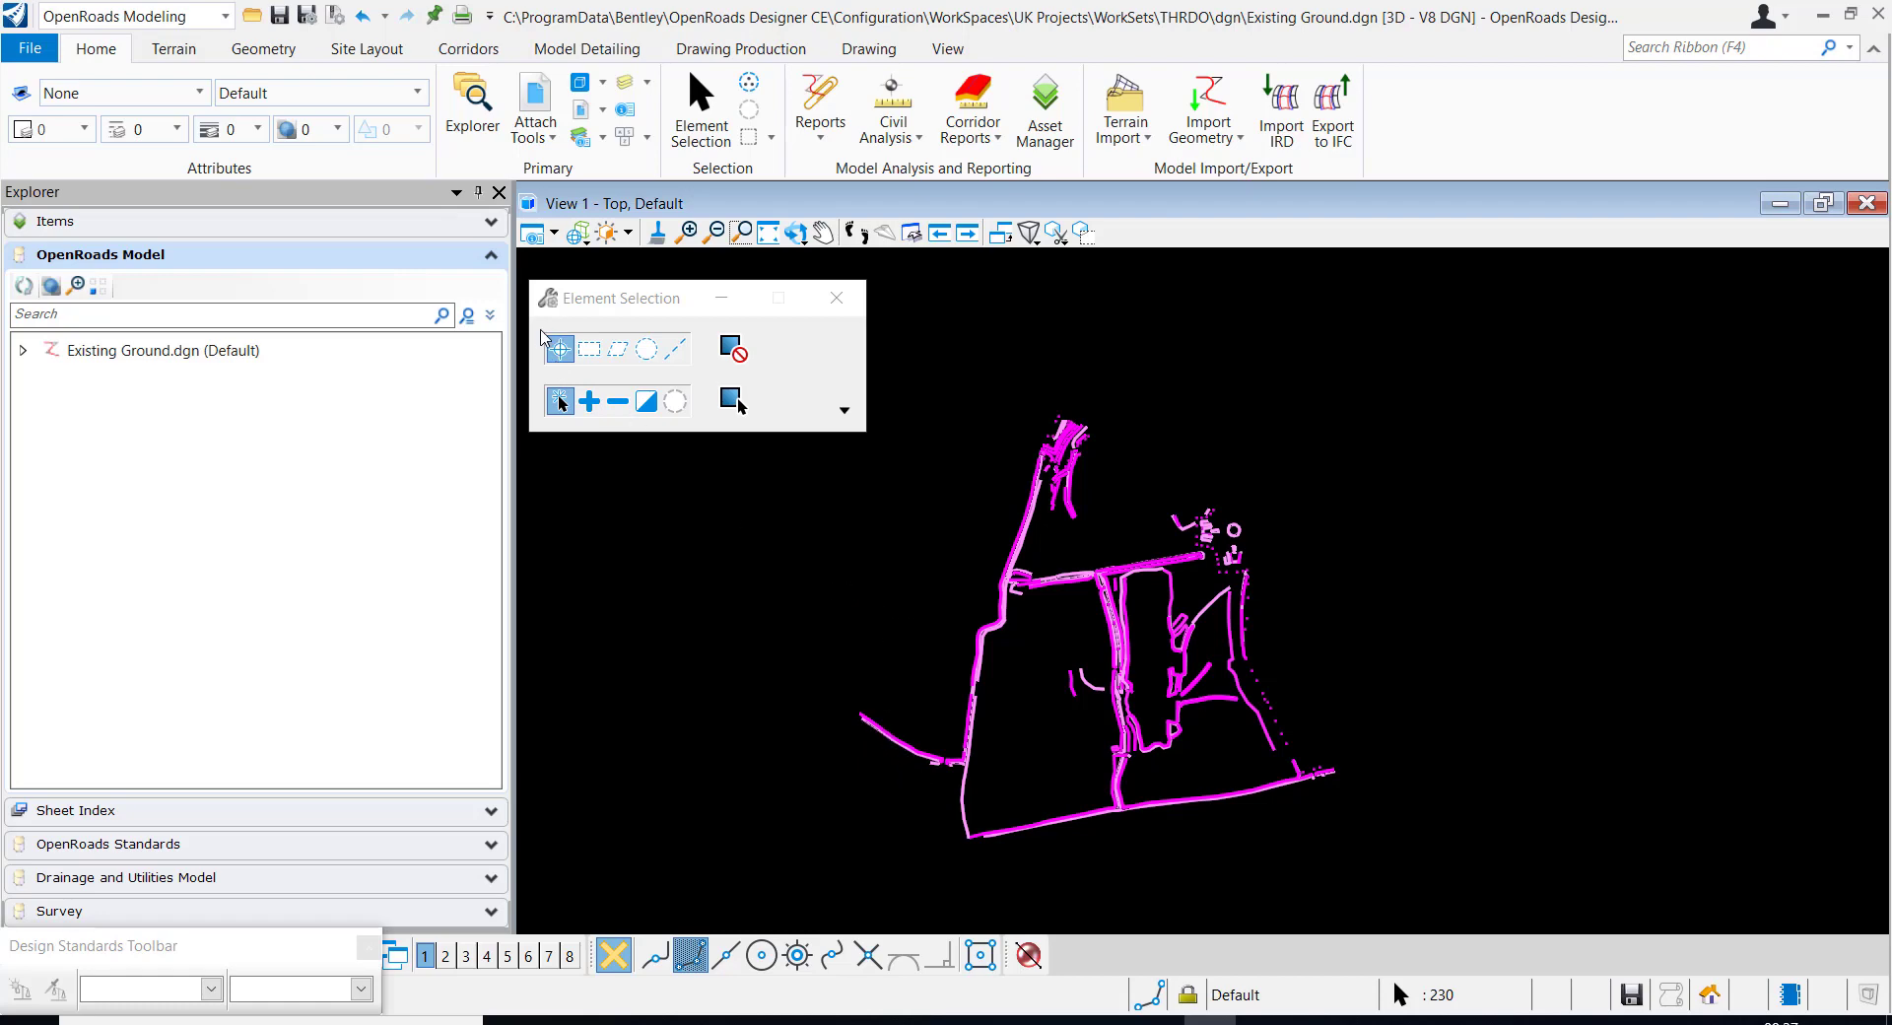
# Start a terrain model from the selected elements, with Break Line as its feature type and Max Triangle Length as its edge method
pyautogui.click(162, 54)
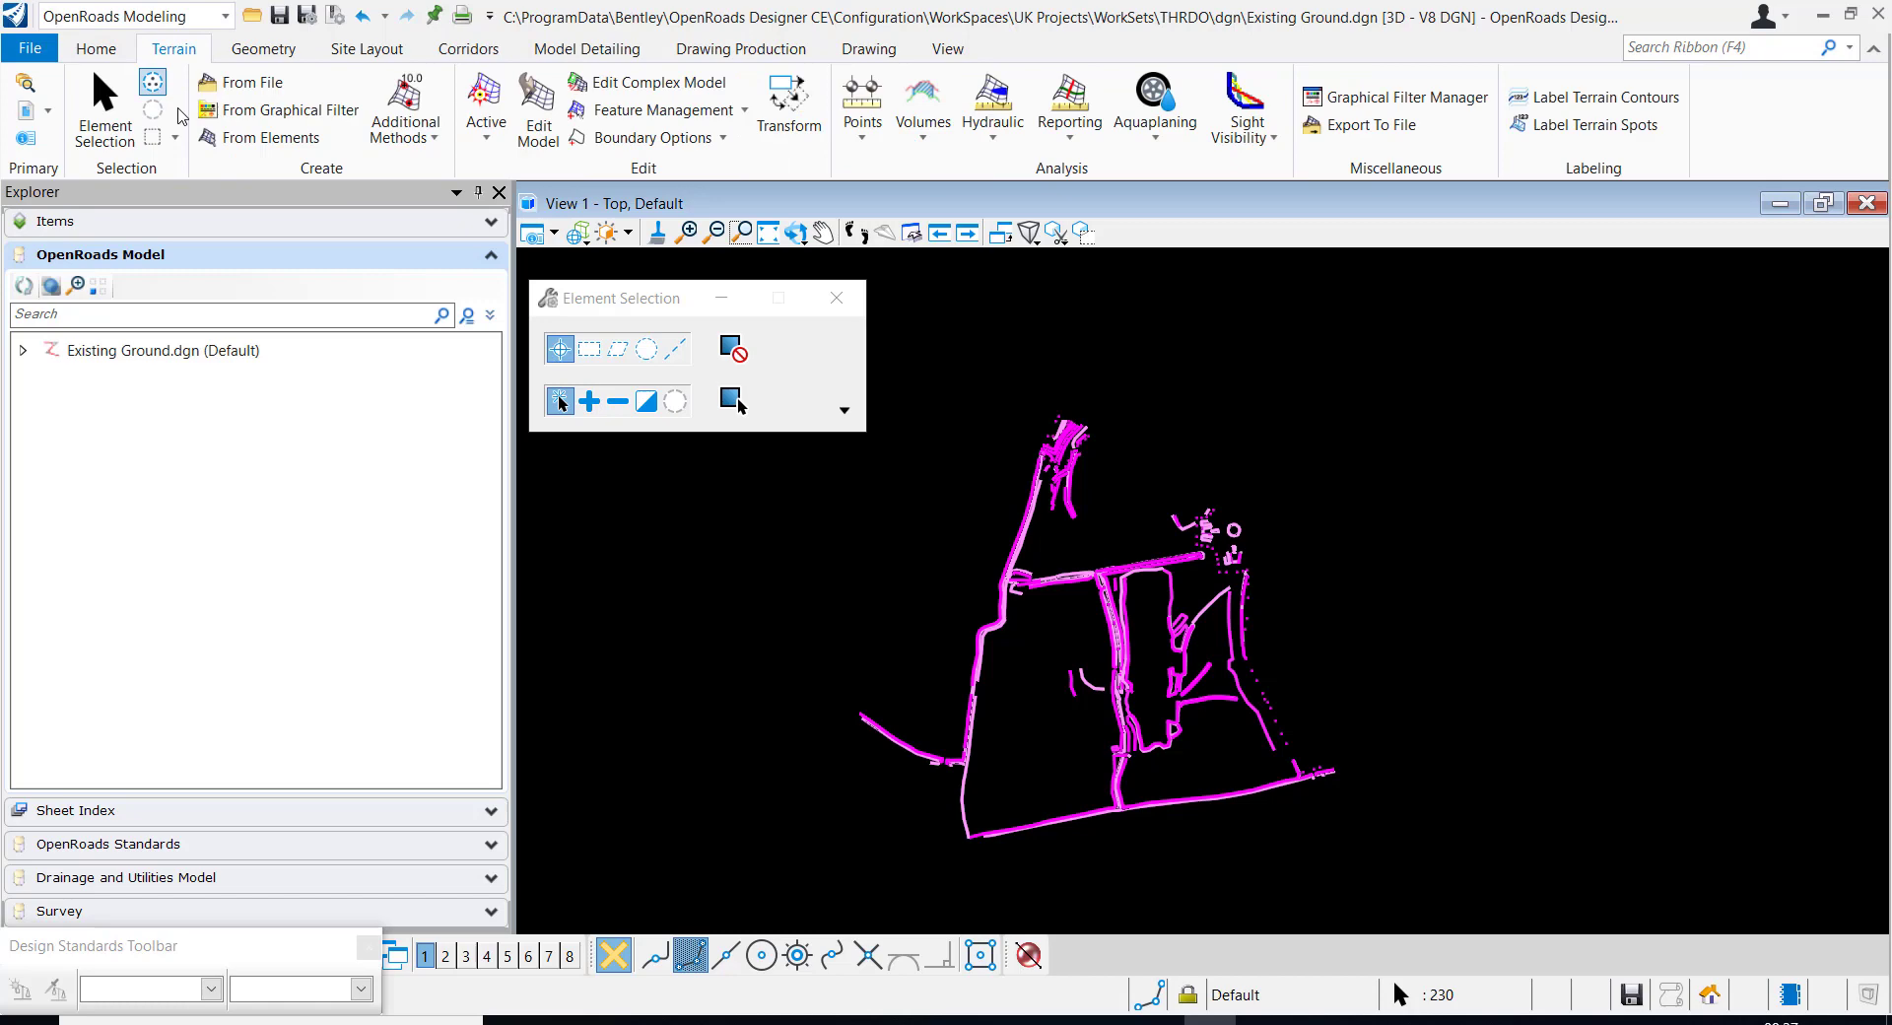
pyautogui.click(267, 138)
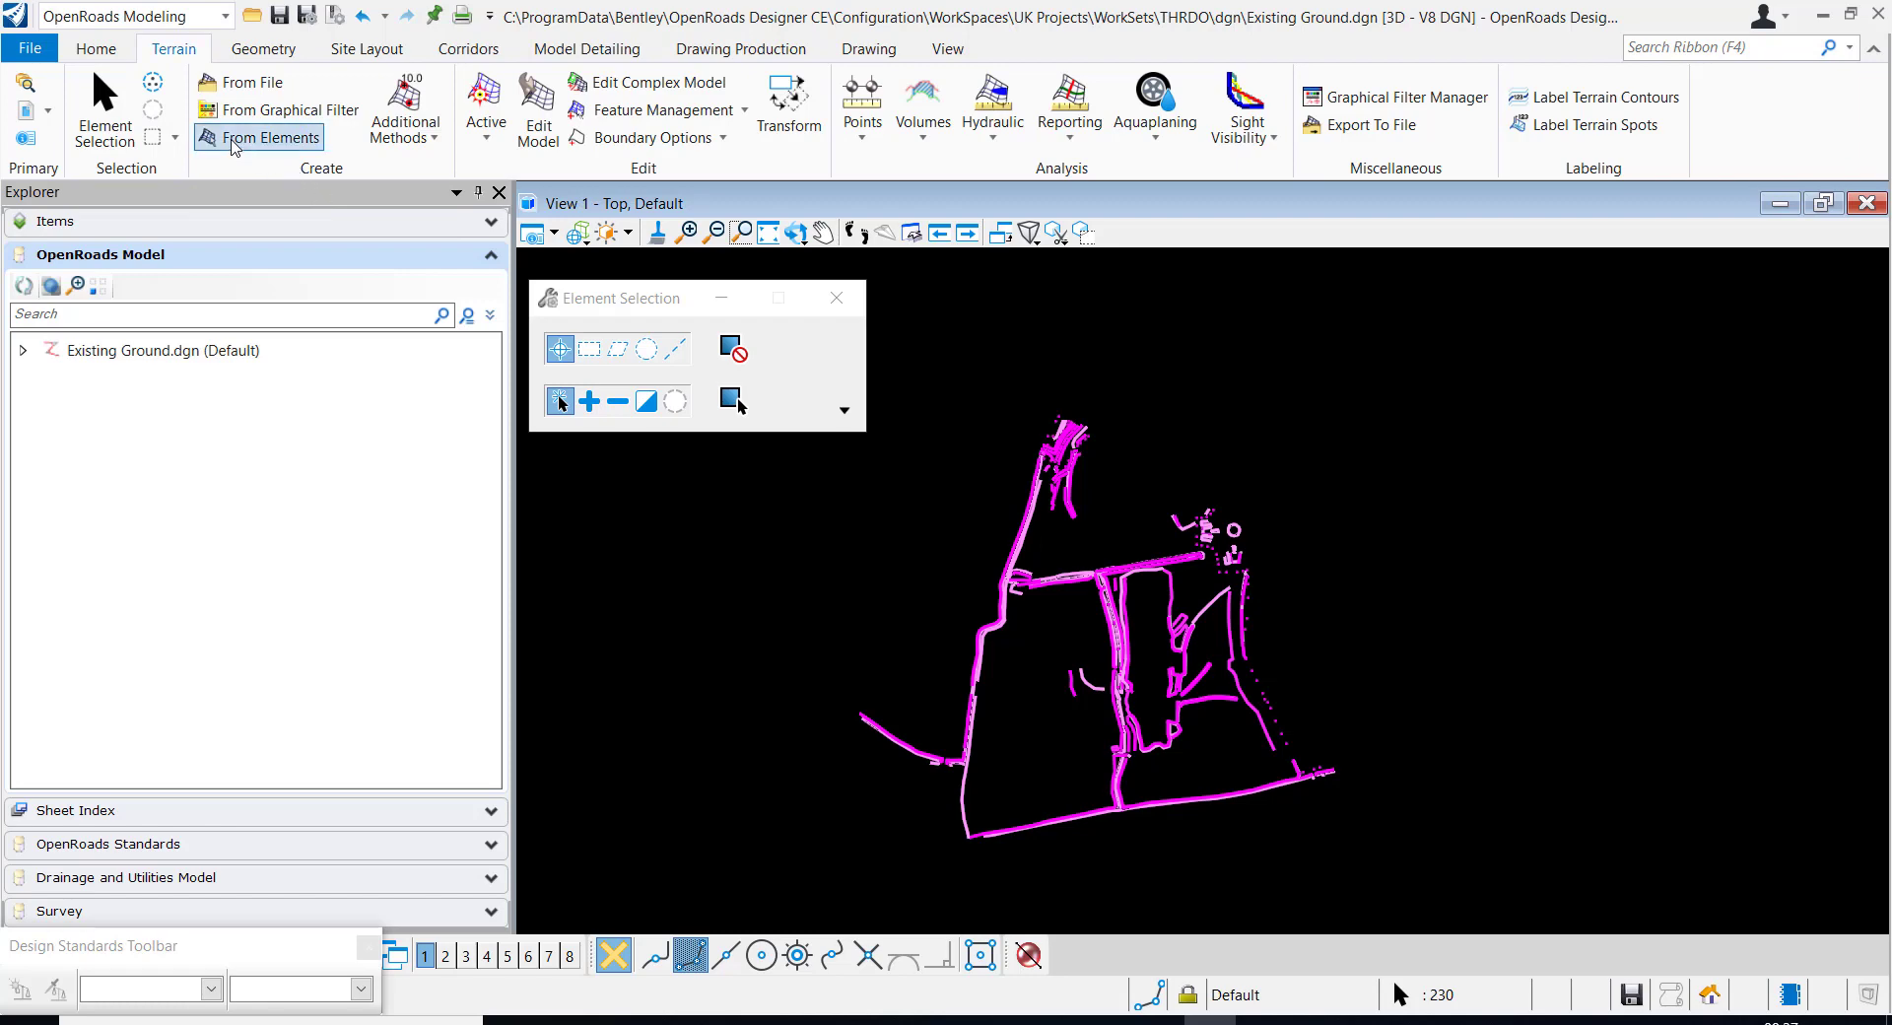
pyautogui.click(236, 143)
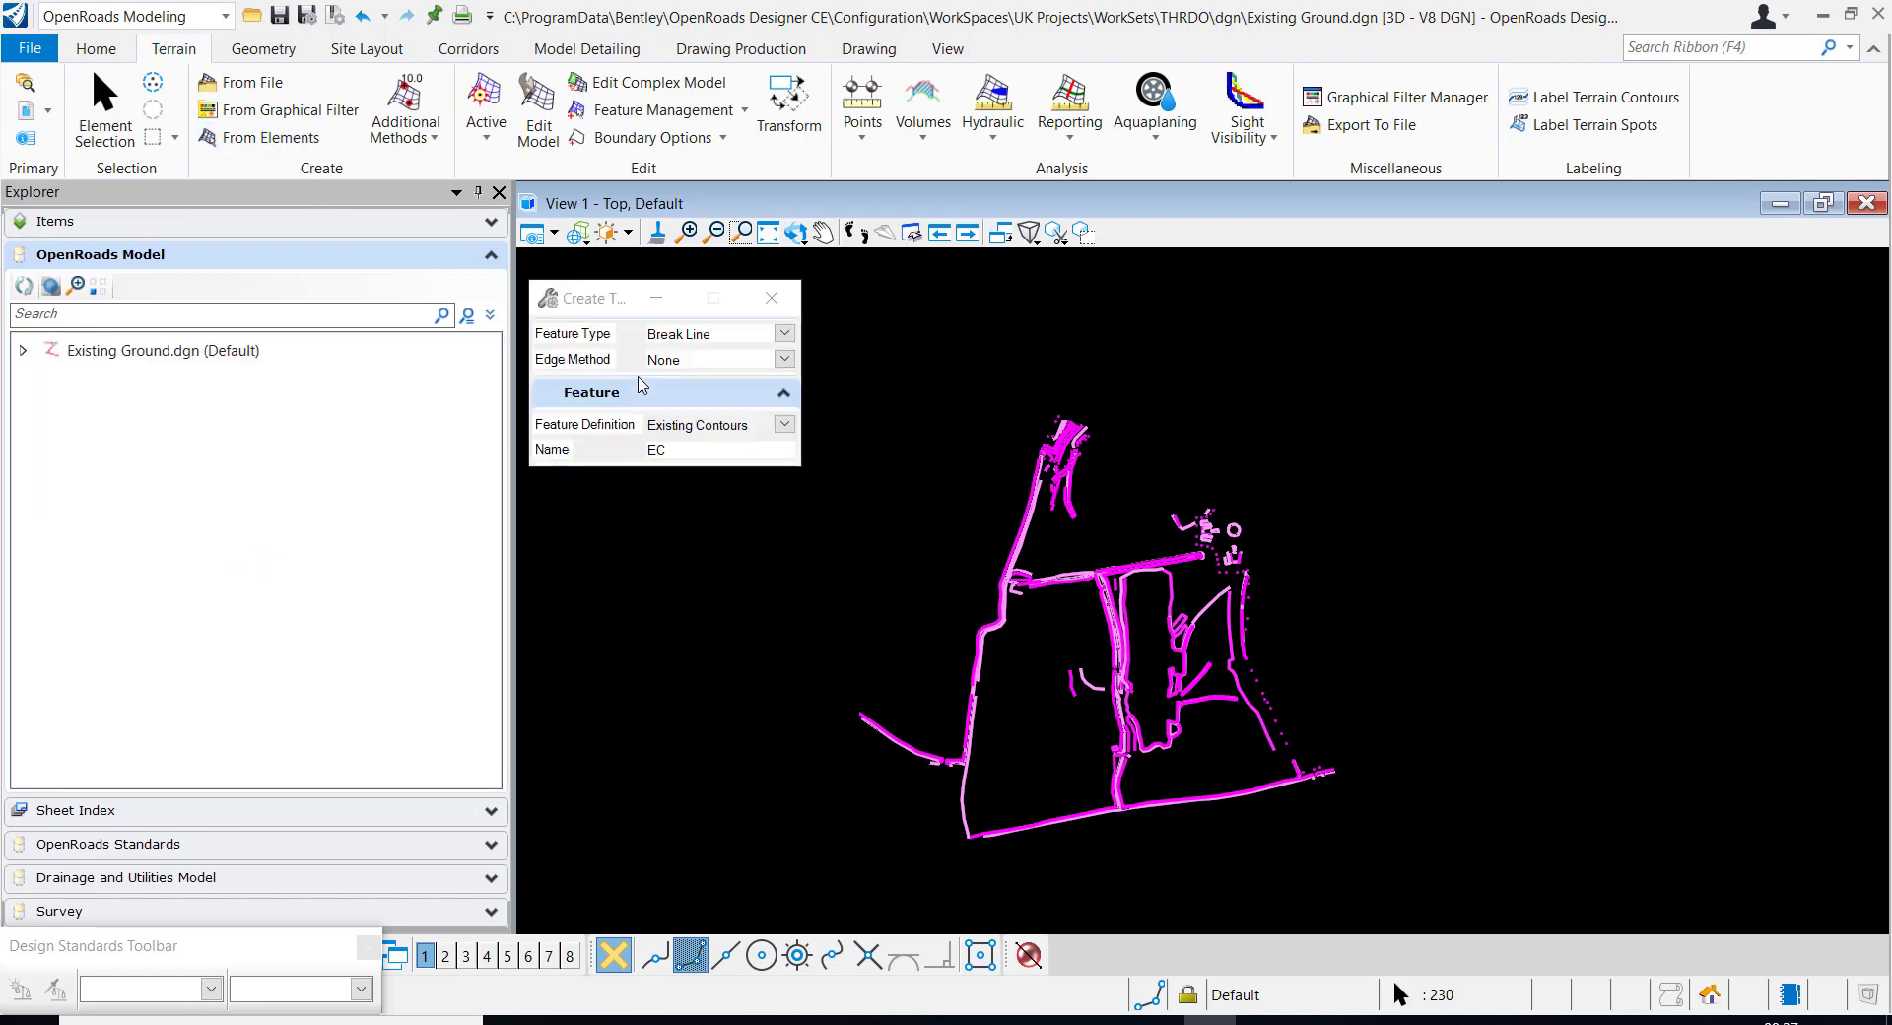
pyautogui.moveTo(588, 303); pyautogui.dragTo(620, 303)
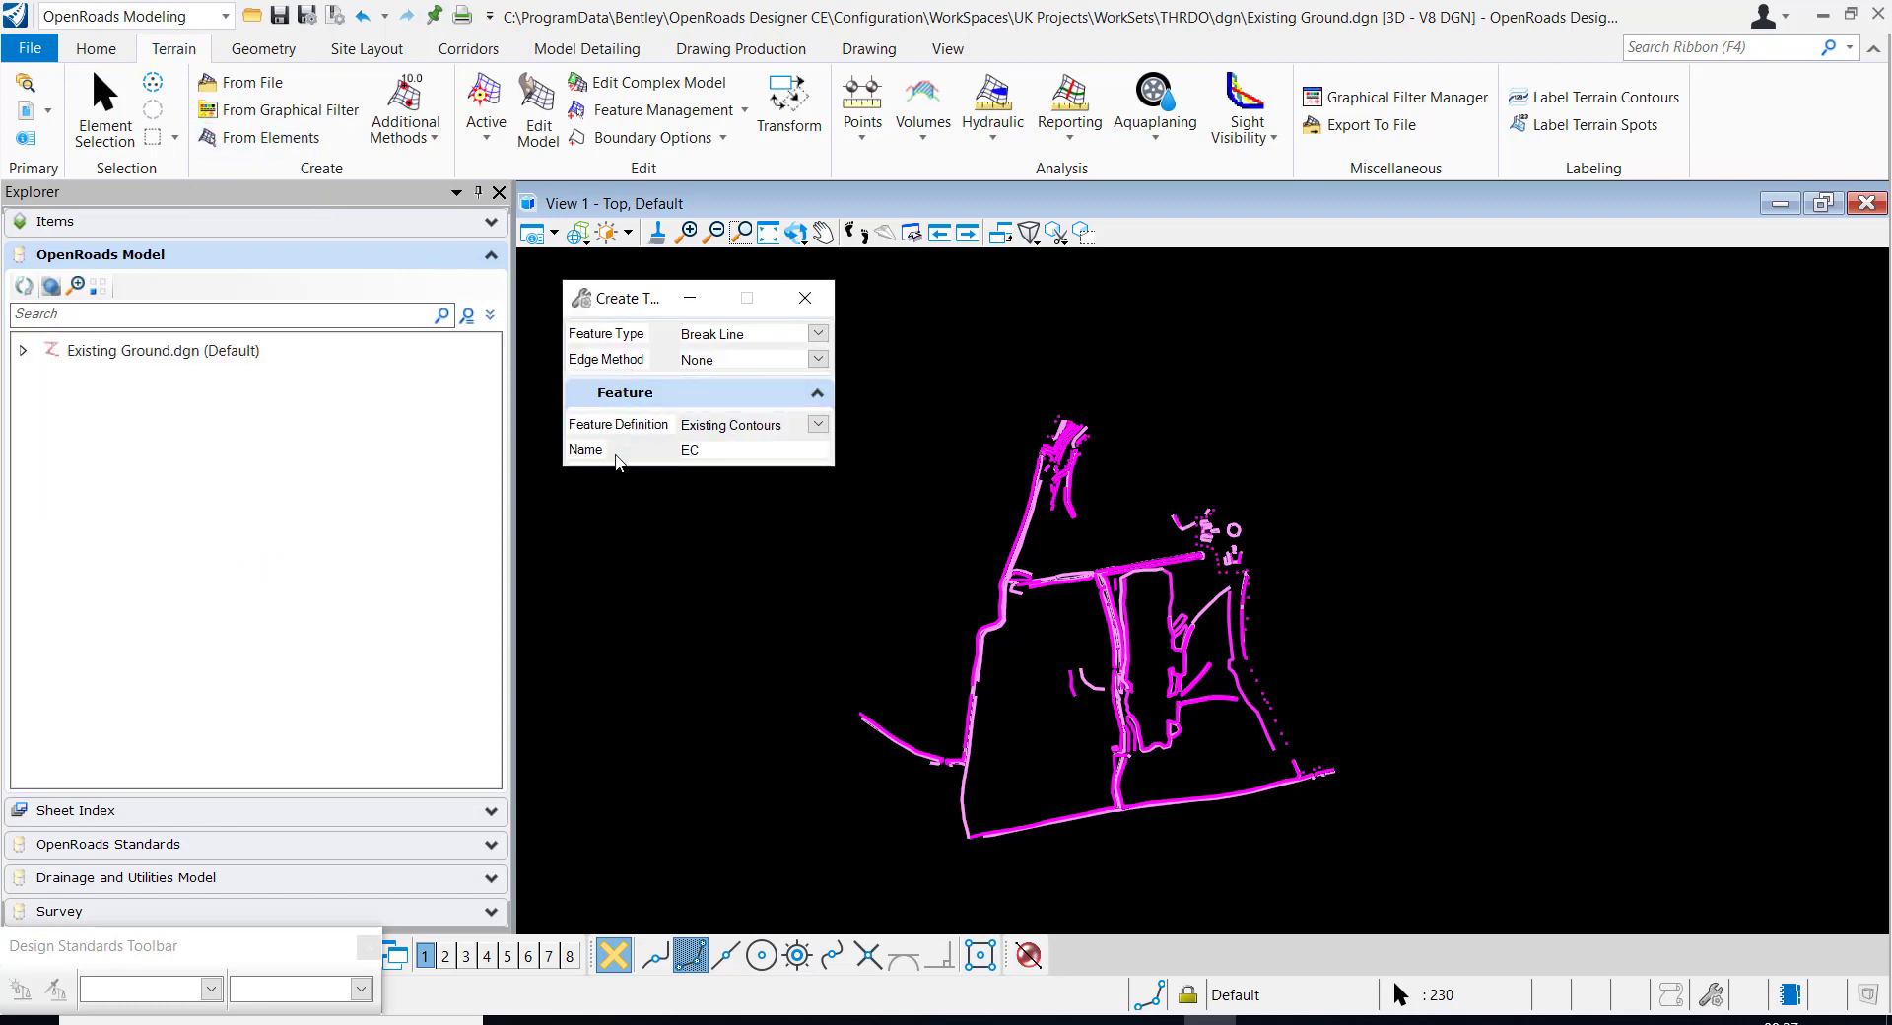
pyautogui.click(797, 336)
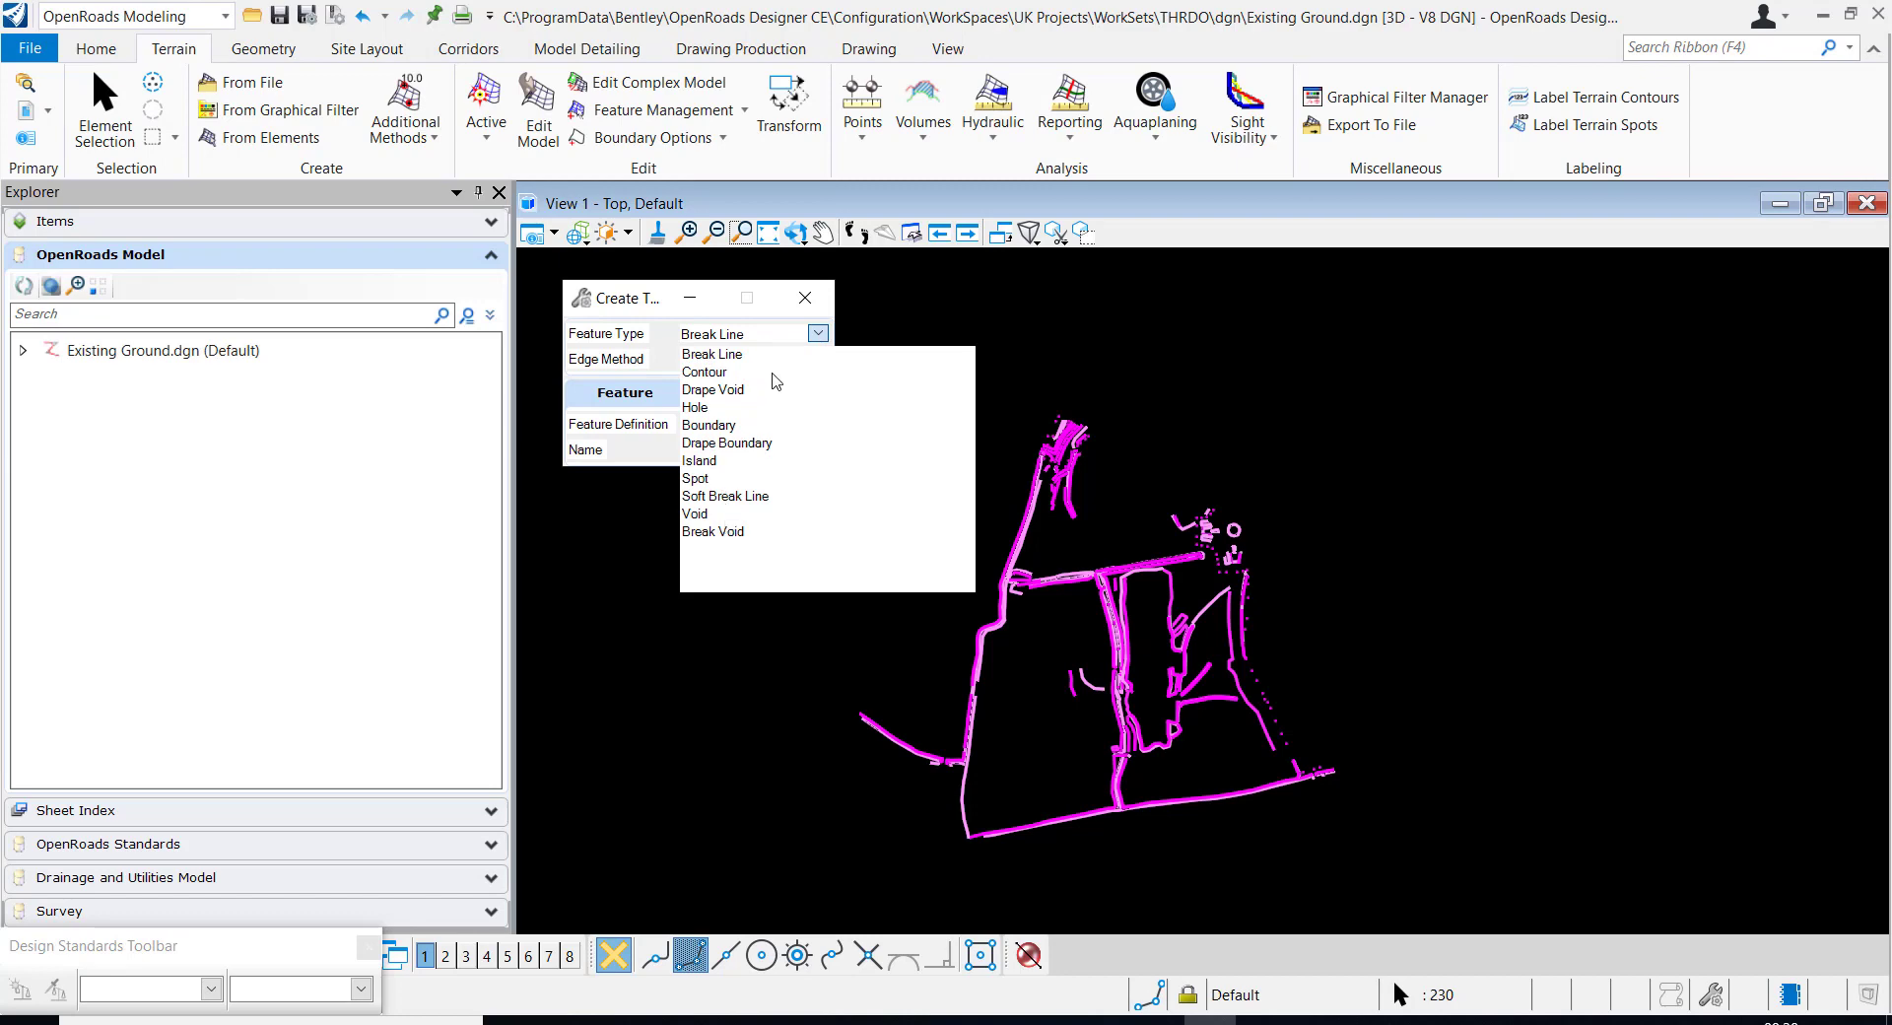
pyautogui.click(819, 335)
pyautogui.click(818, 335)
pyautogui.click(611, 369)
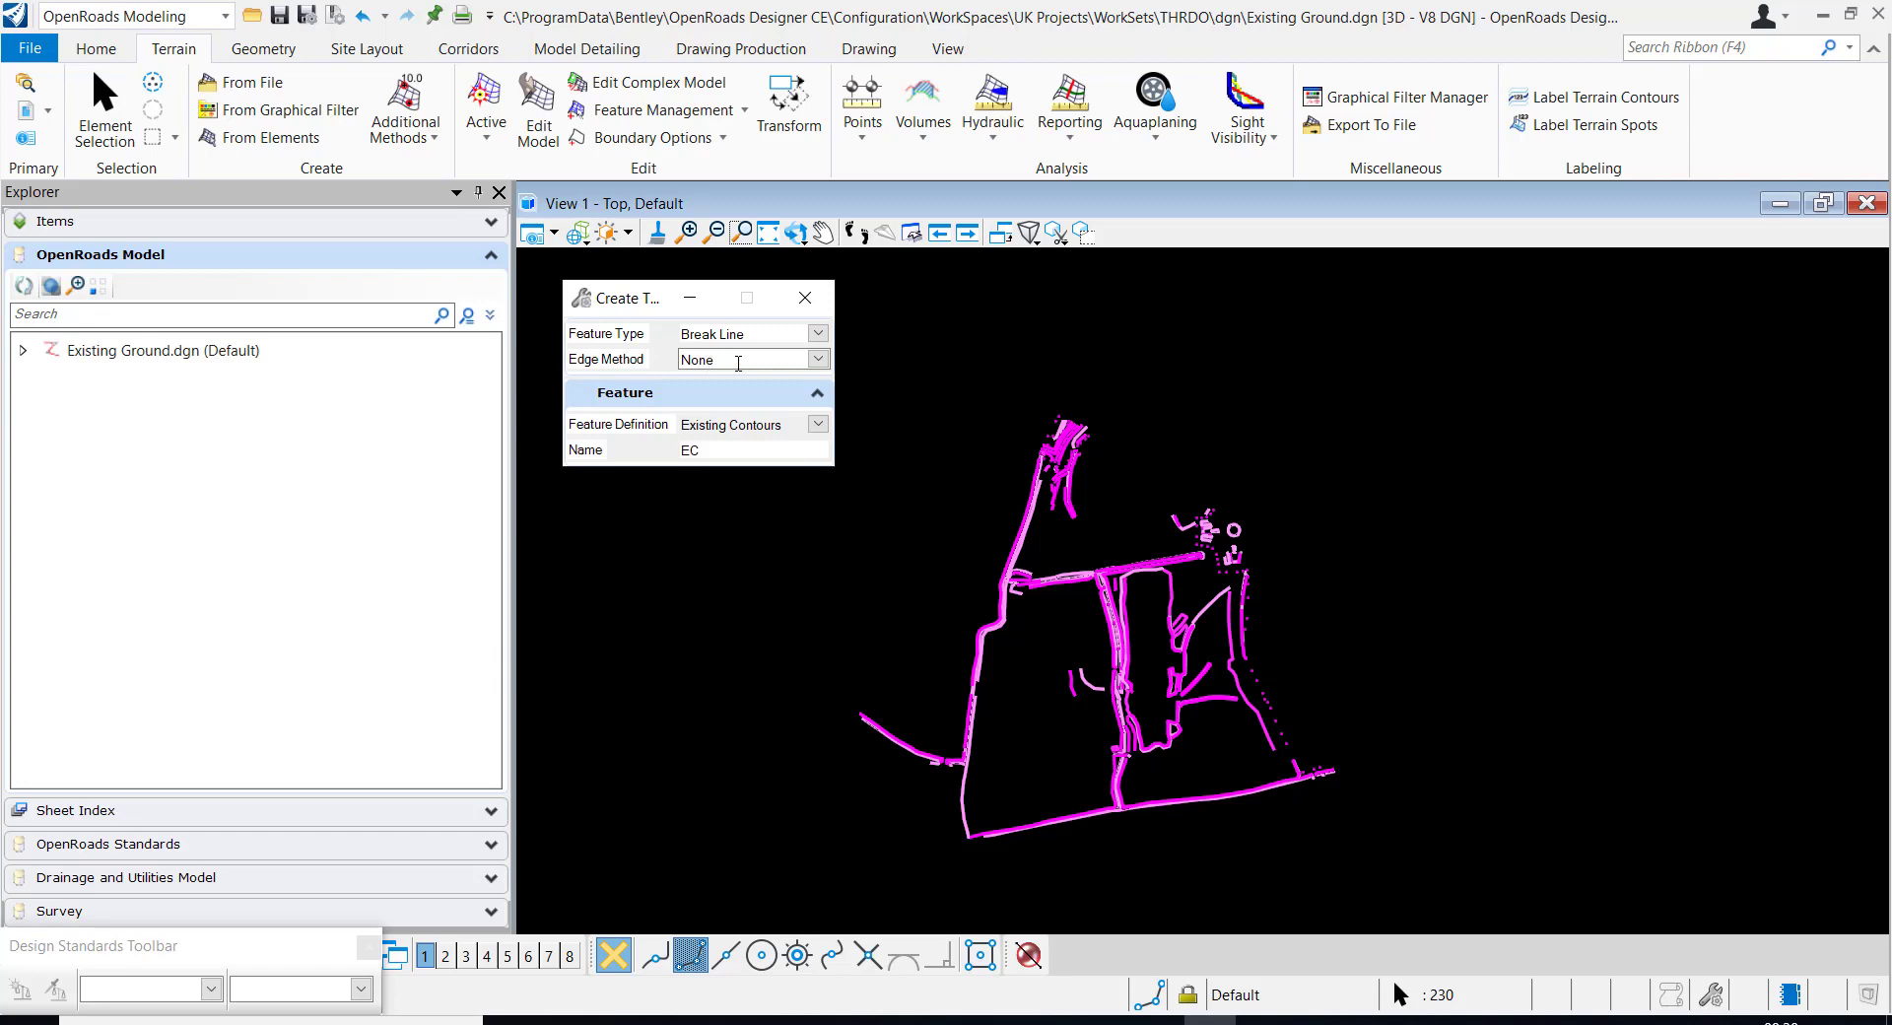
pyautogui.click(817, 359)
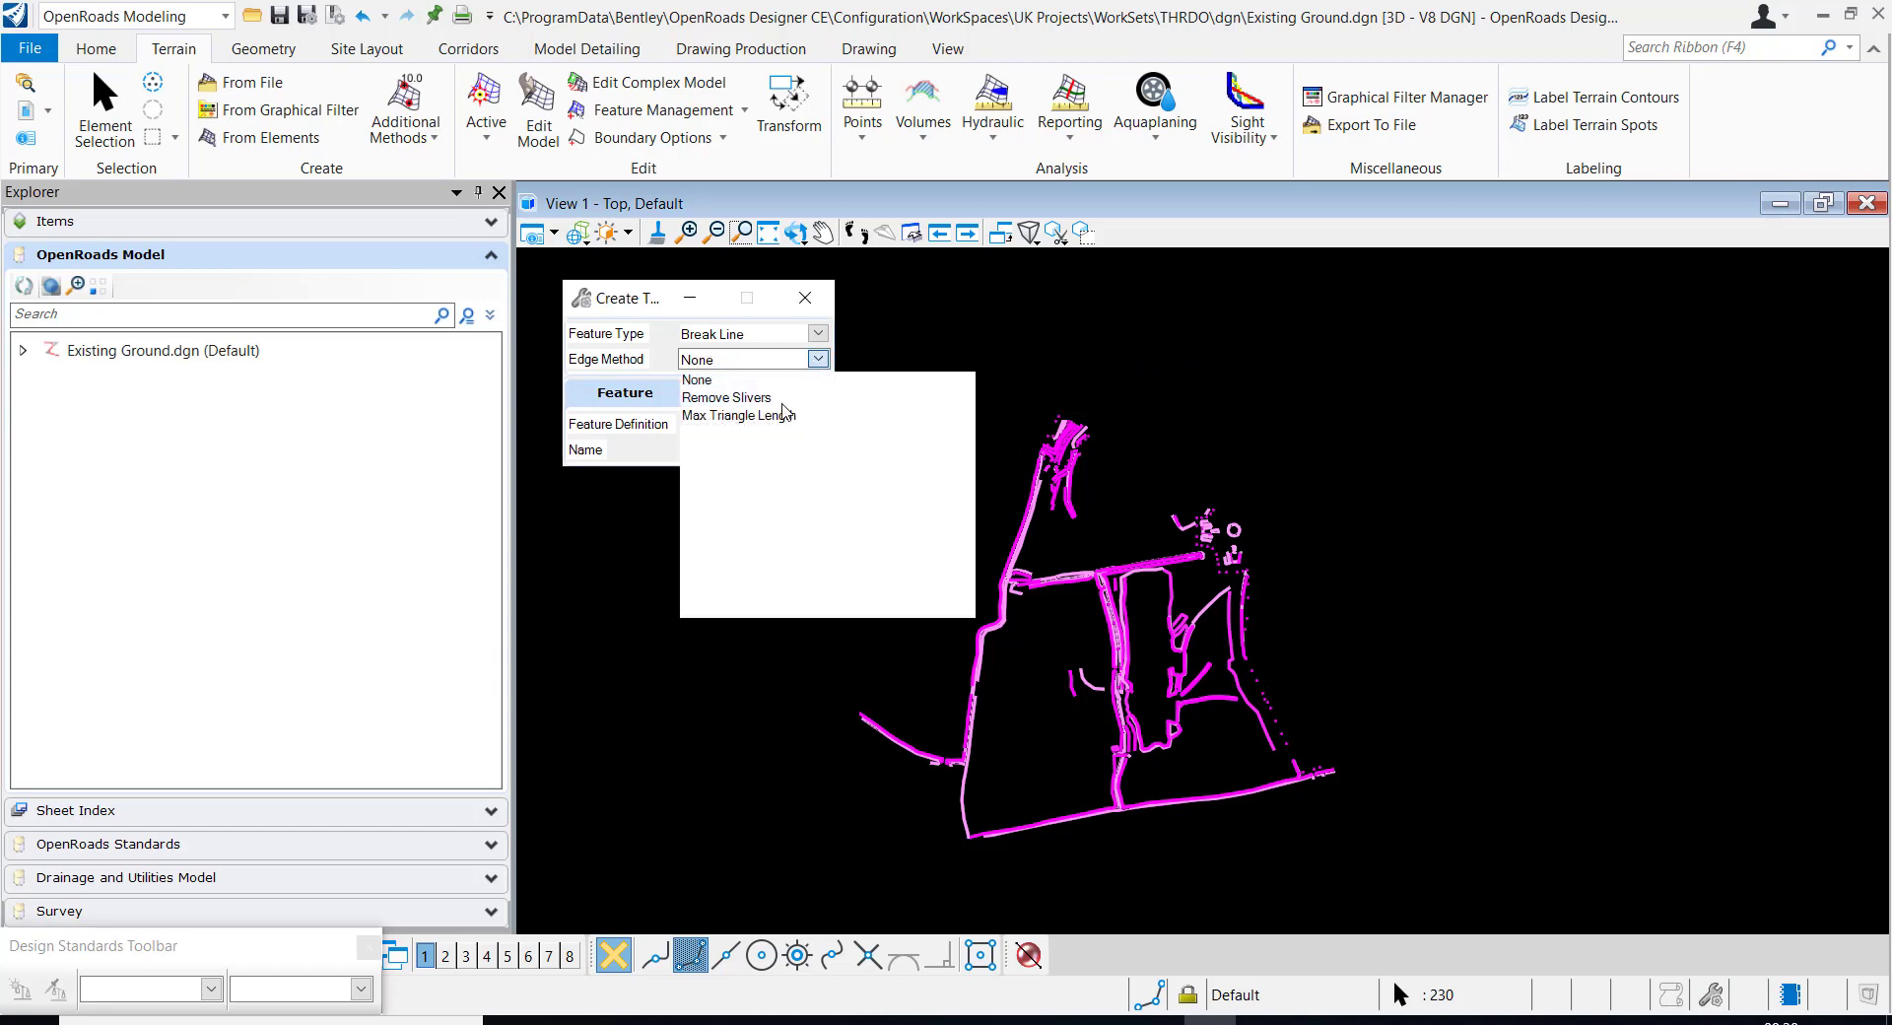
pyautogui.click(769, 415)
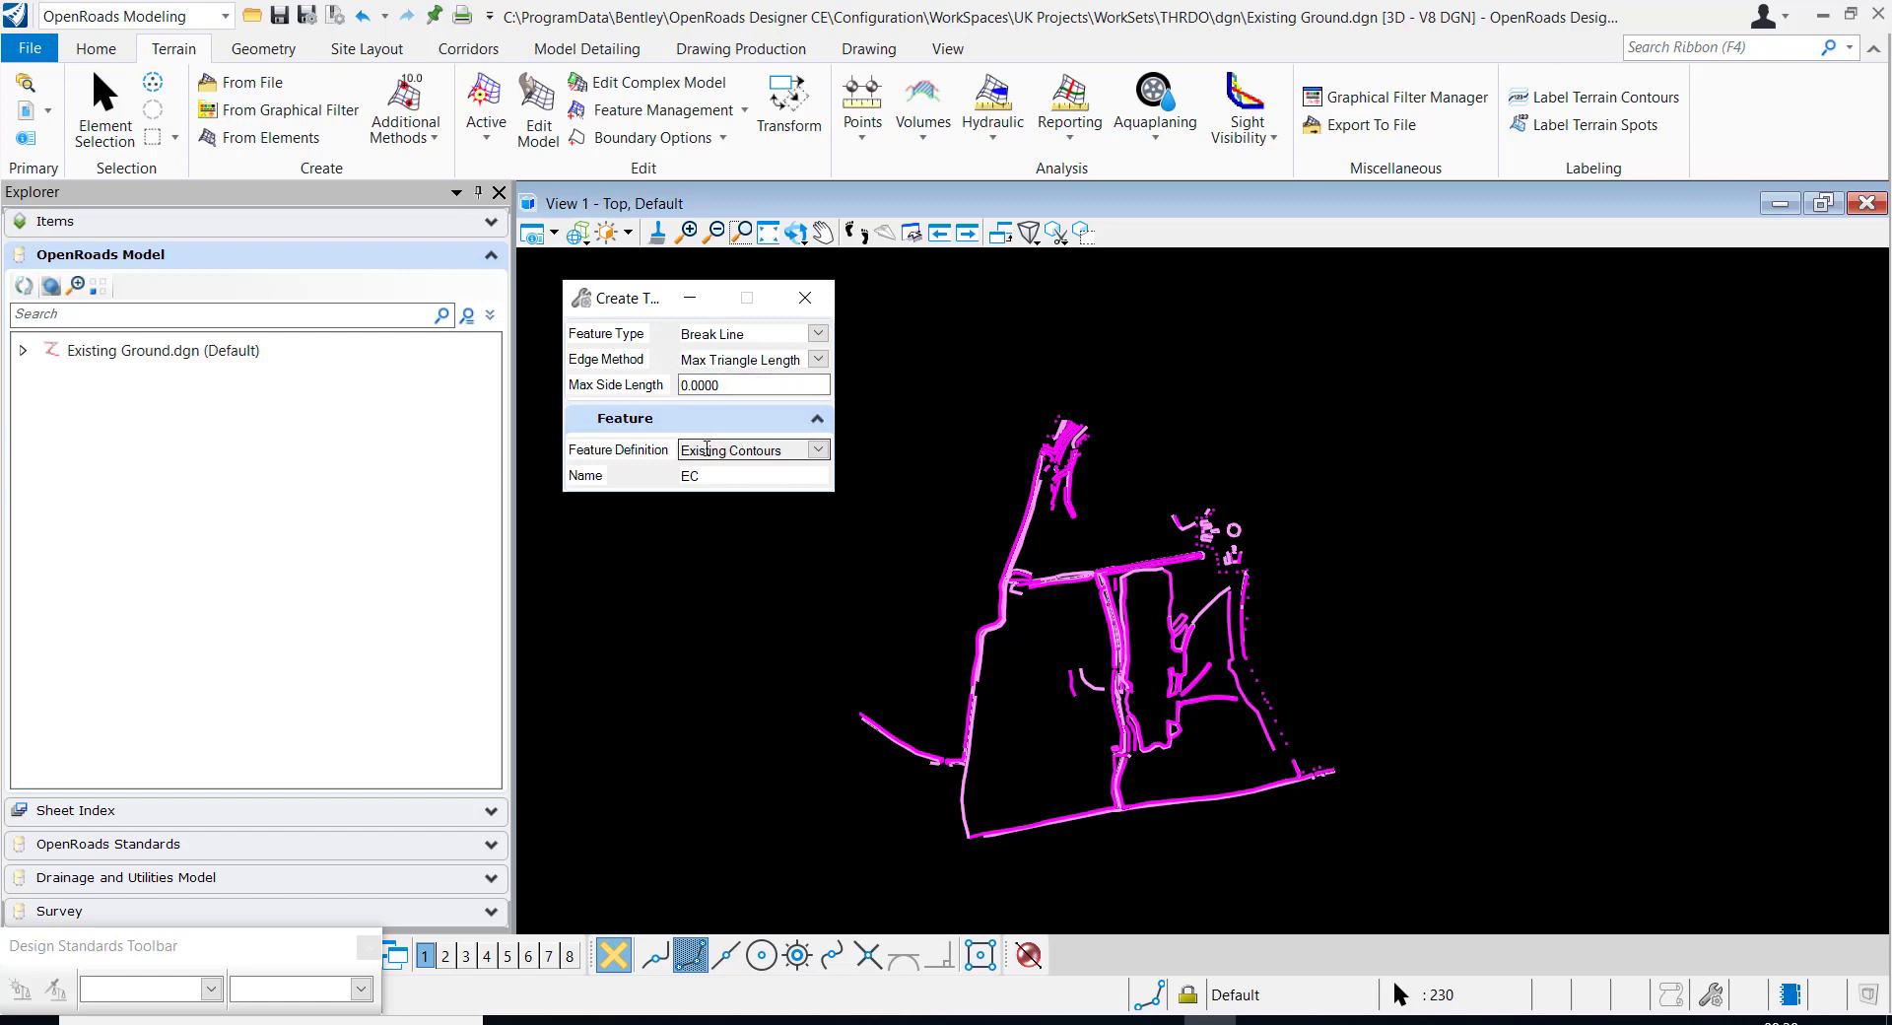
# Assign the Existing Boundary feature definition to the new terrain model and name it EG
pyautogui.click(816, 450)
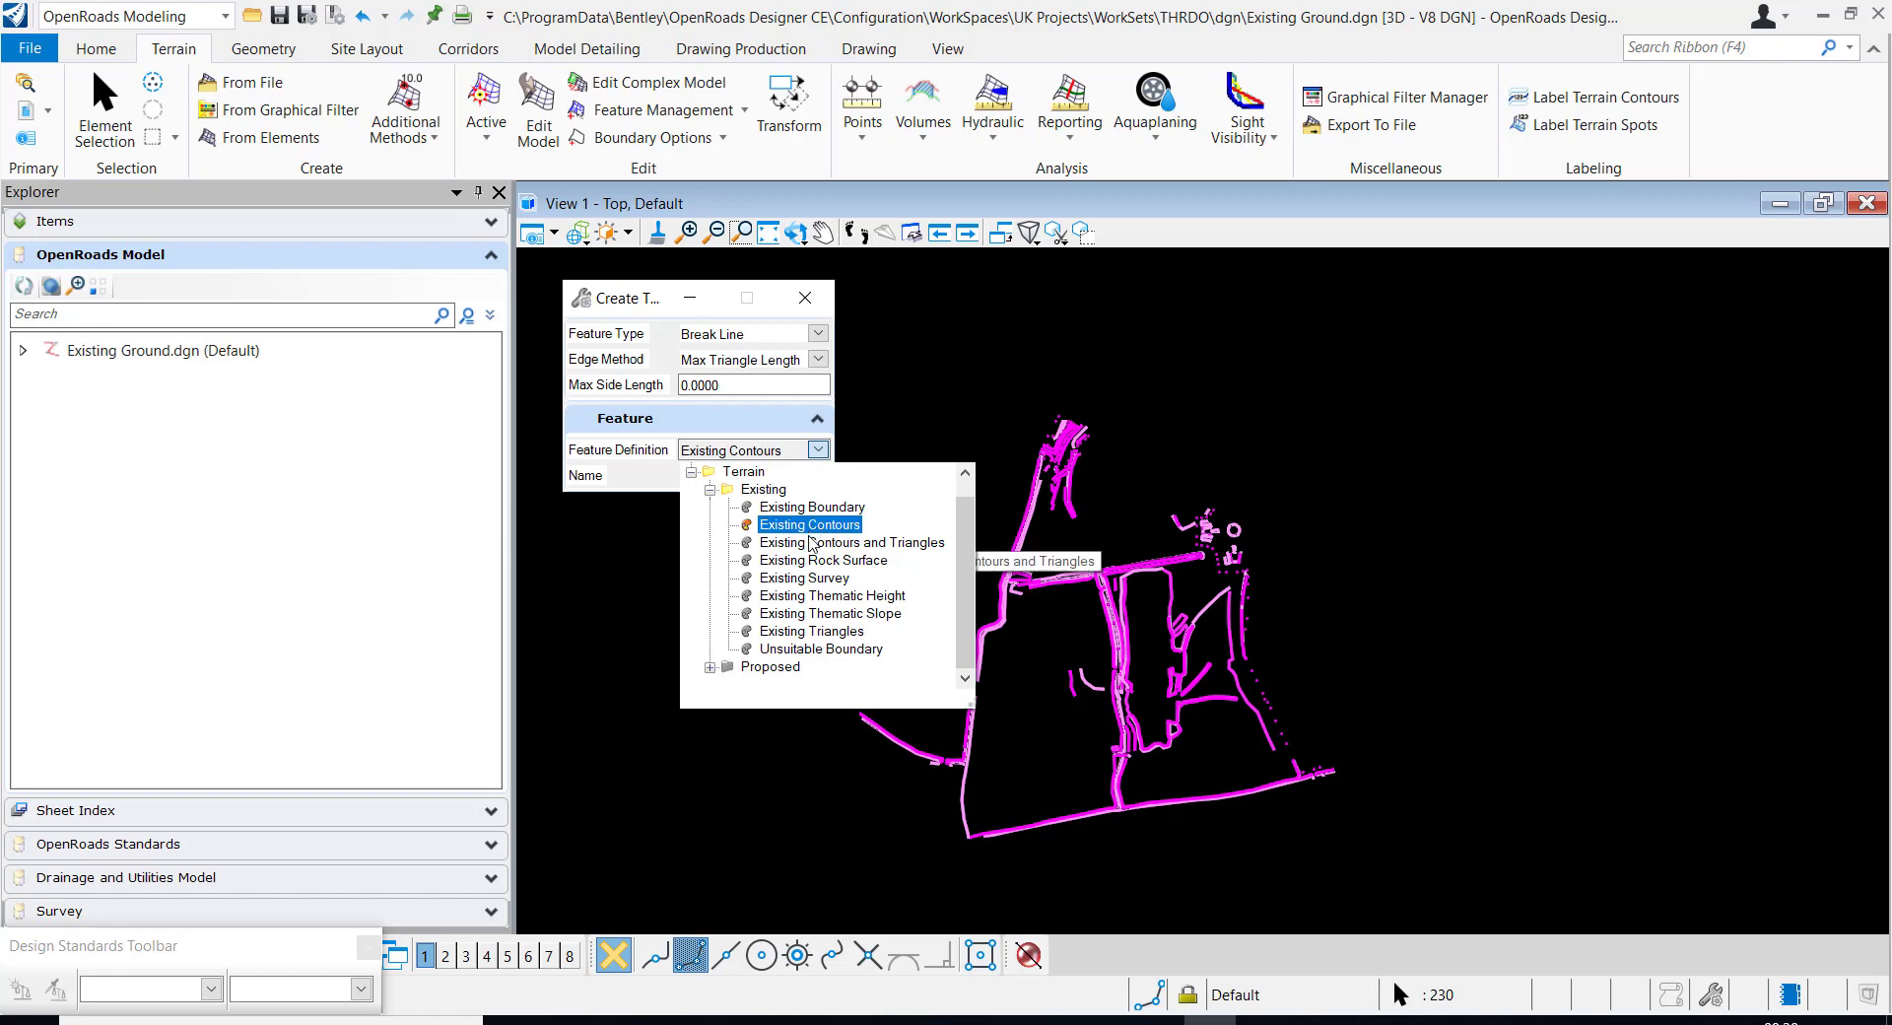
pyautogui.click(823, 507)
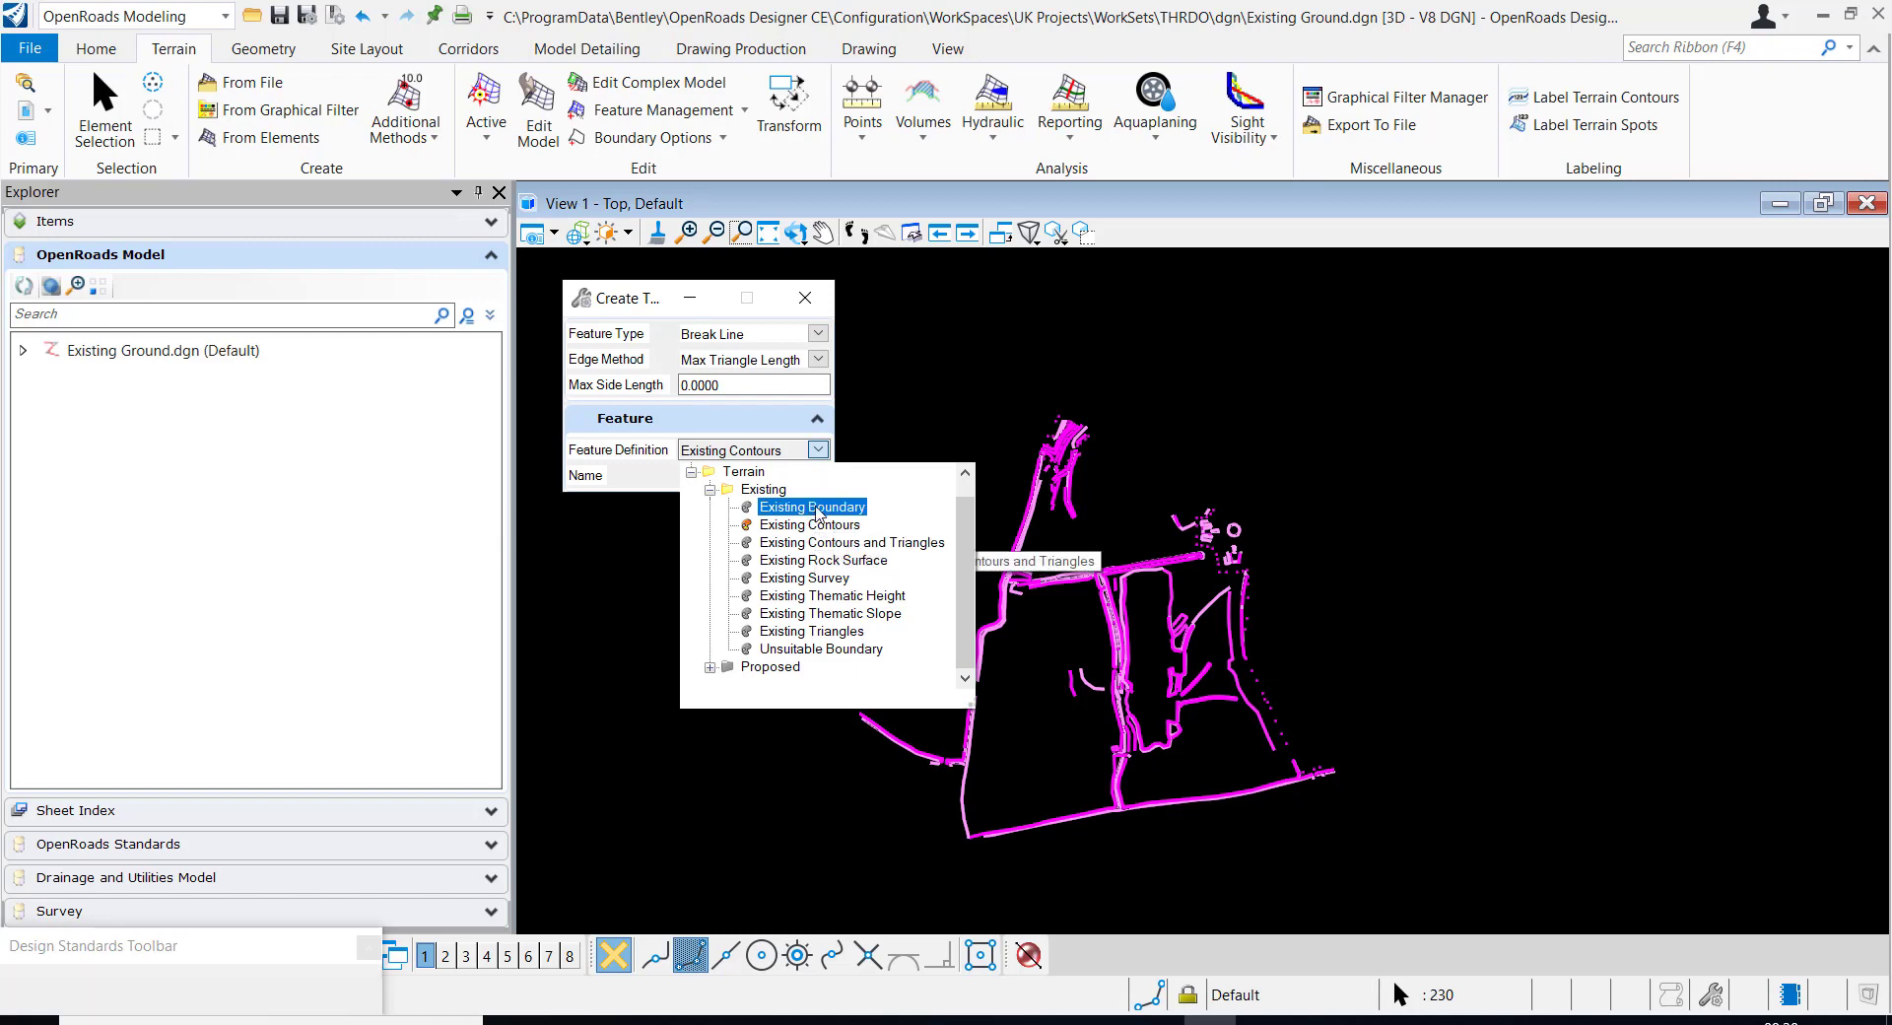
pyautogui.doubleClick(729, 470)
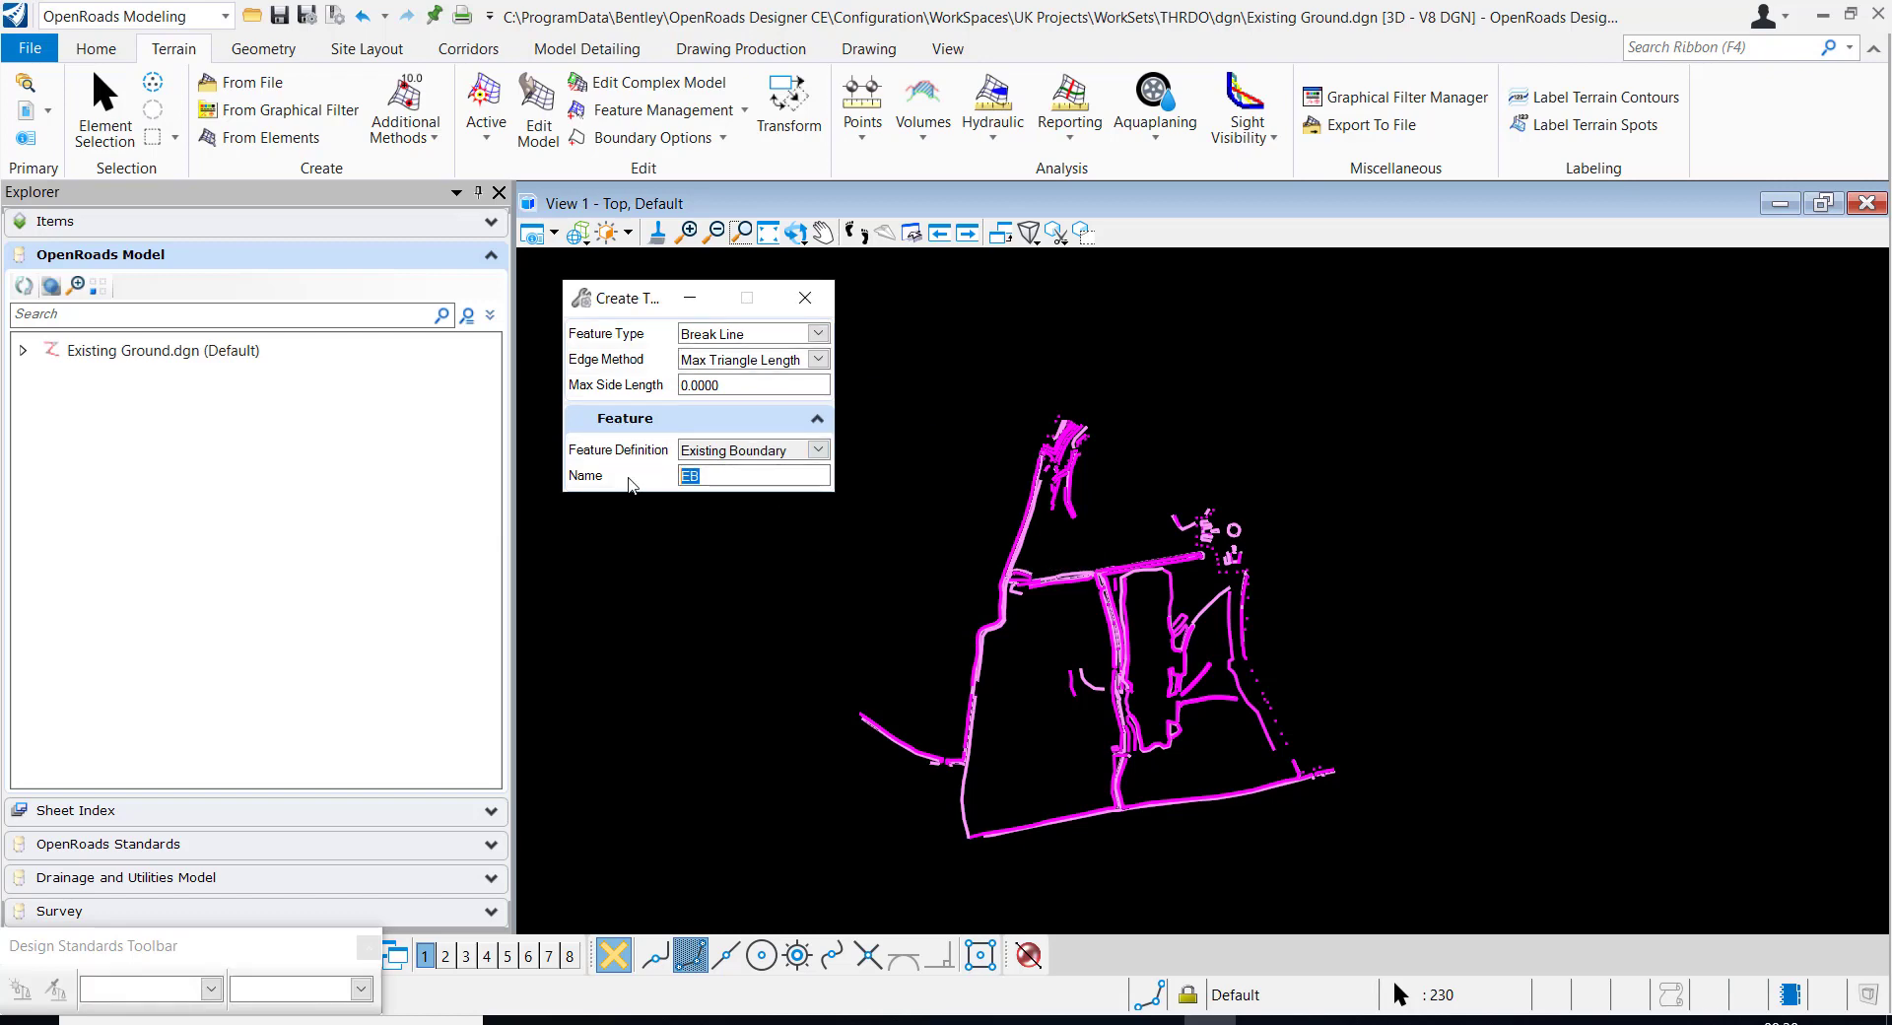
pyautogui.write('E')
pyautogui.press('Tab')
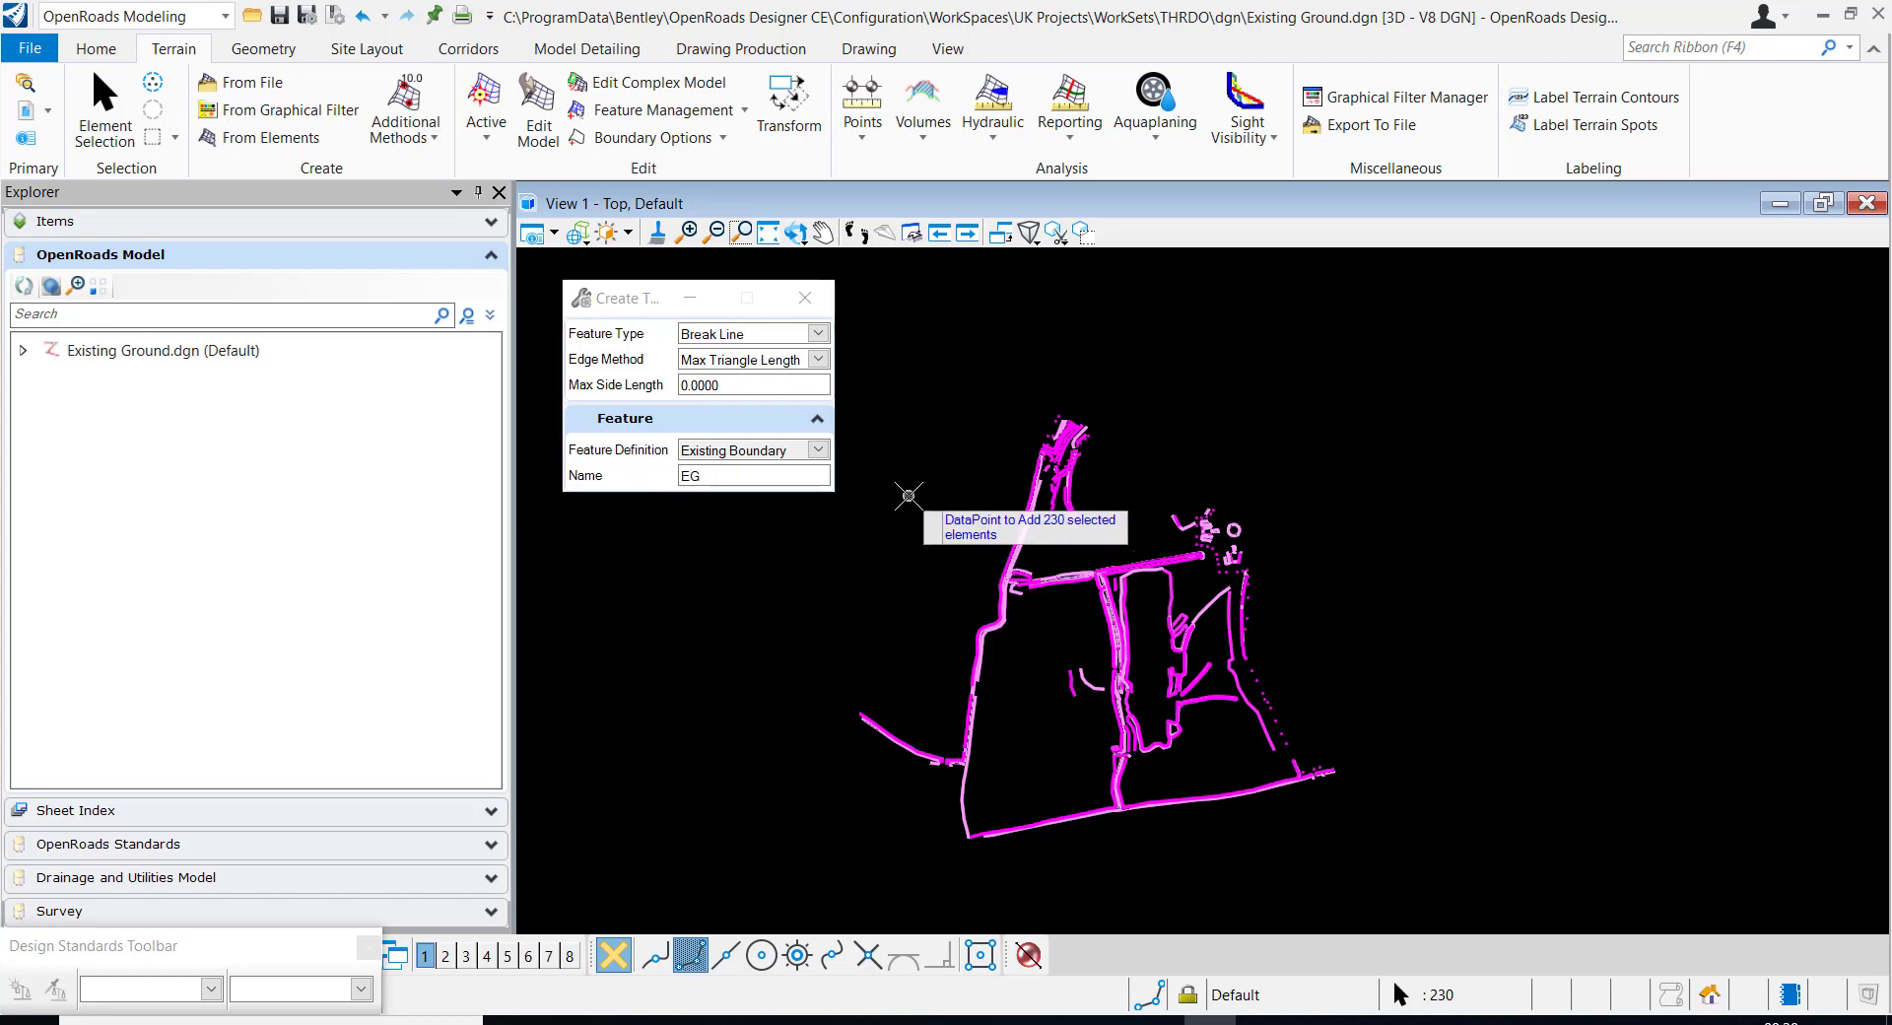
# Add the selected elements and accept Break Line, Max Triangle Length and a maximum side length of 0 to create the terrain
pyautogui.click(972, 313)
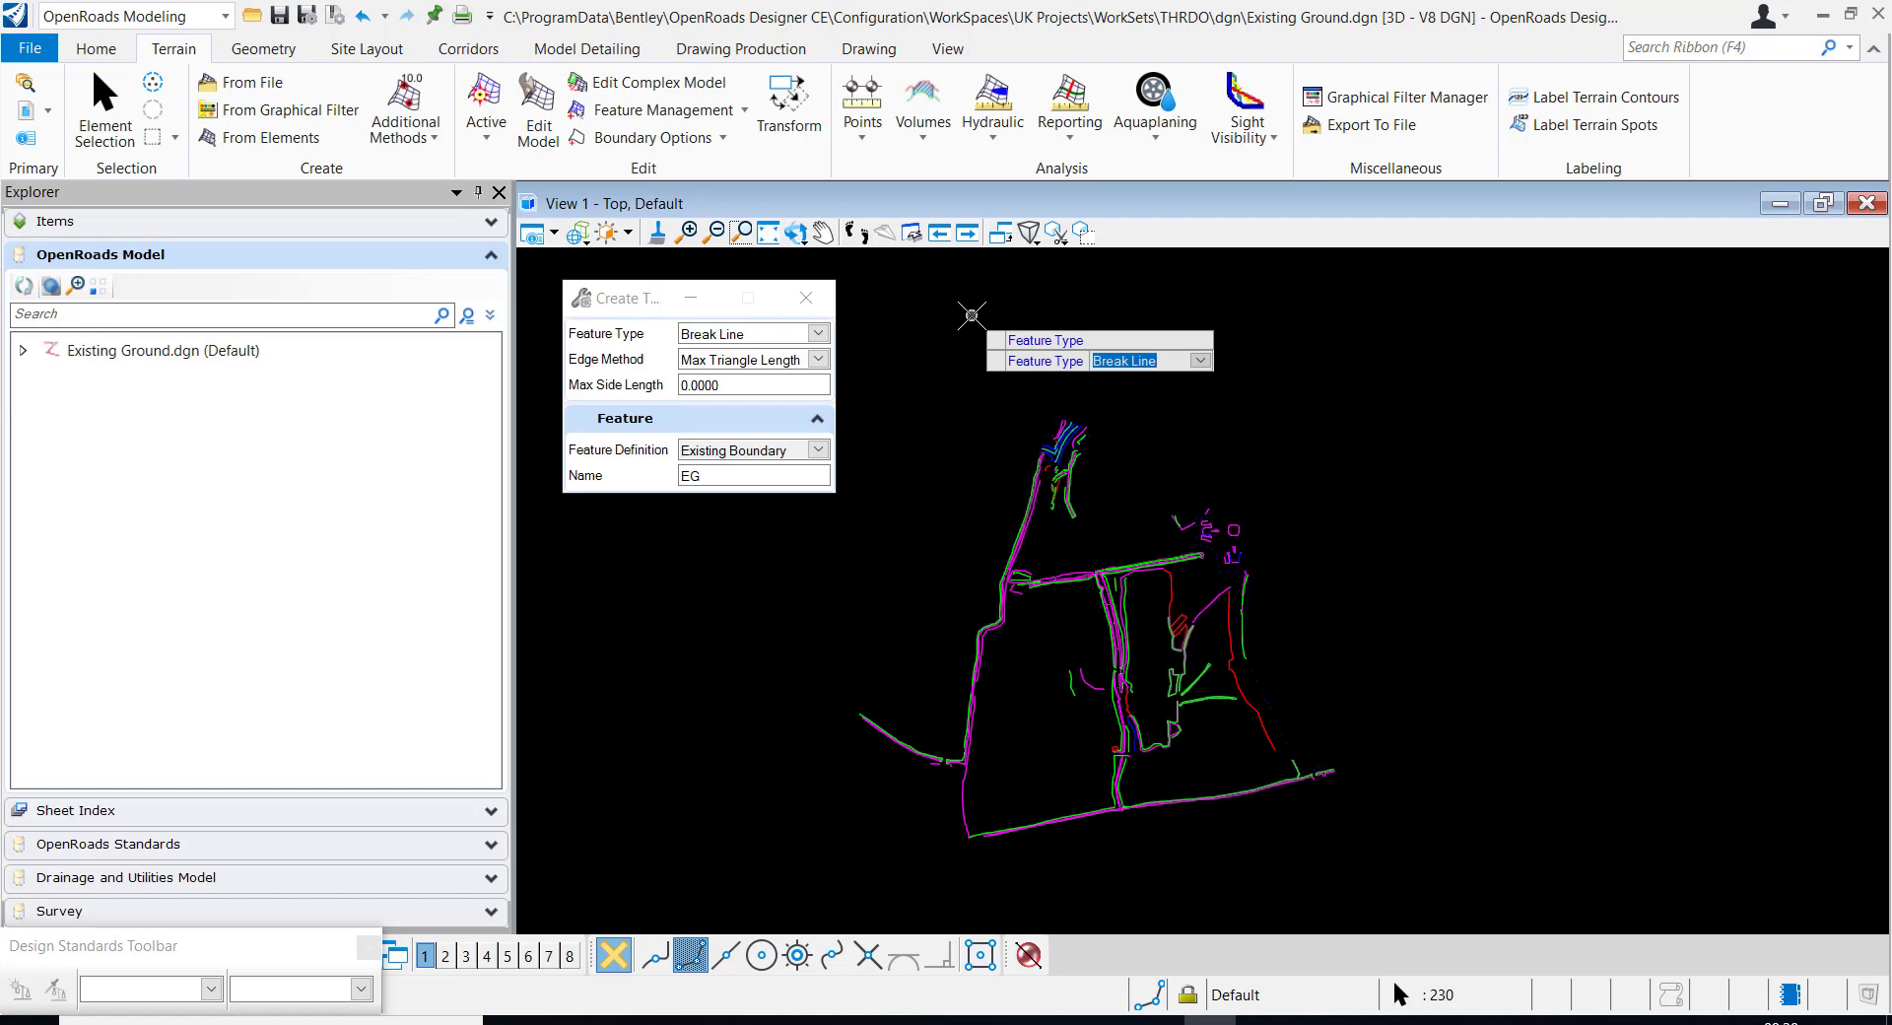
pyautogui.click(972, 313)
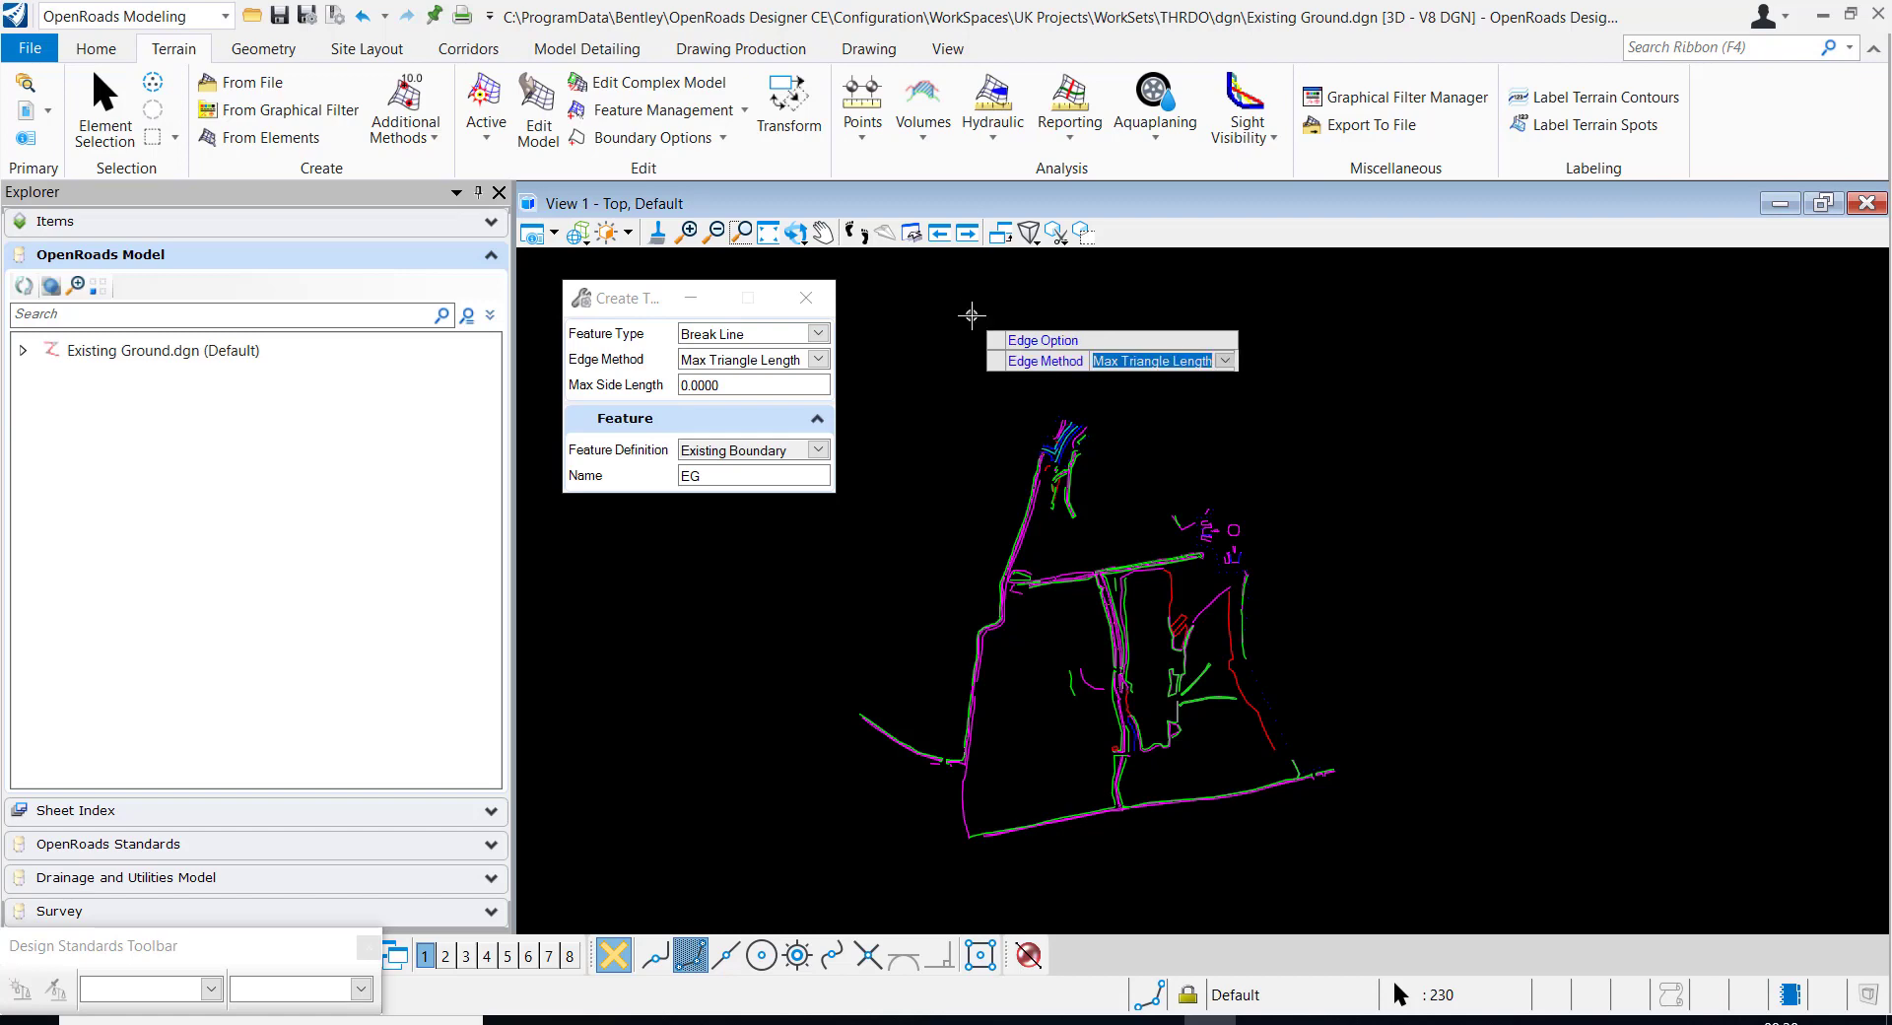
pyautogui.click(971, 314)
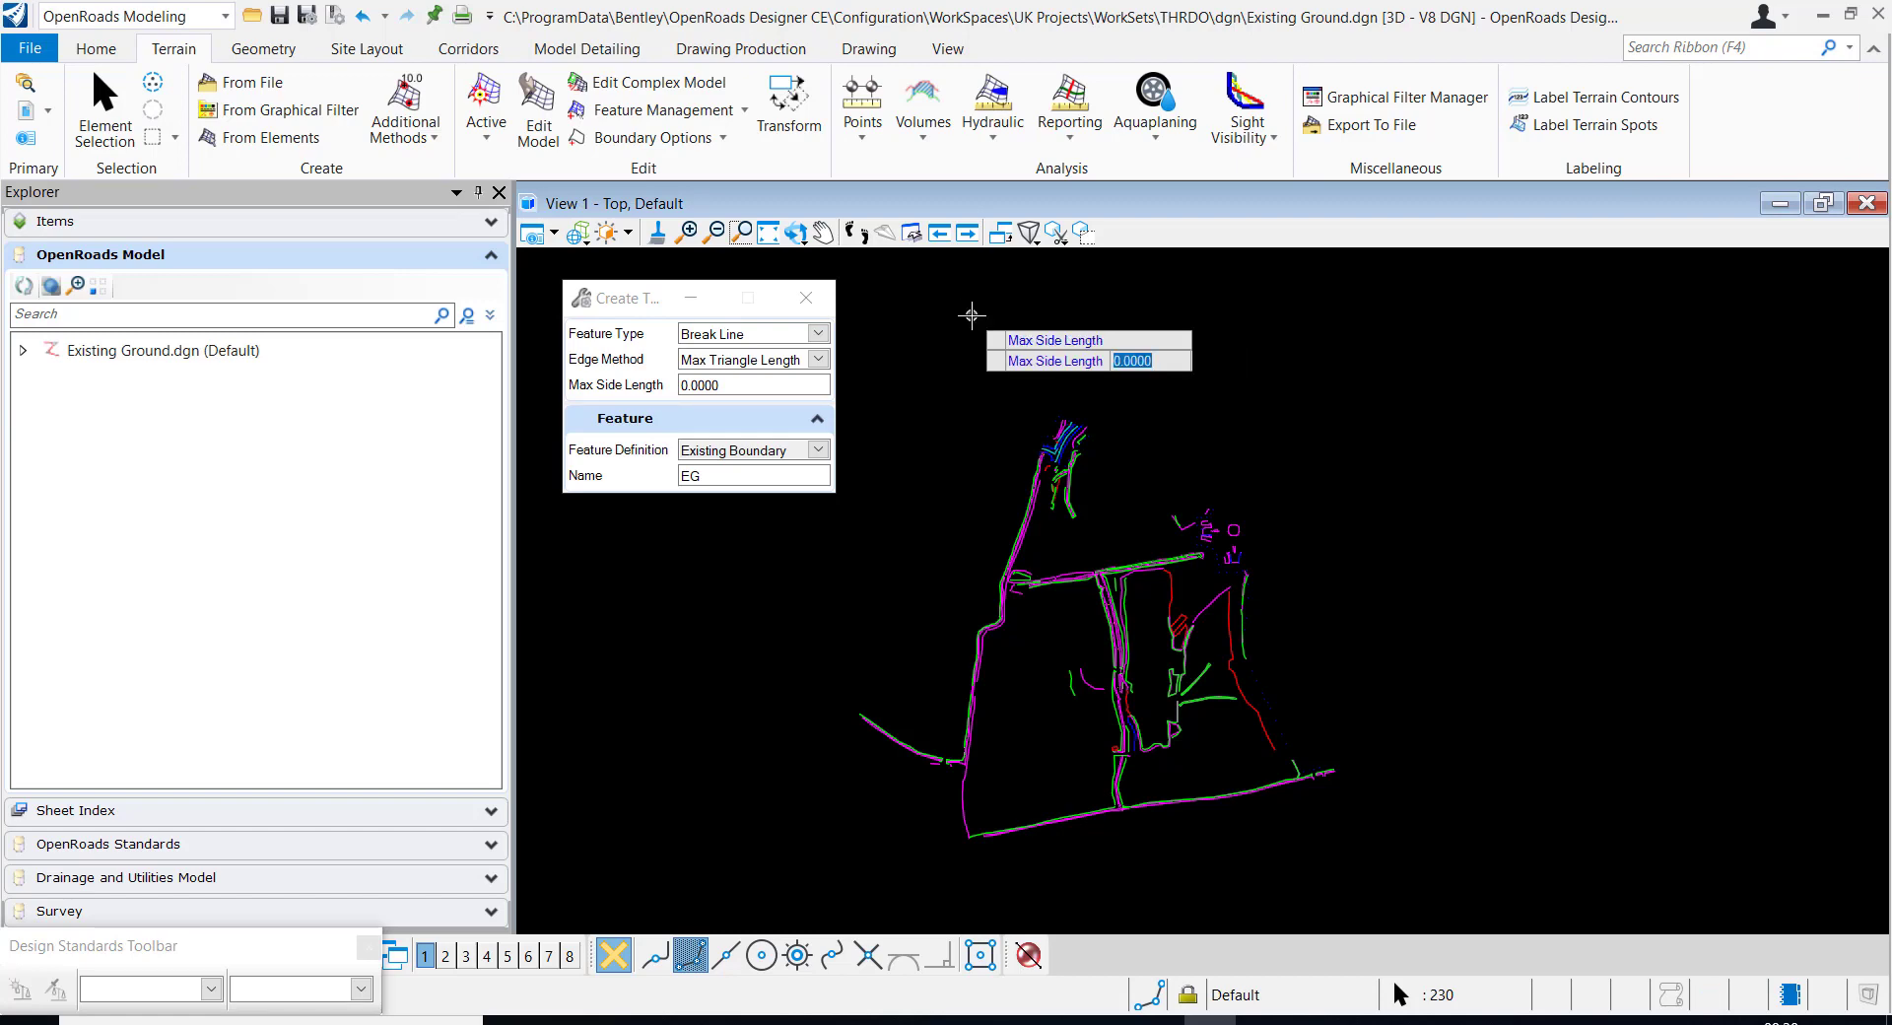
pyautogui.click(971, 313)
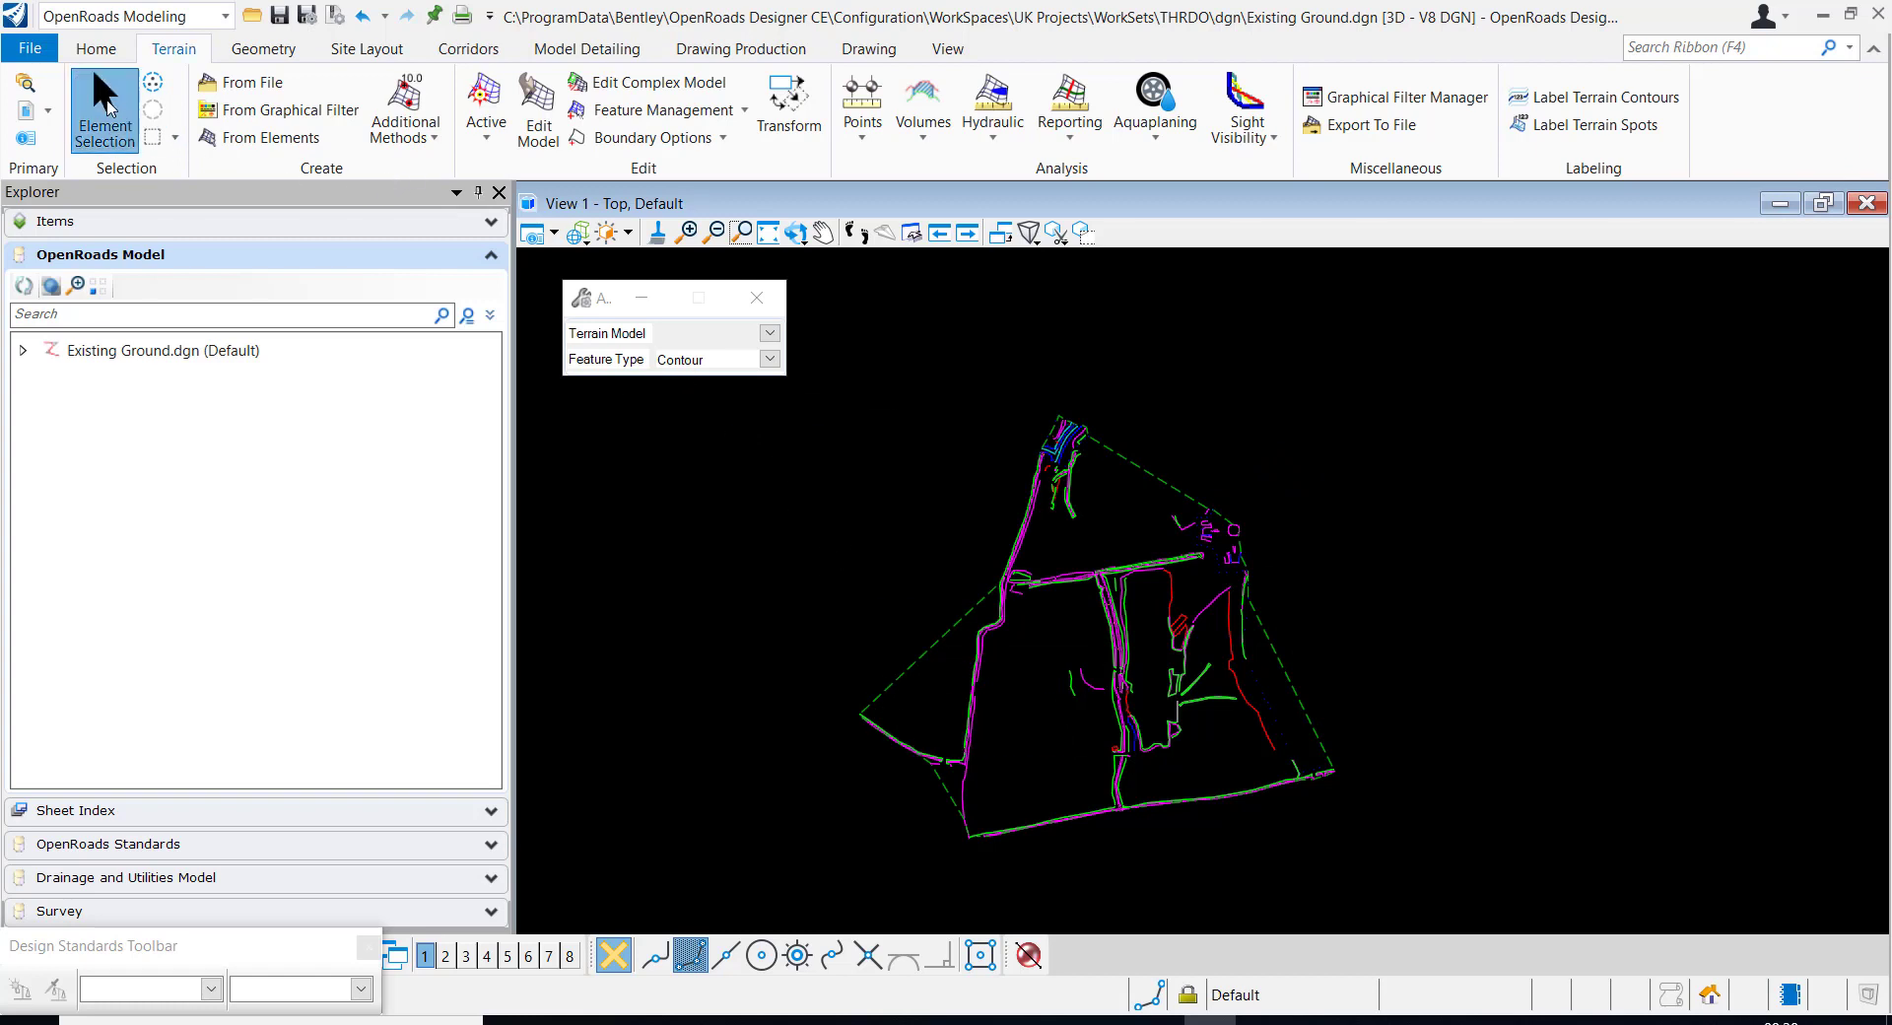
# Turn the LEVEL_SPOT level back on in View 1
pyautogui.click(104, 111)
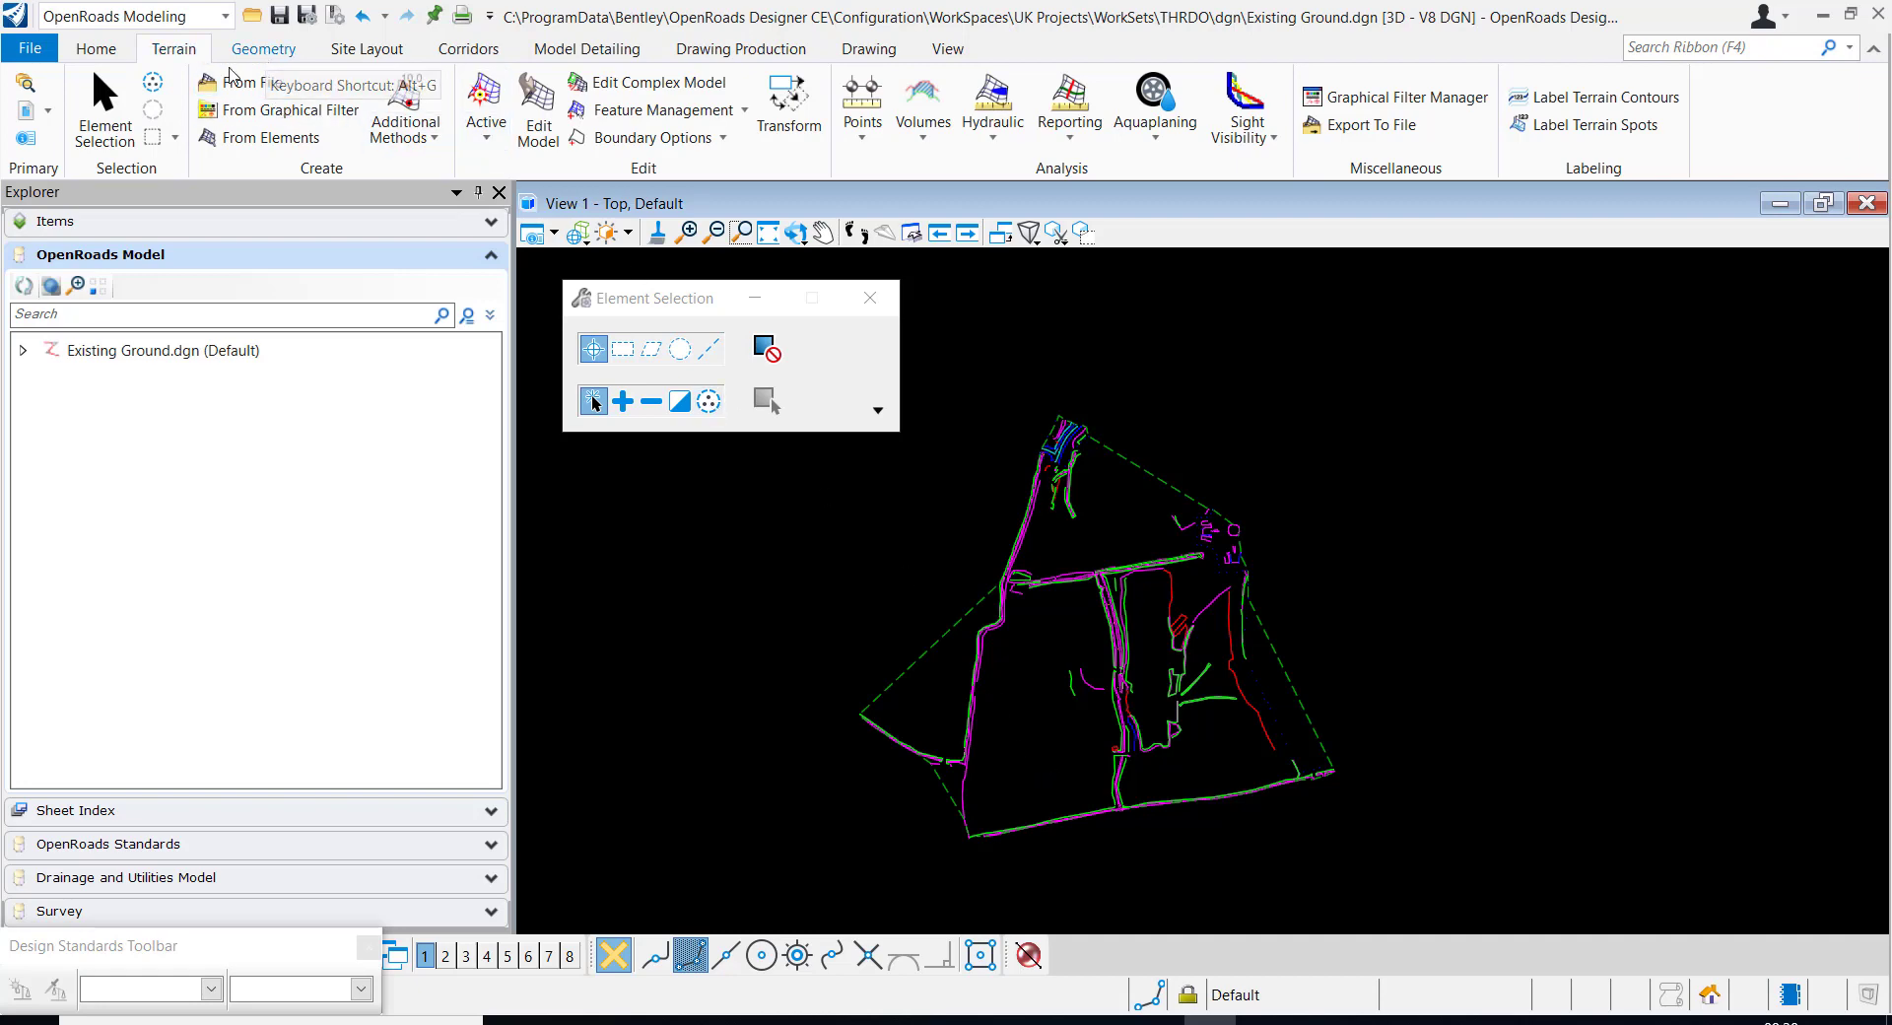
pyautogui.click(110, 56)
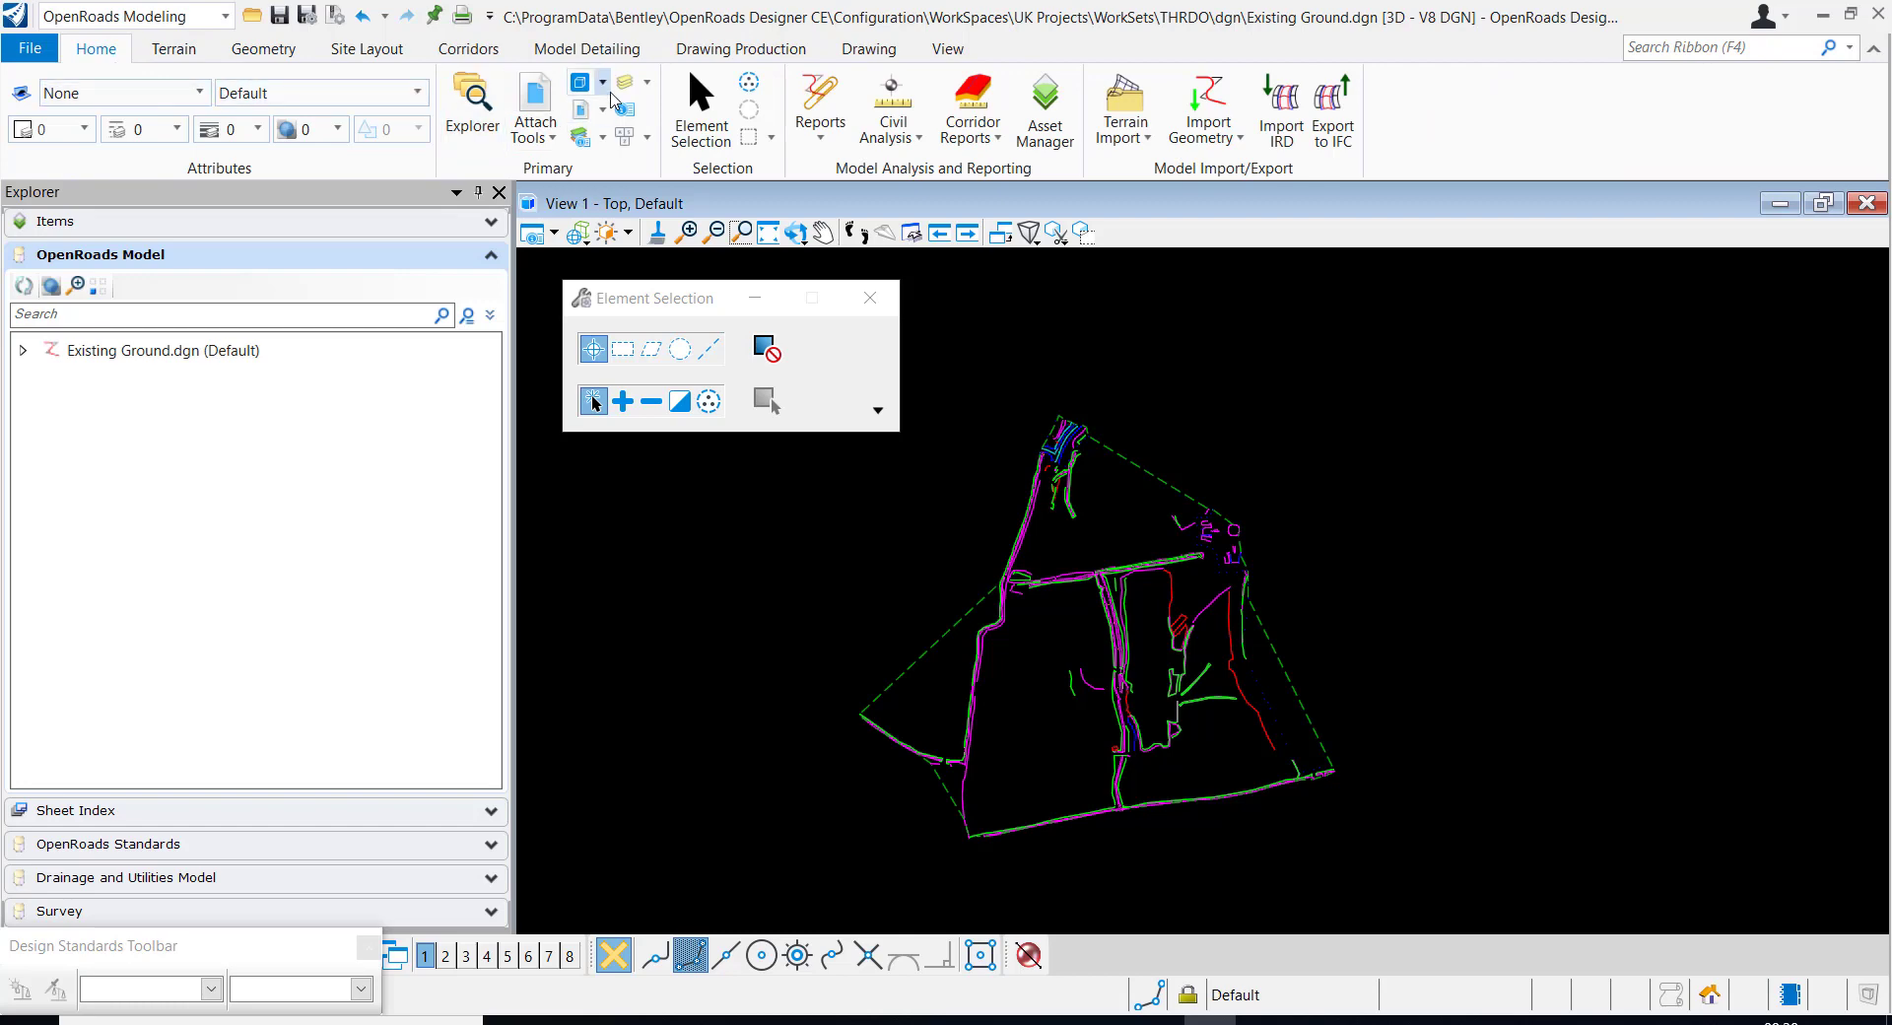
pyautogui.click(624, 83)
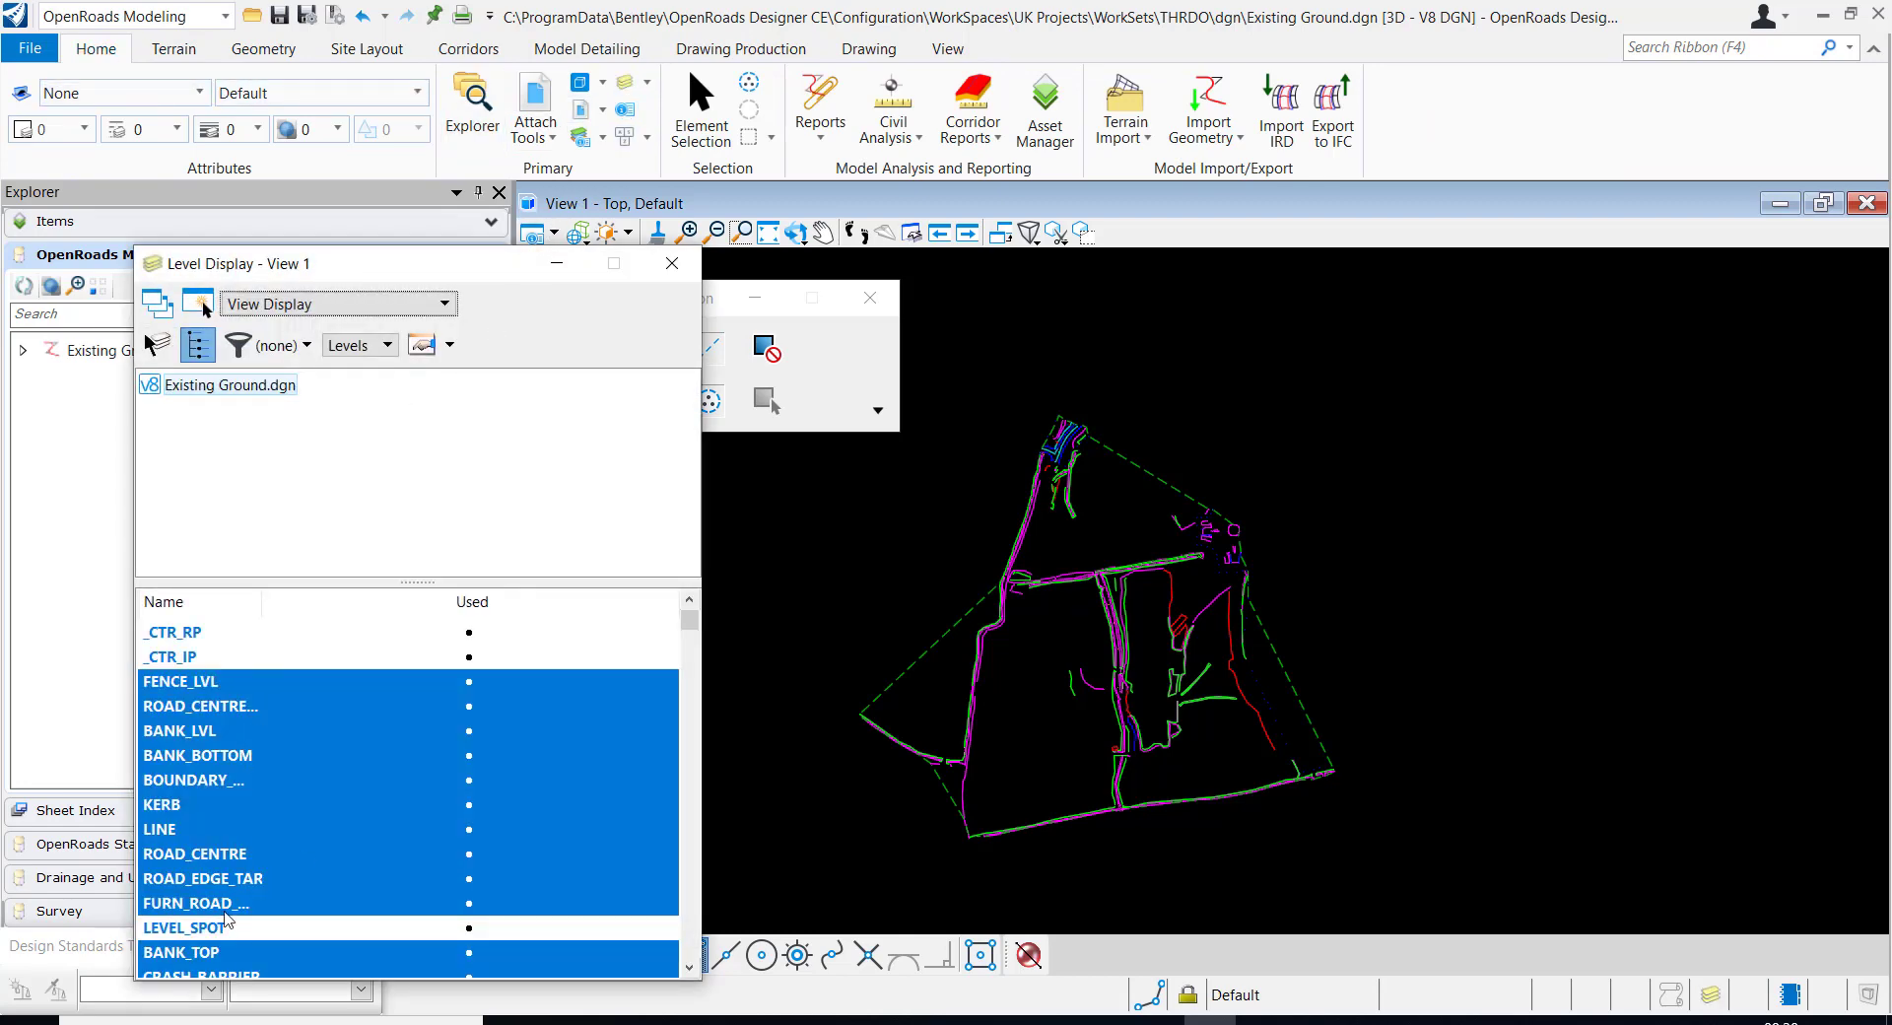
pyautogui.click(217, 931)
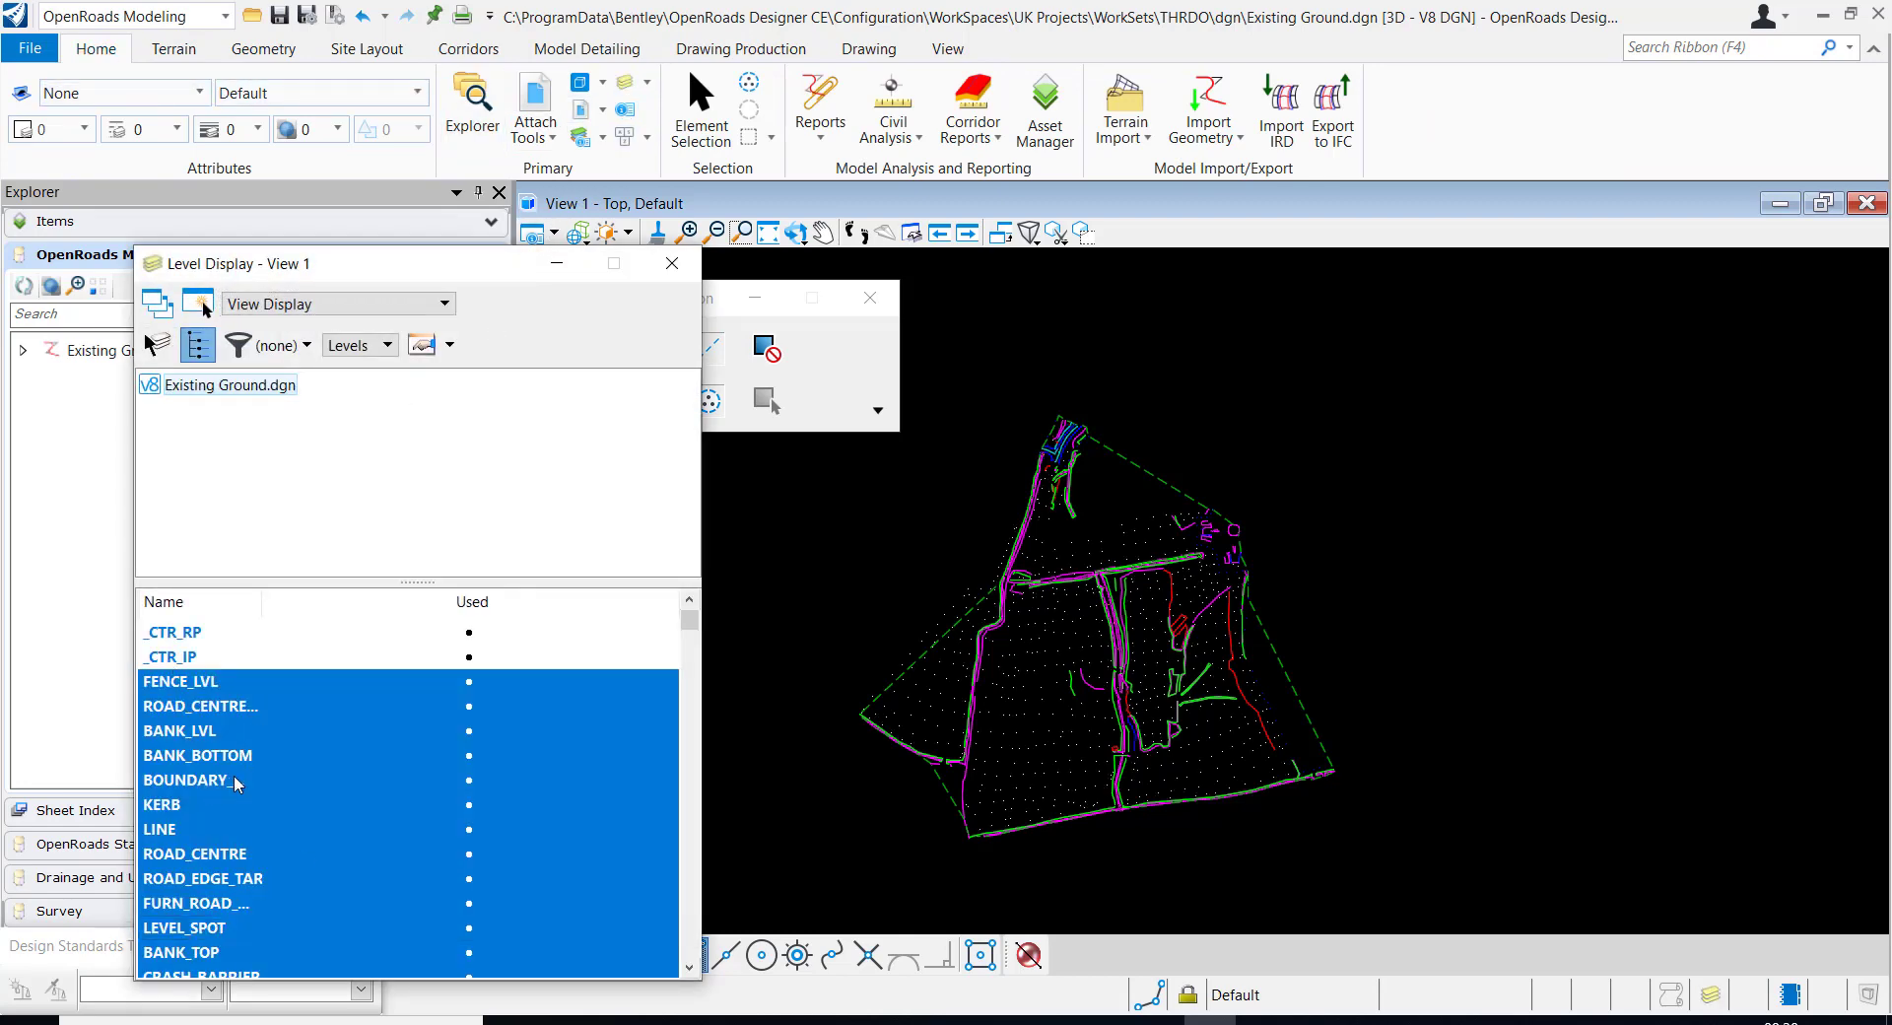
pyautogui.scroll(-6, 234, 784)
pyautogui.scroll(6, 235, 742)
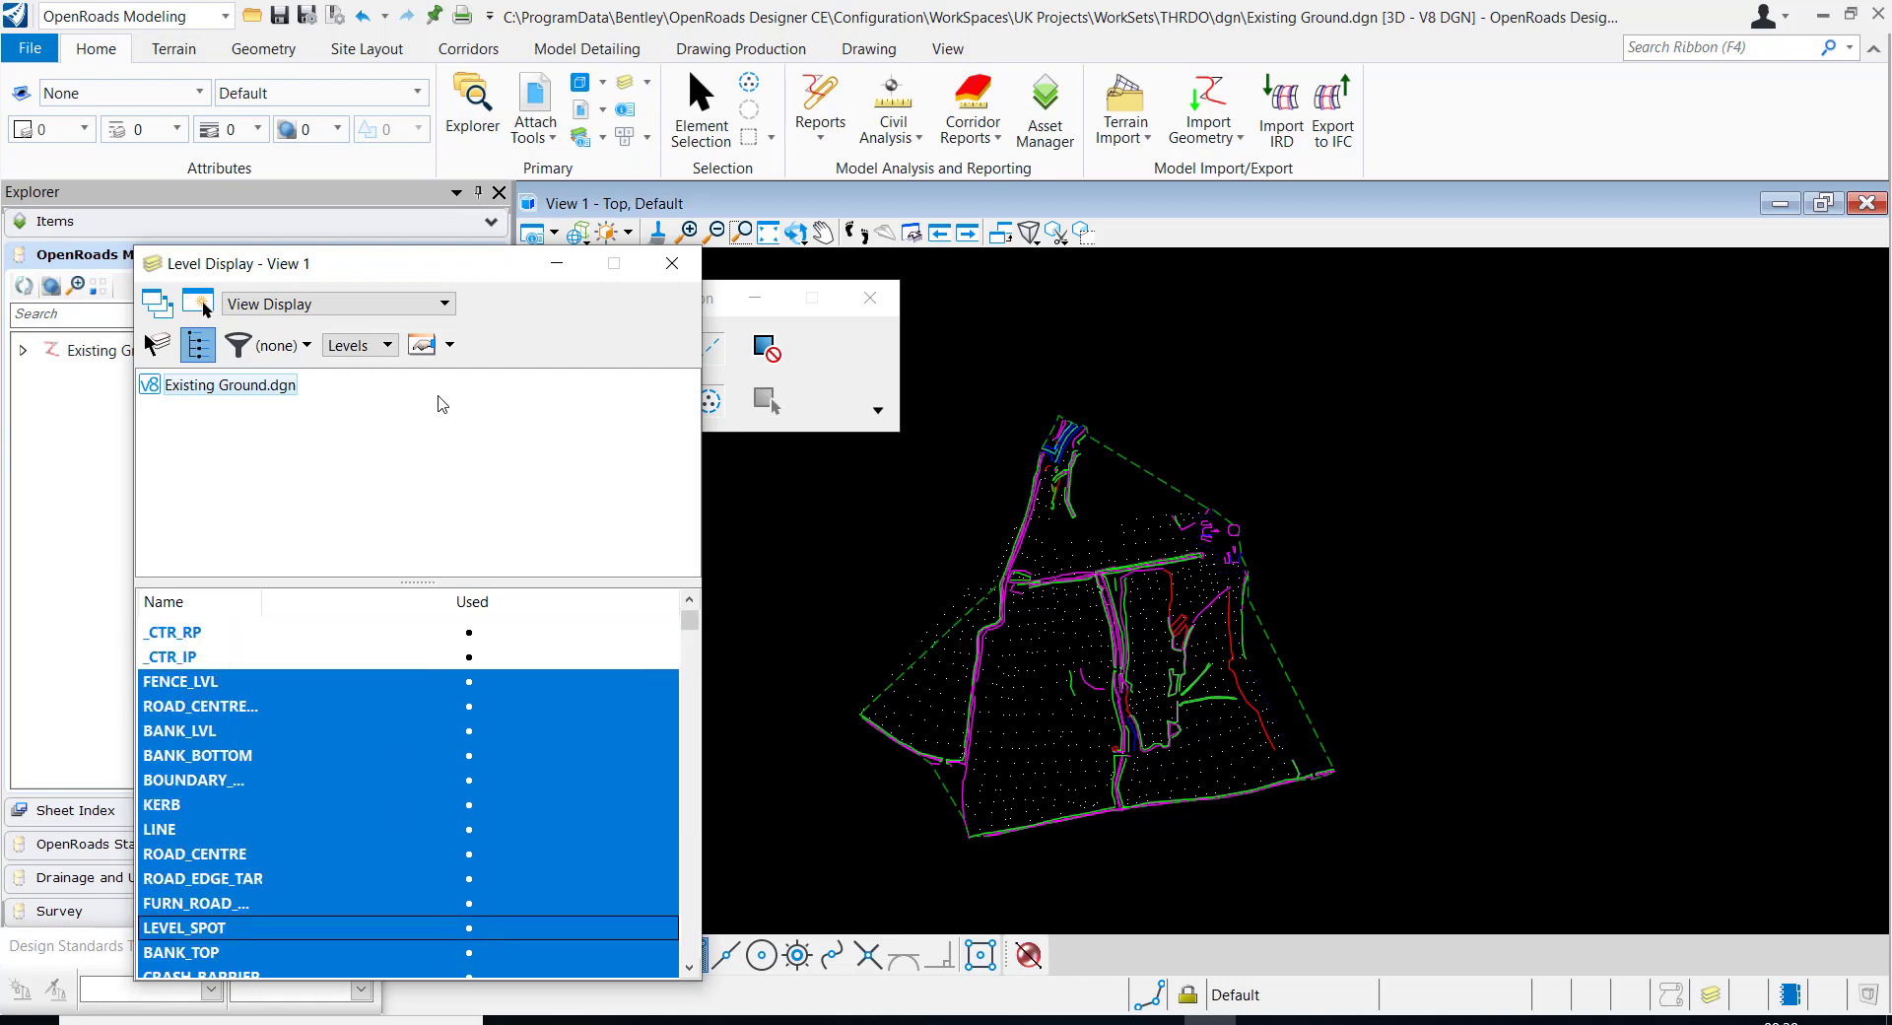
# Select all the survey spot elements by choosing the LEVEL_SPOT level in the expanded Element Selection settings
pyautogui.moveTo(431, 265); pyautogui.dragTo(378, 217)
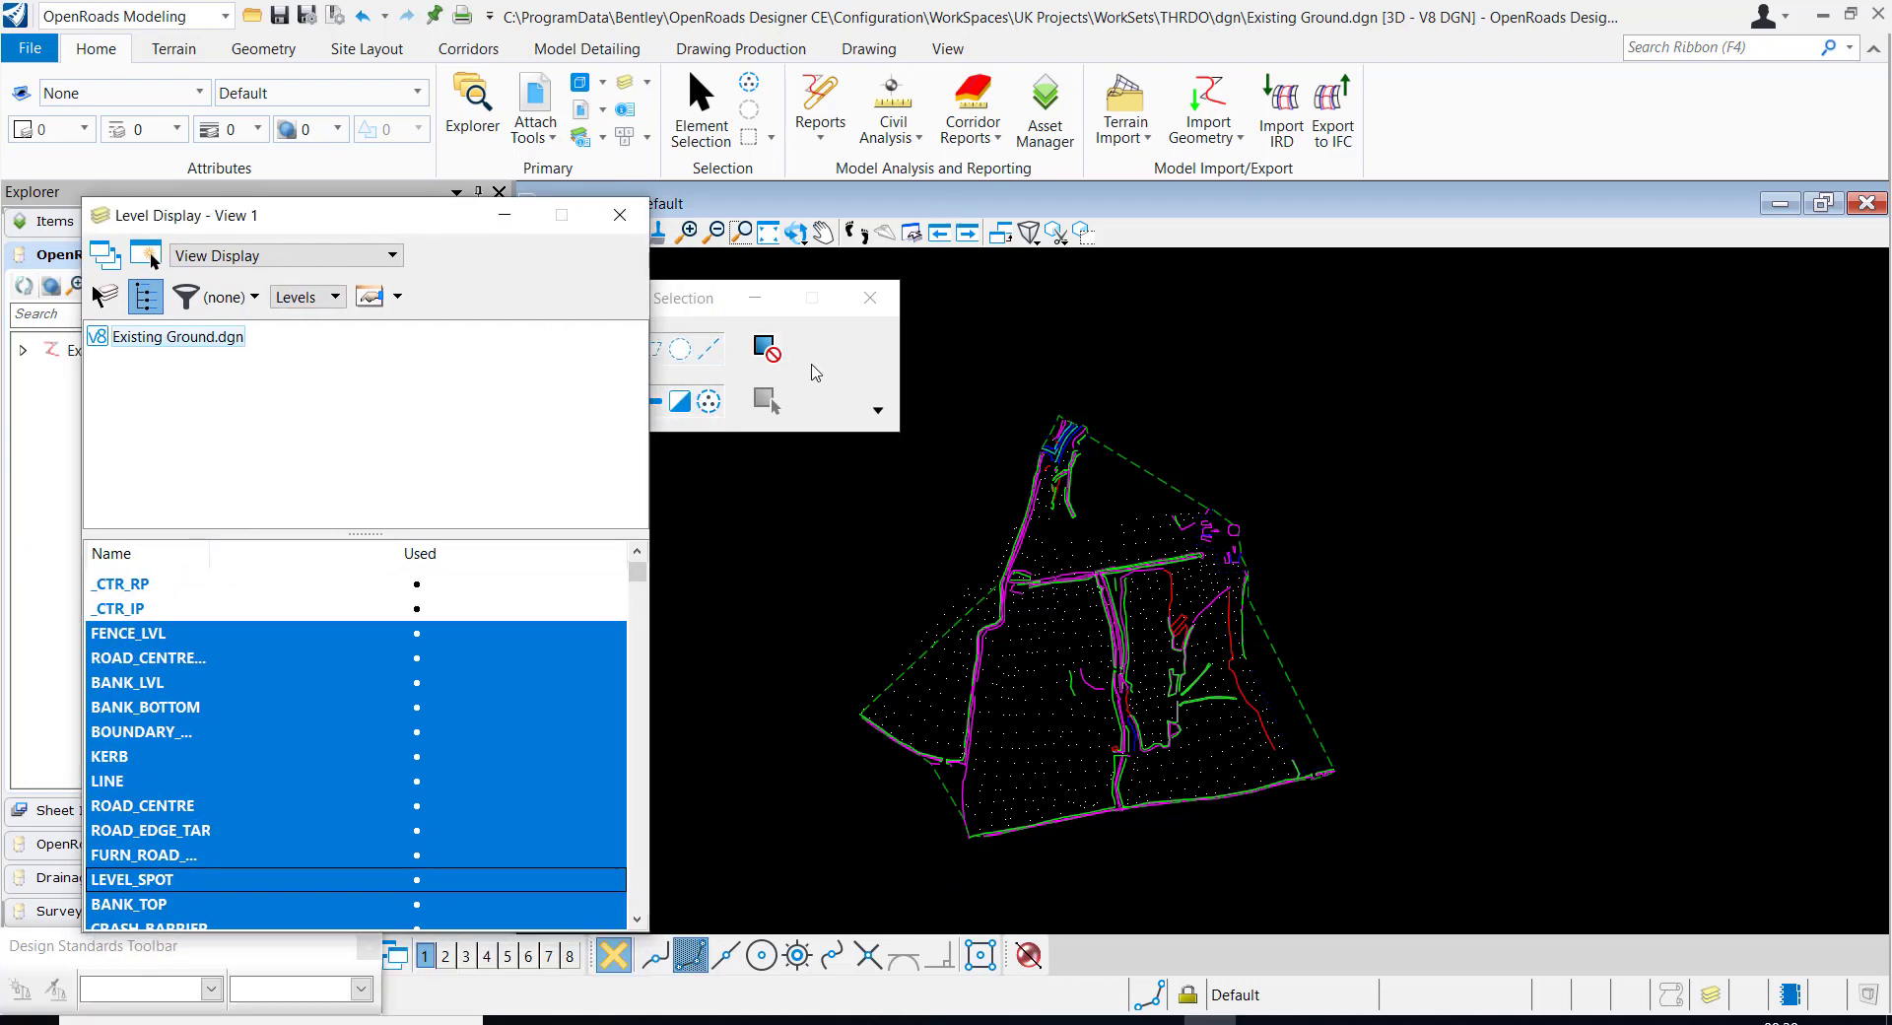
pyautogui.click(871, 425)
pyautogui.click(878, 412)
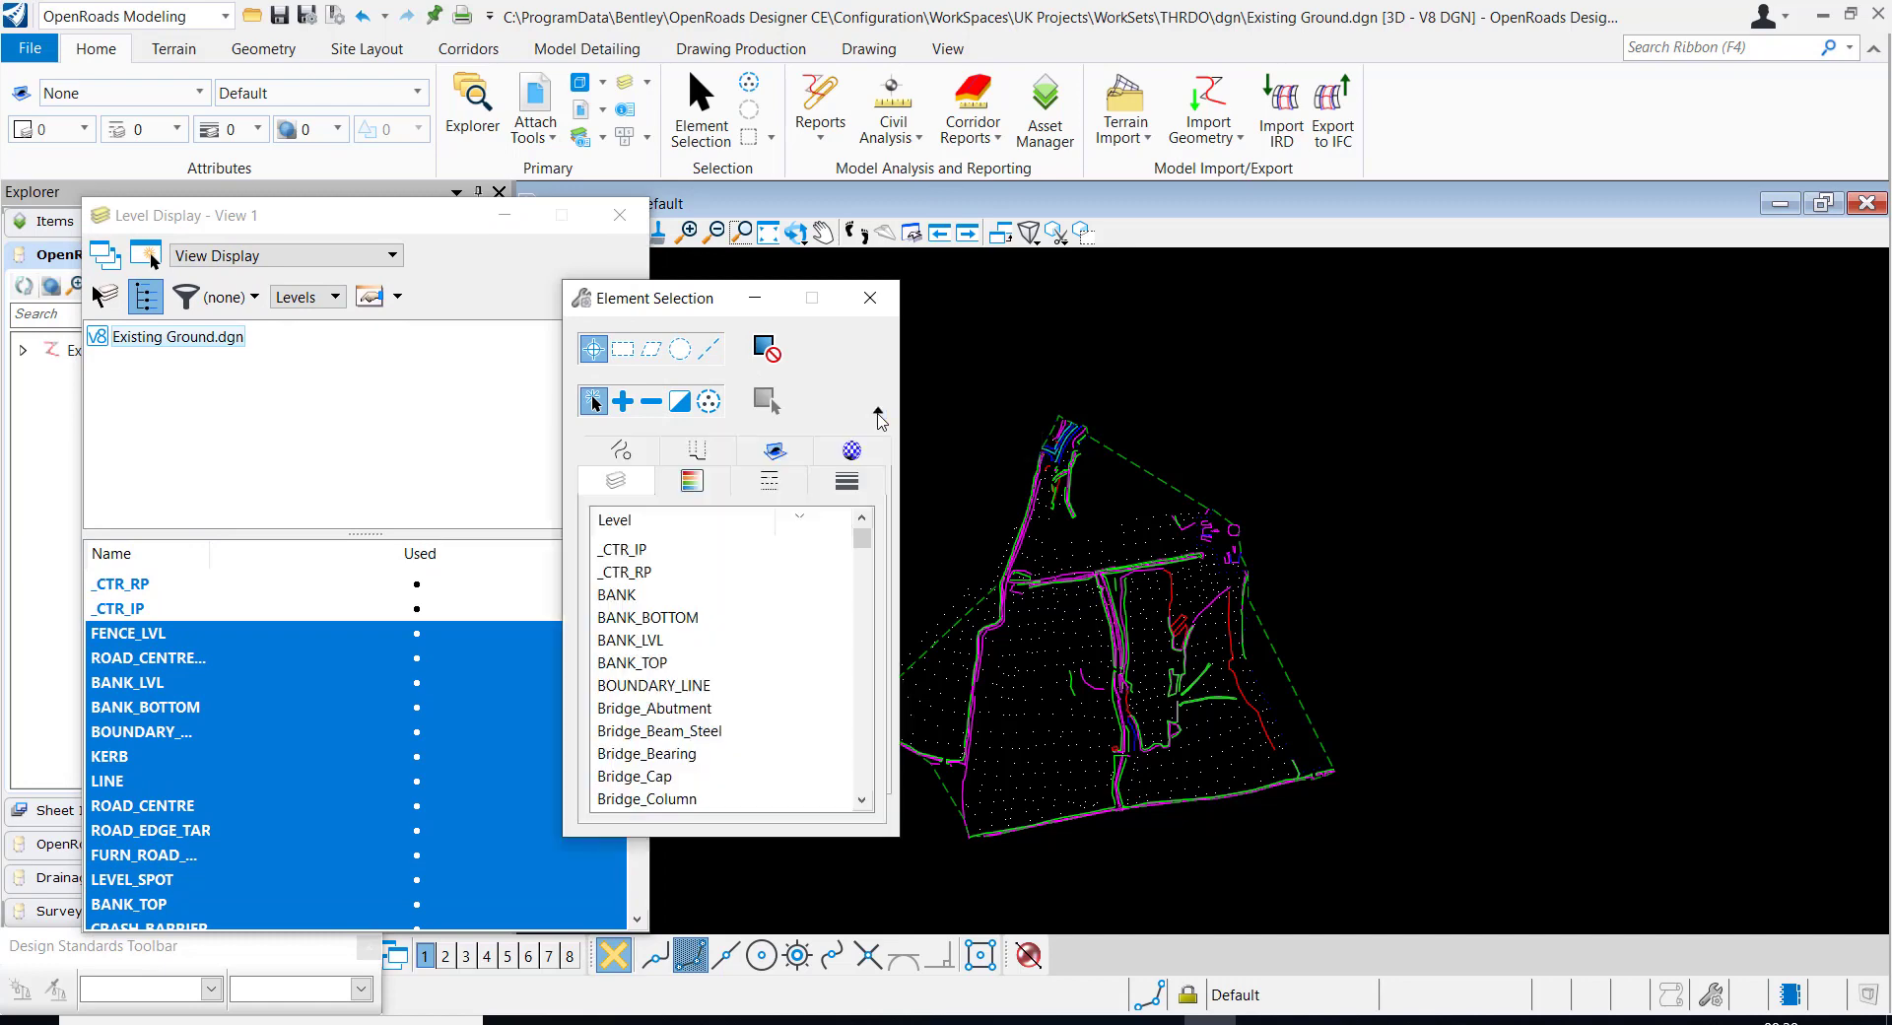
pyautogui.scroll(-3, 693, 683)
pyautogui.scroll(-15, 693, 683)
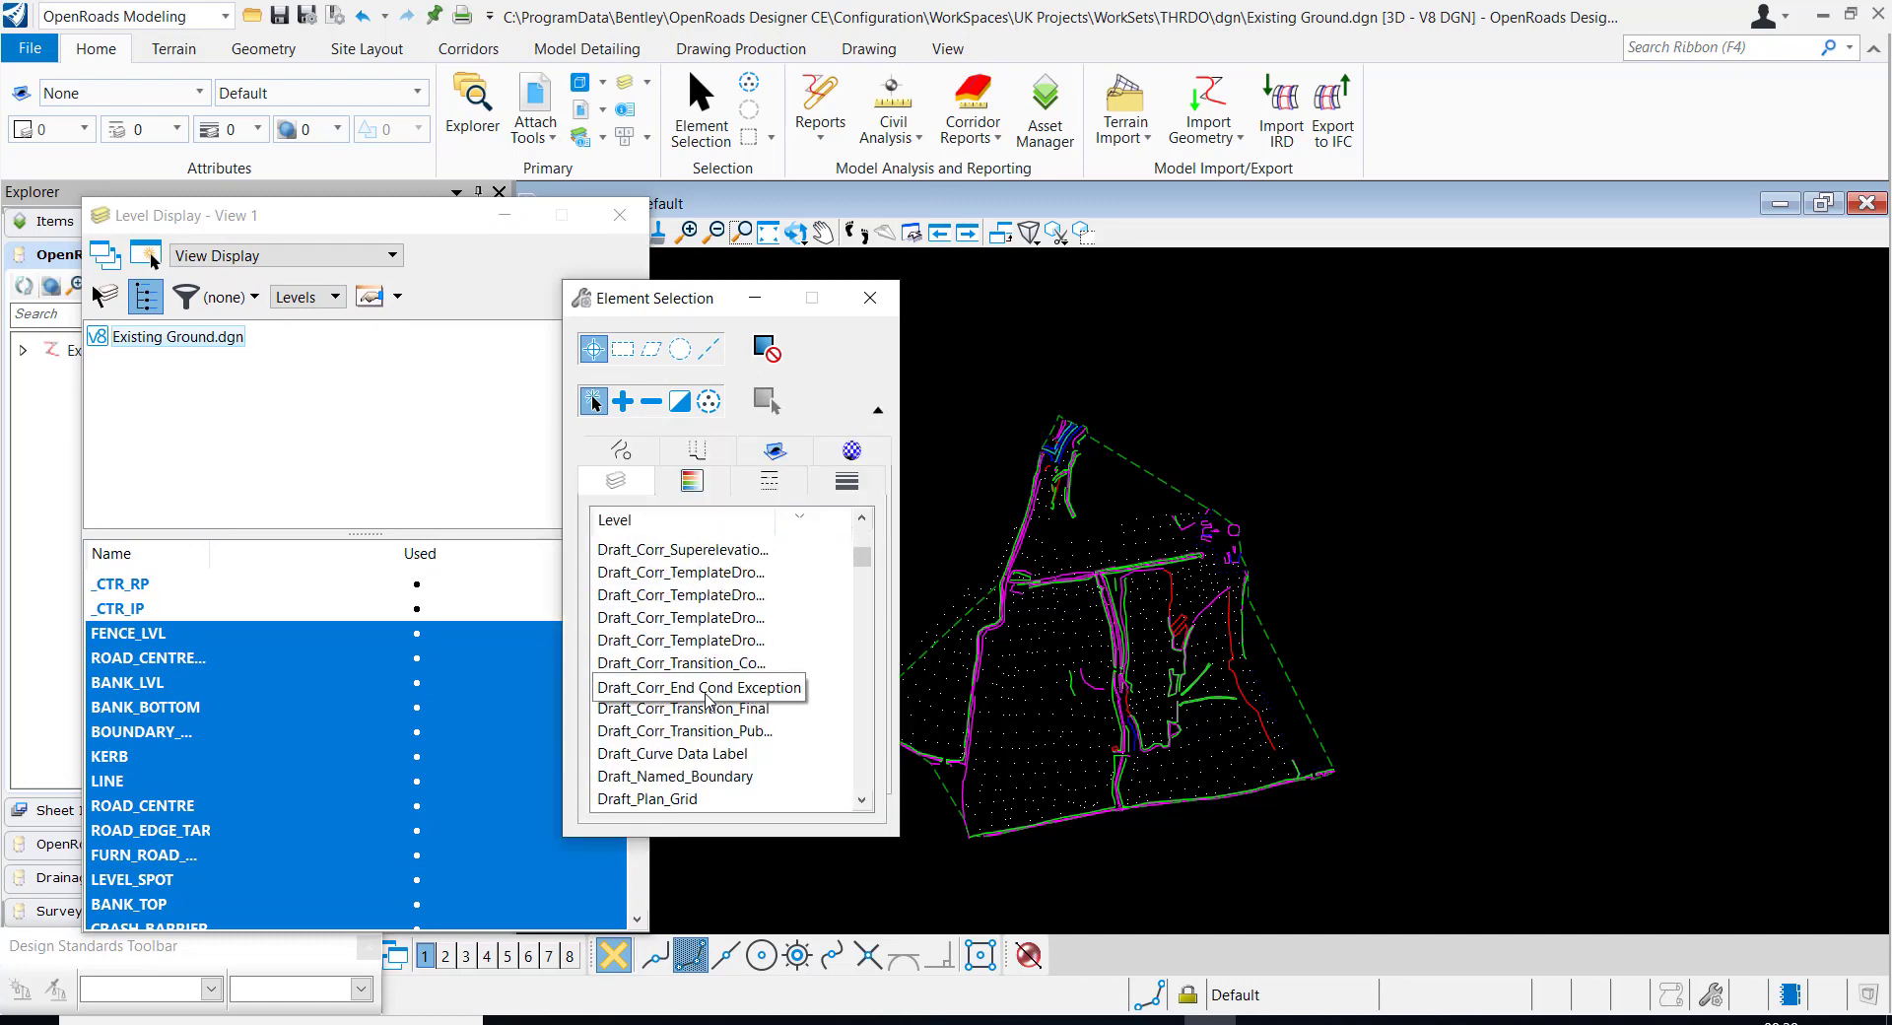
pyautogui.scroll(-15, 713, 709)
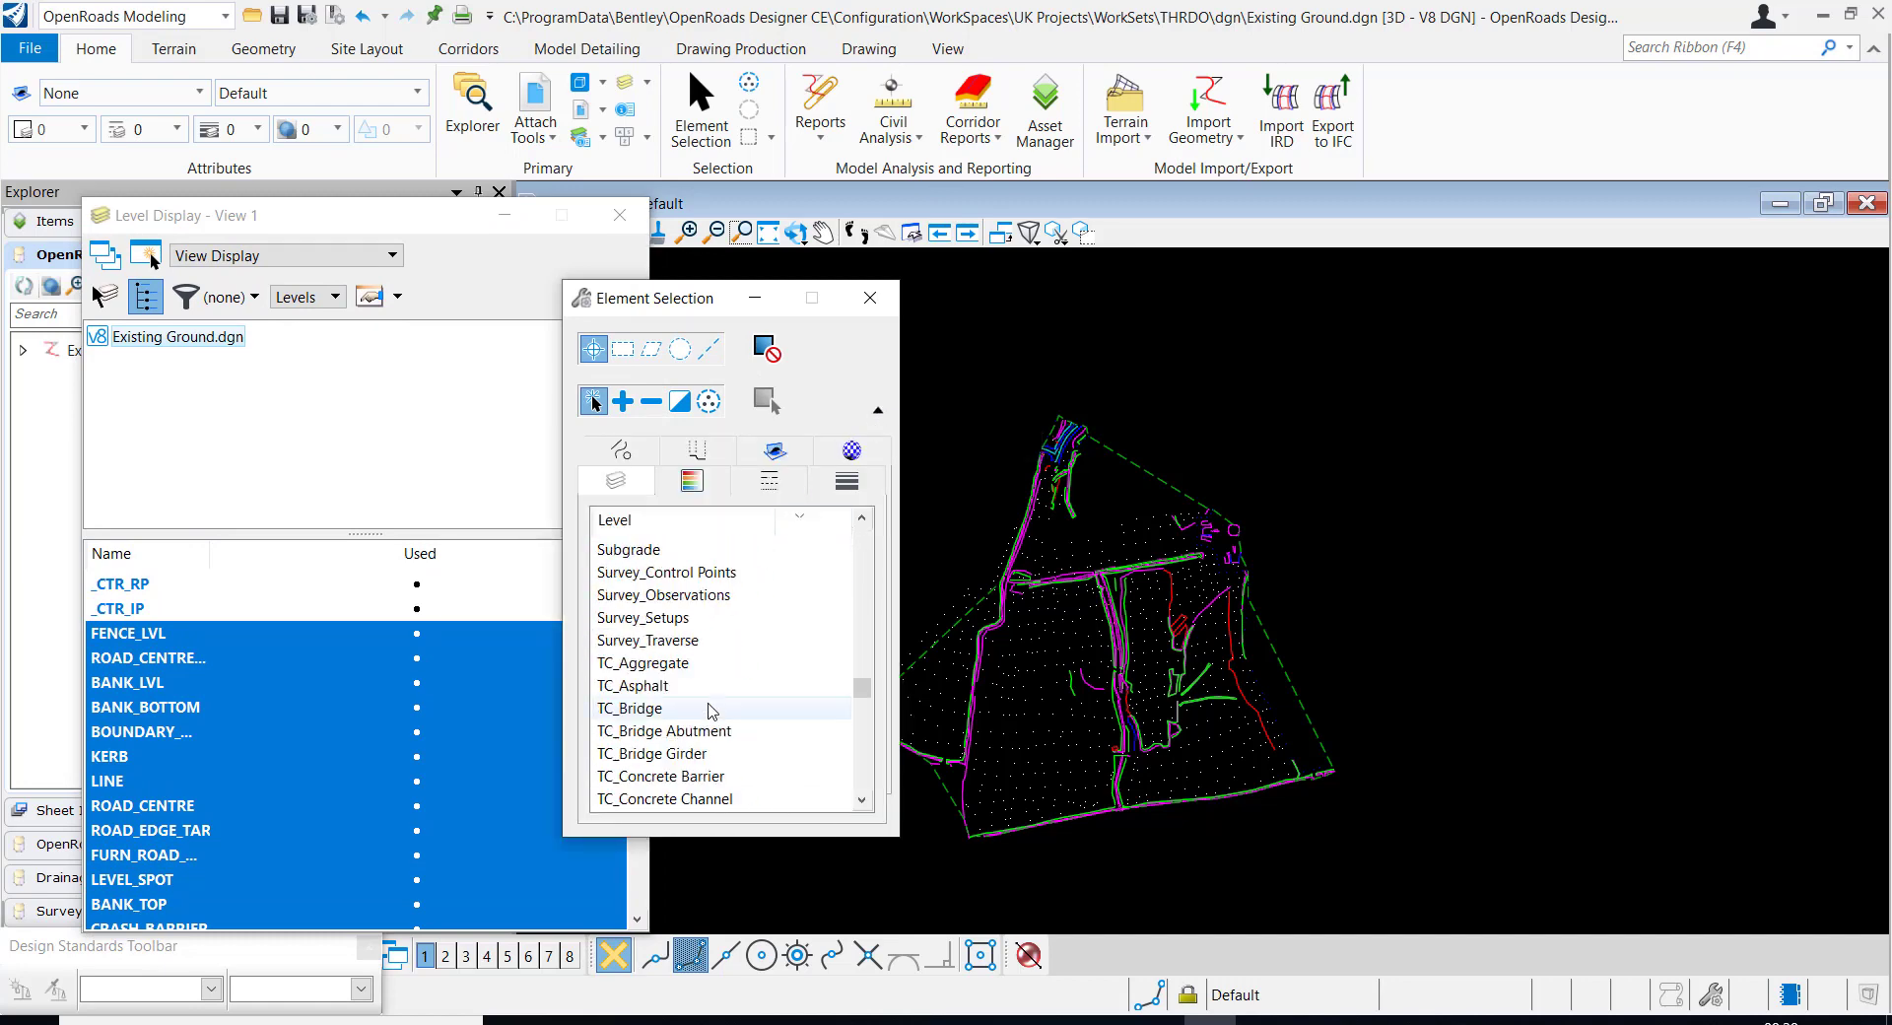
pyautogui.scroll(4, 714, 709)
pyautogui.scroll(-3, 343, 726)
pyautogui.scroll(1, 185, 795)
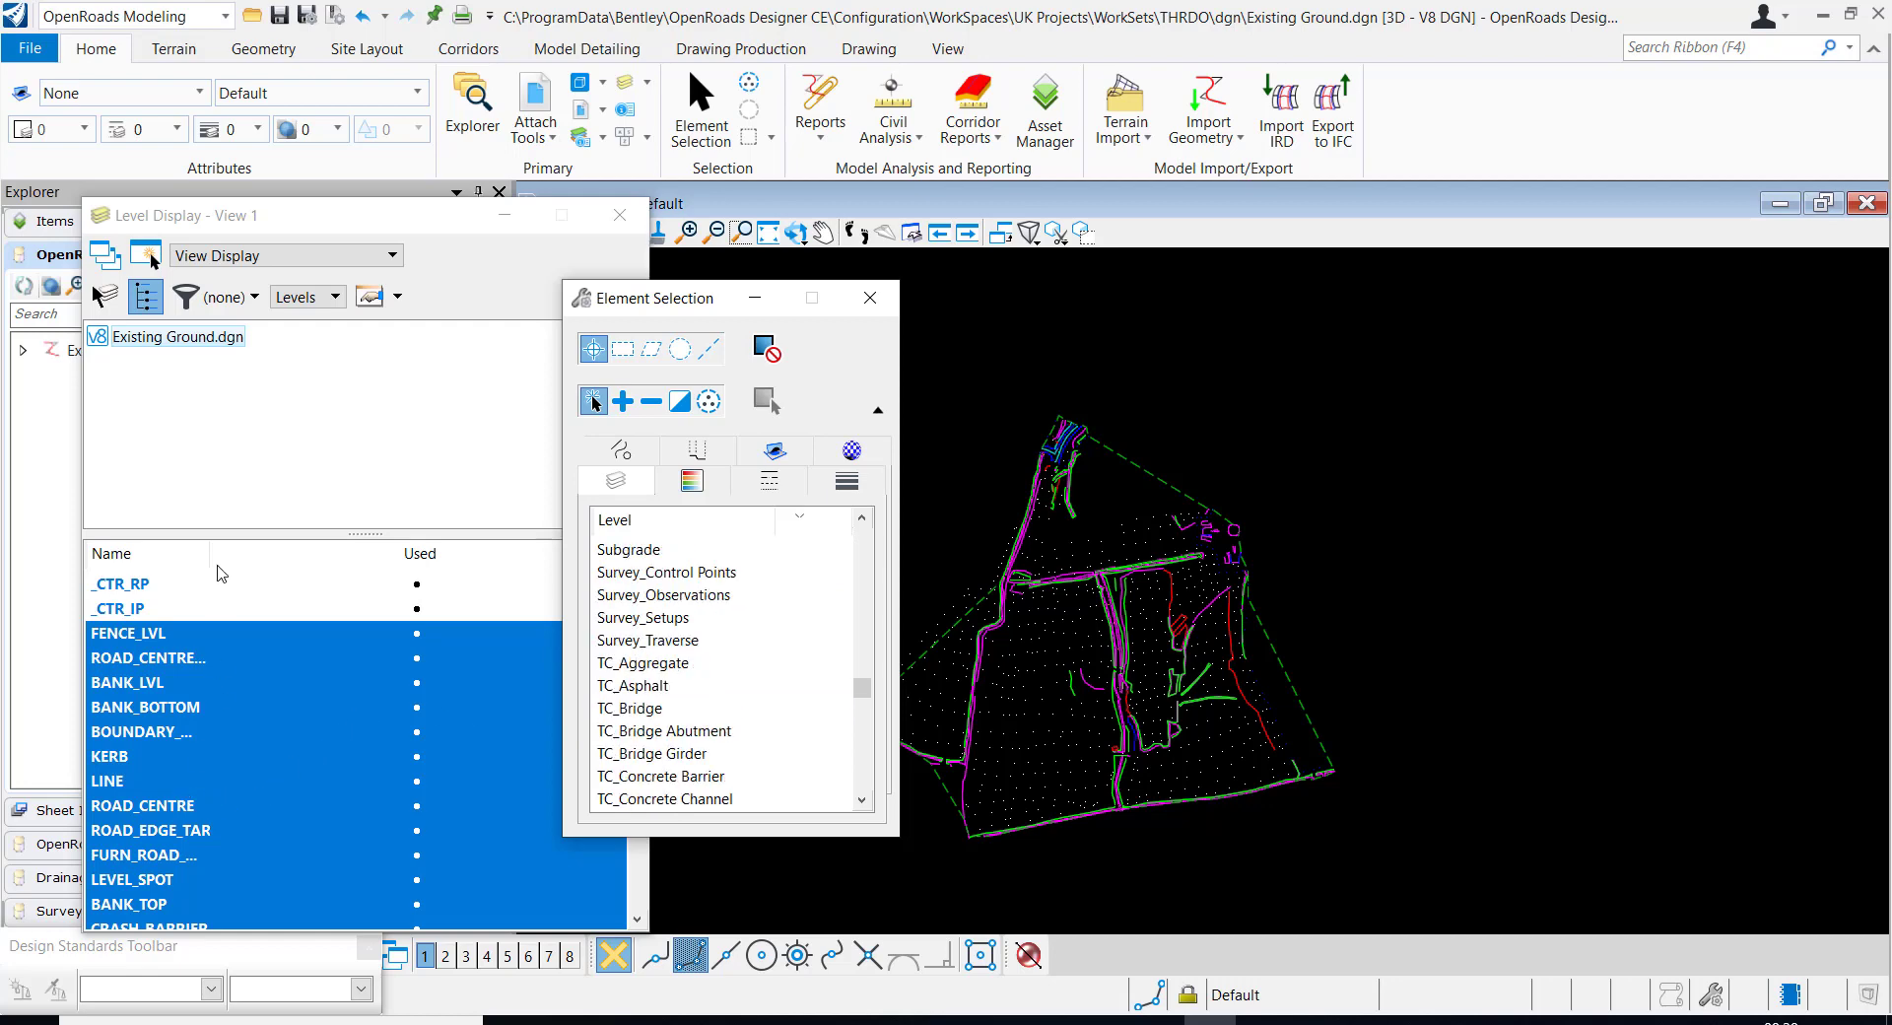
pyautogui.click(296, 219)
pyautogui.scroll(-4, 187, 709)
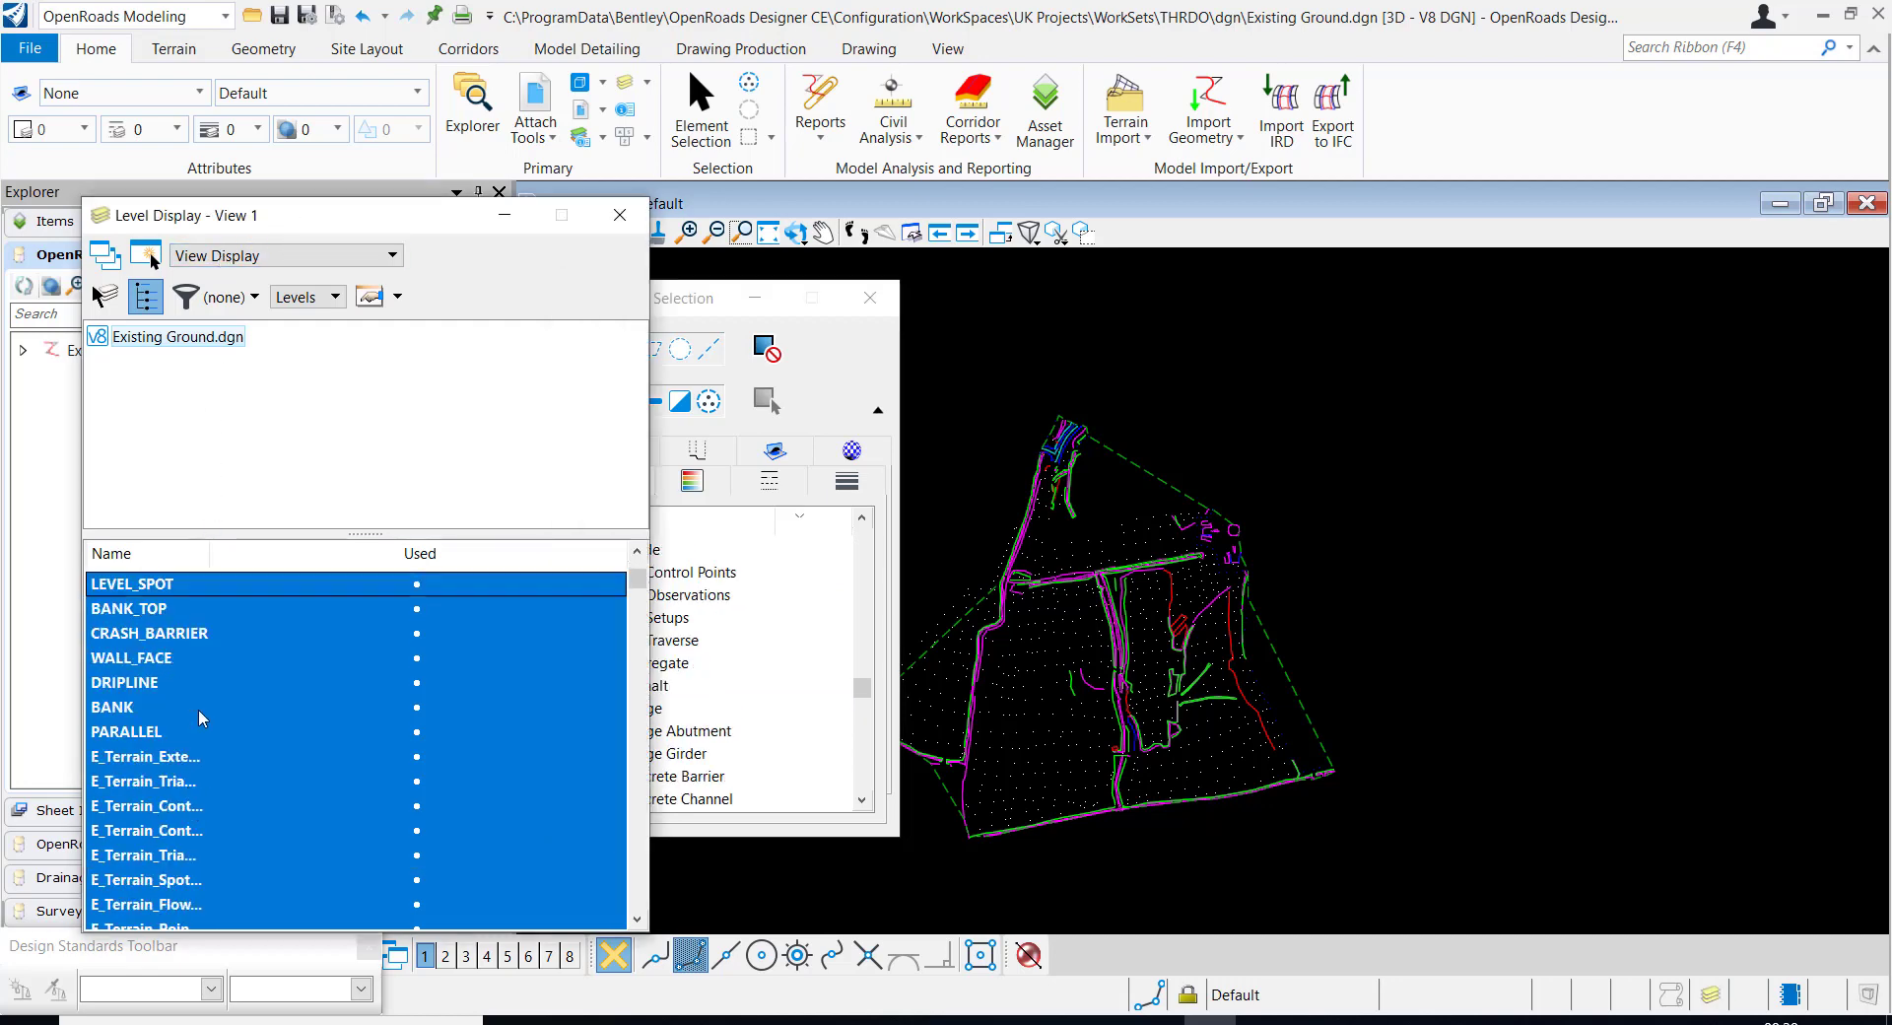
pyautogui.scroll(2, 150, 767)
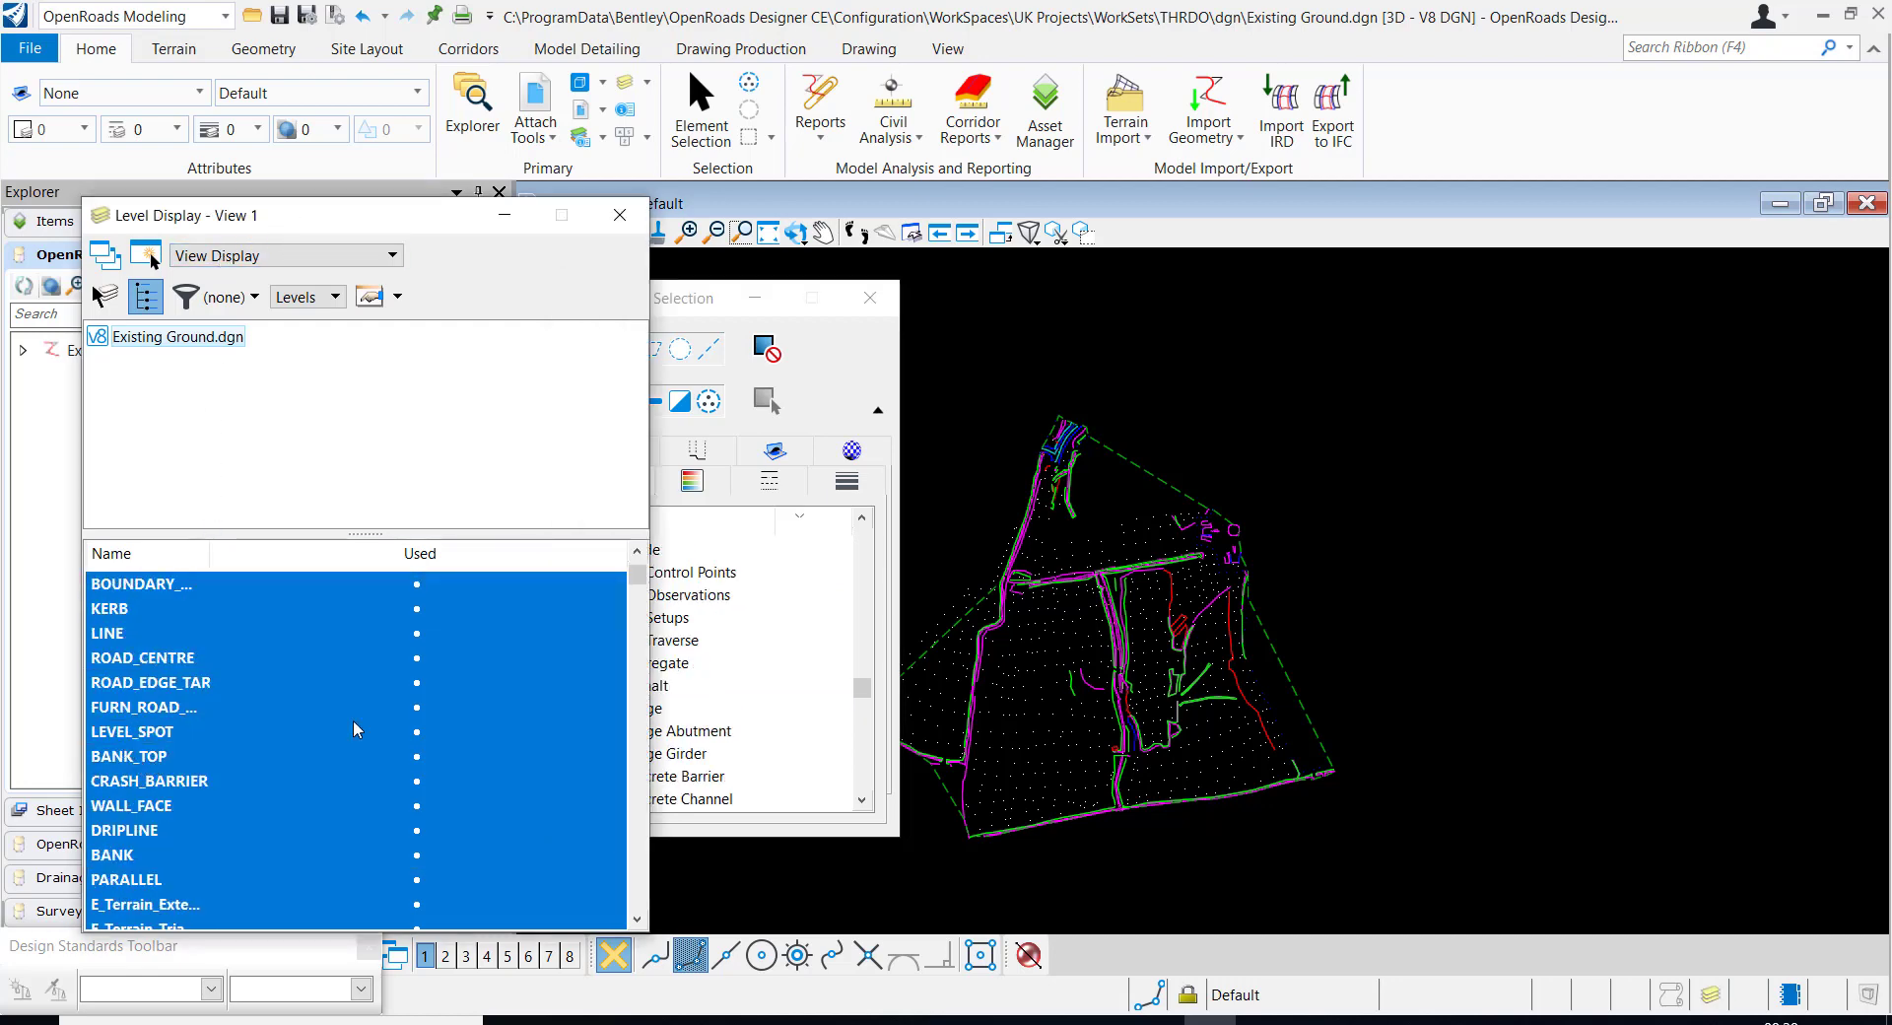
pyautogui.click(692, 701)
pyautogui.scroll(4, 692, 702)
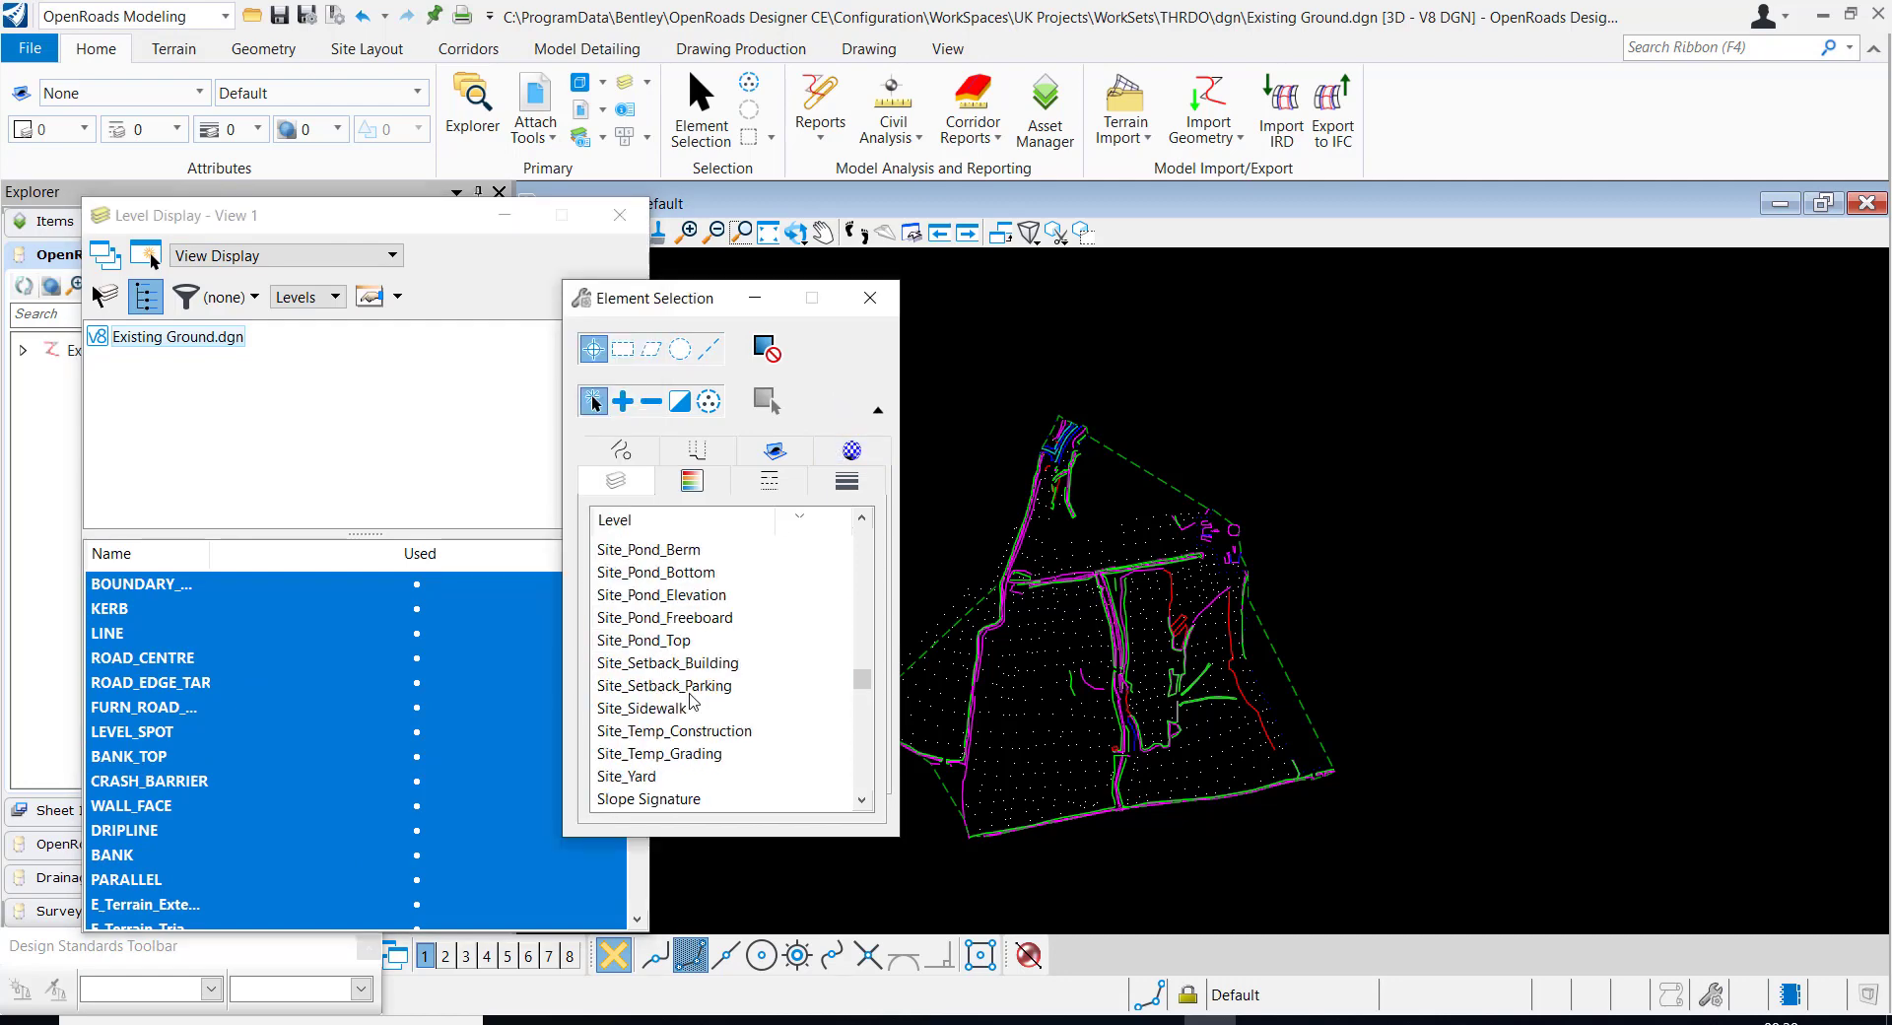
pyautogui.scroll(15, 693, 701)
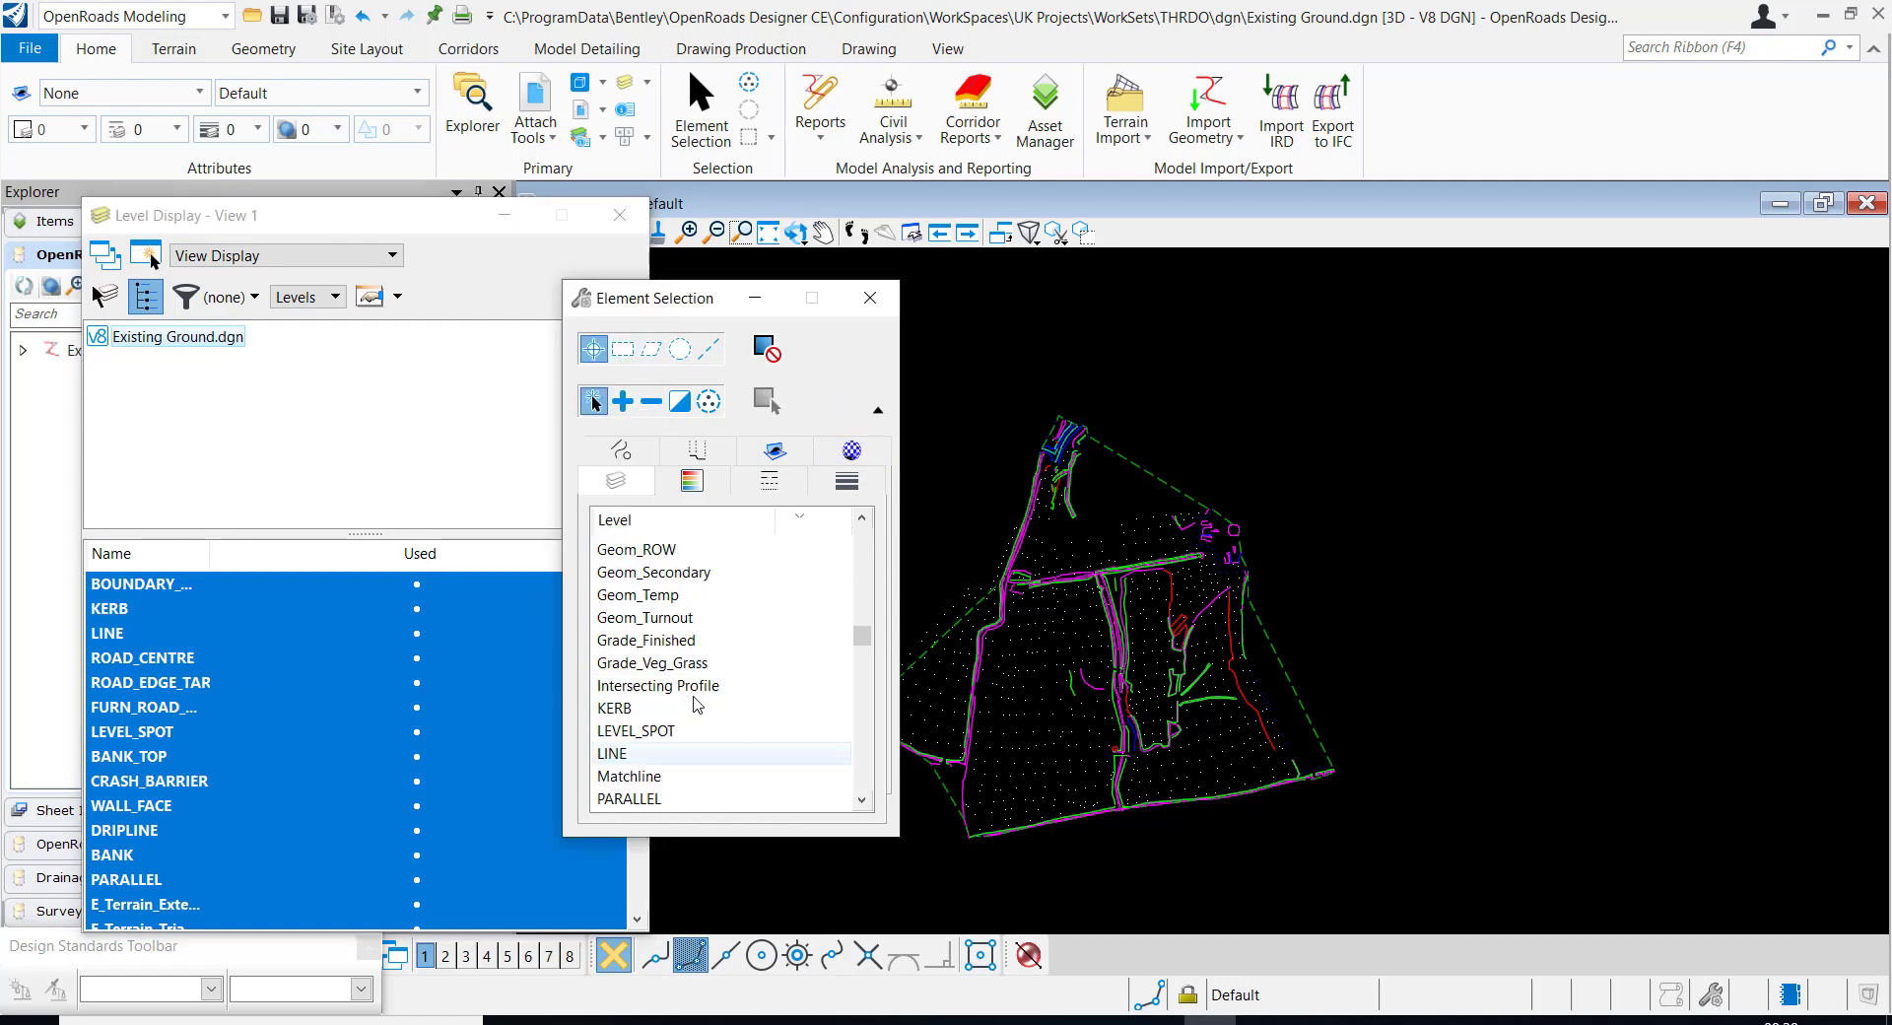
pyautogui.scroll(5, 693, 701)
pyautogui.scroll(-5, 696, 705)
pyautogui.click(653, 734)
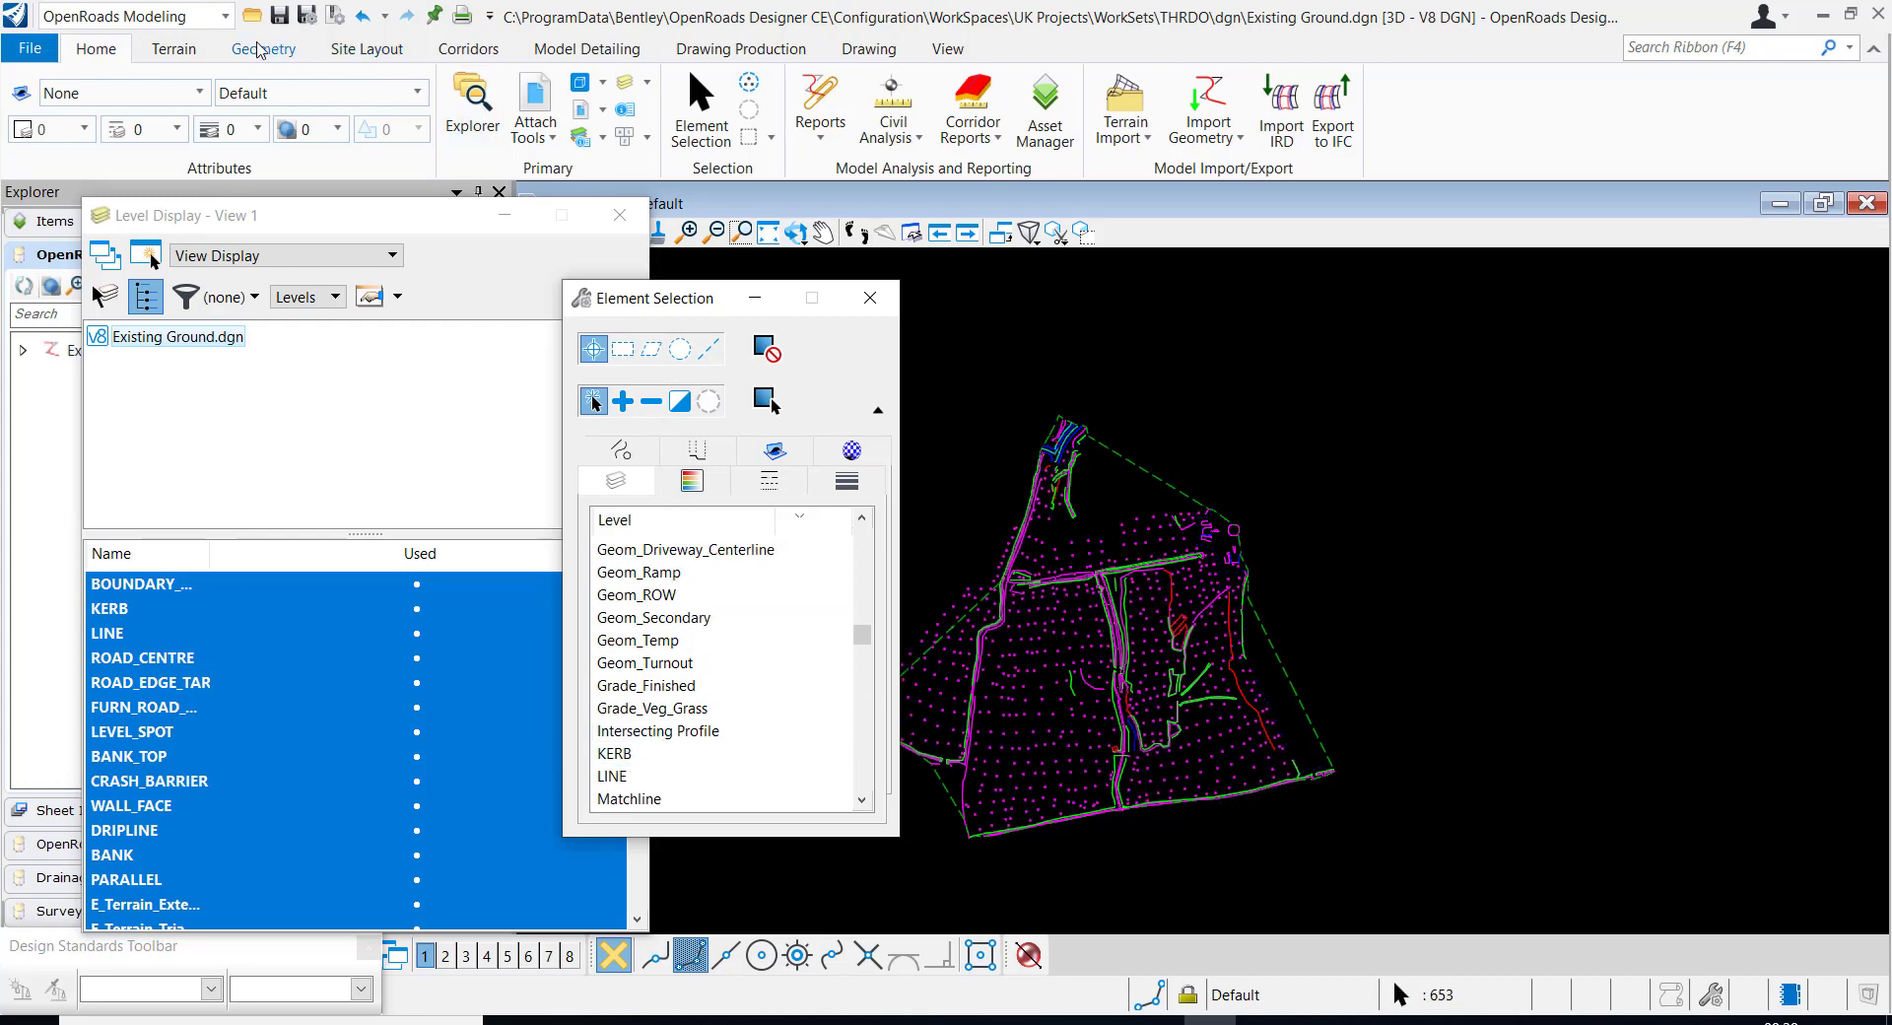
# Add the selected survey spot elements to terrain model EG with the feature type Spot
pyautogui.click(173, 48)
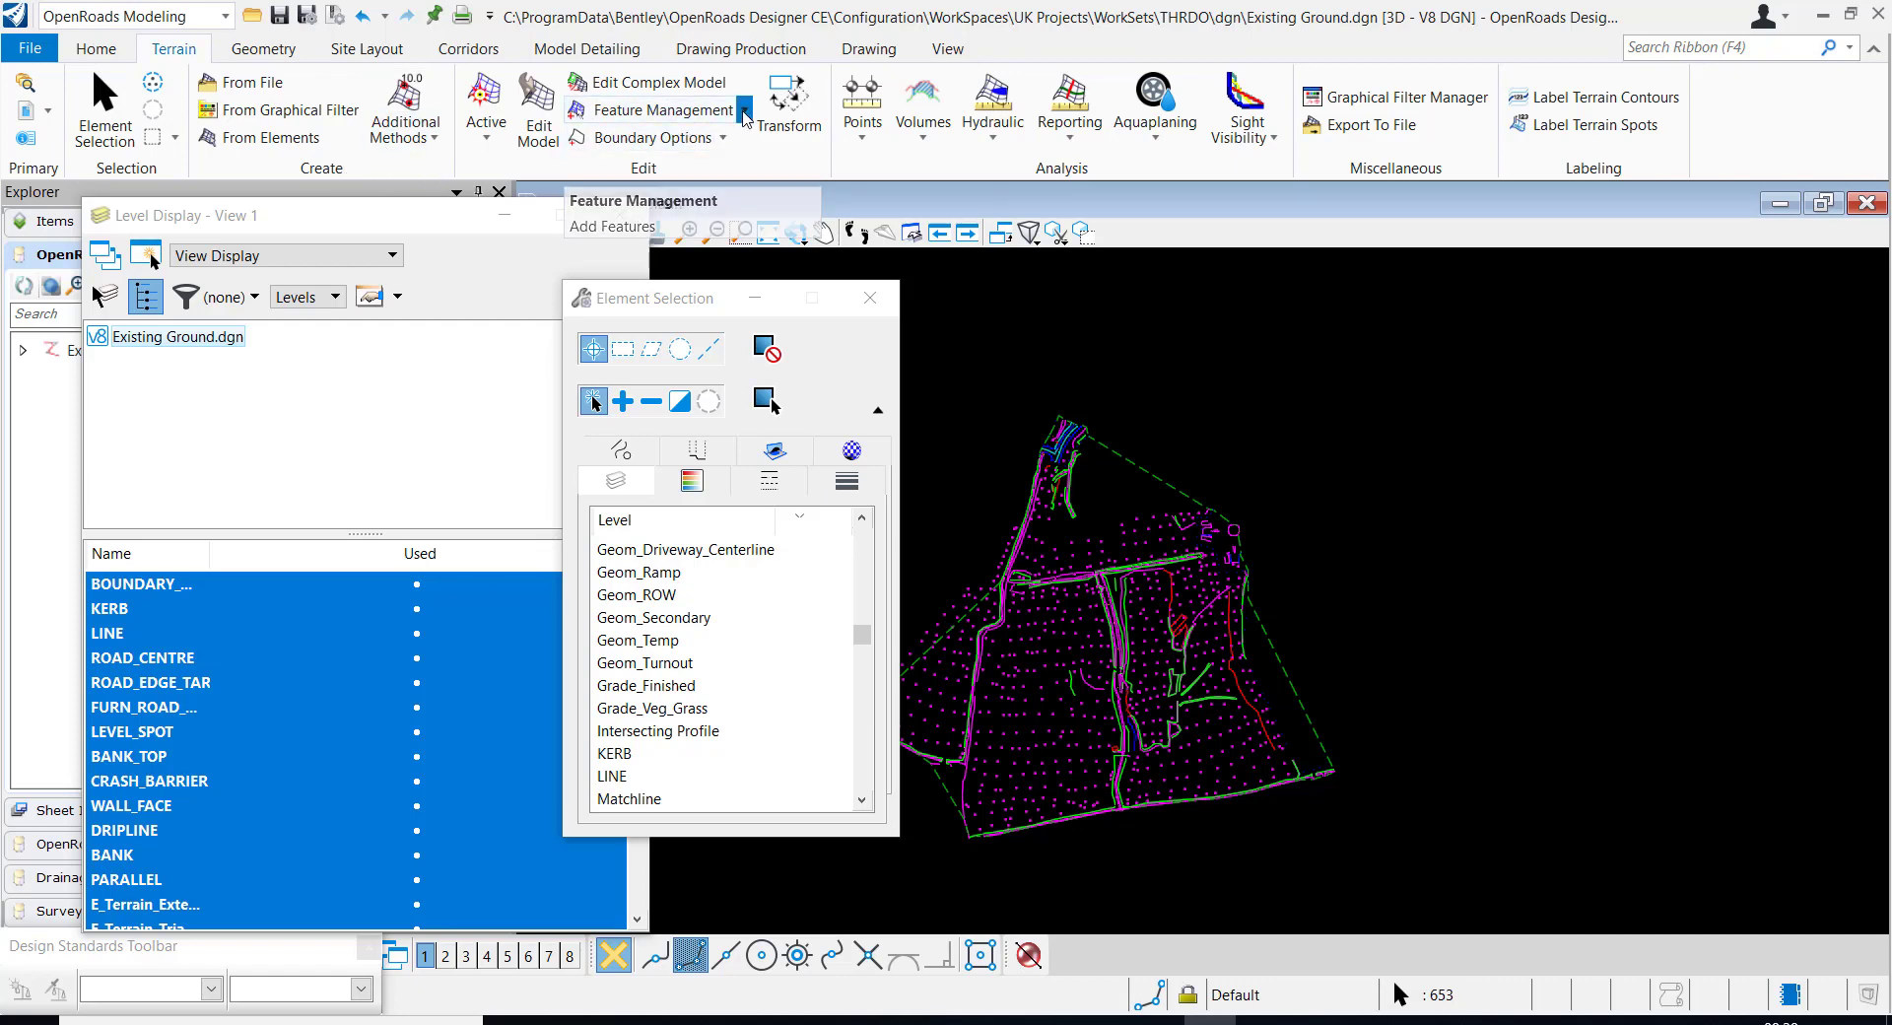
pyautogui.click(673, 118)
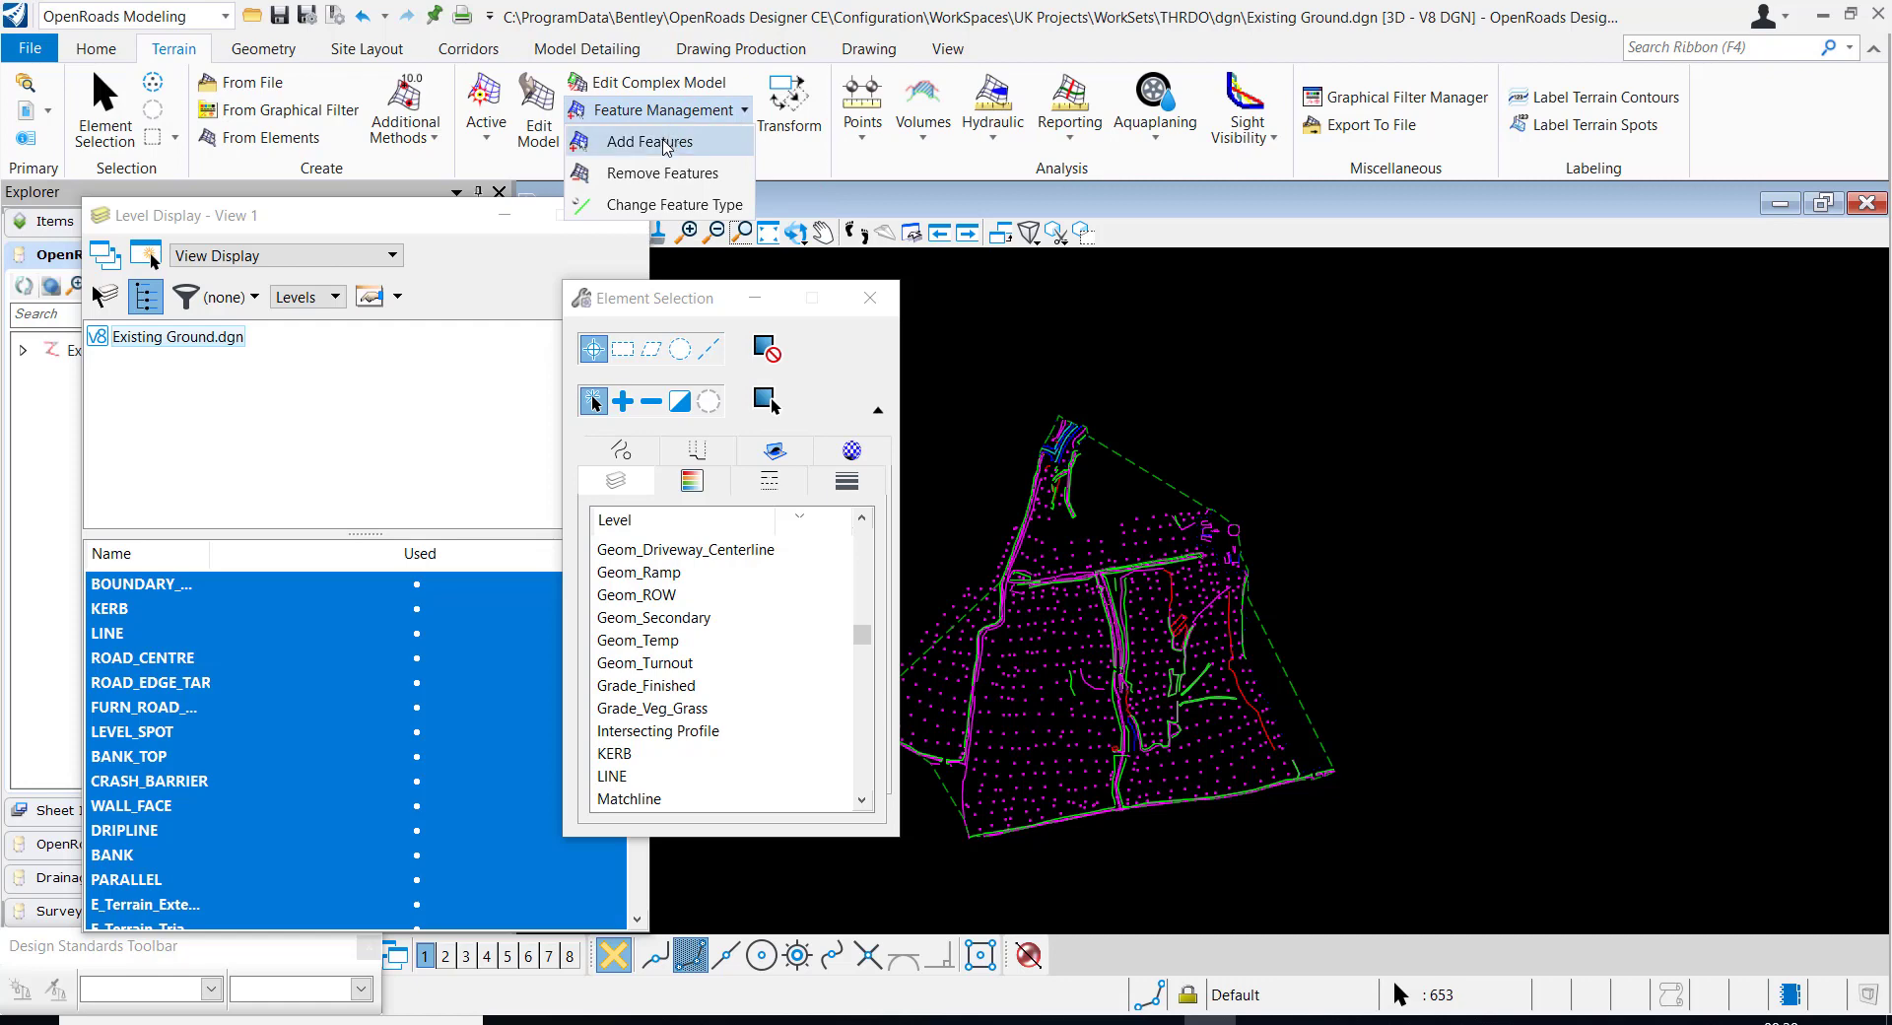
pyautogui.click(667, 143)
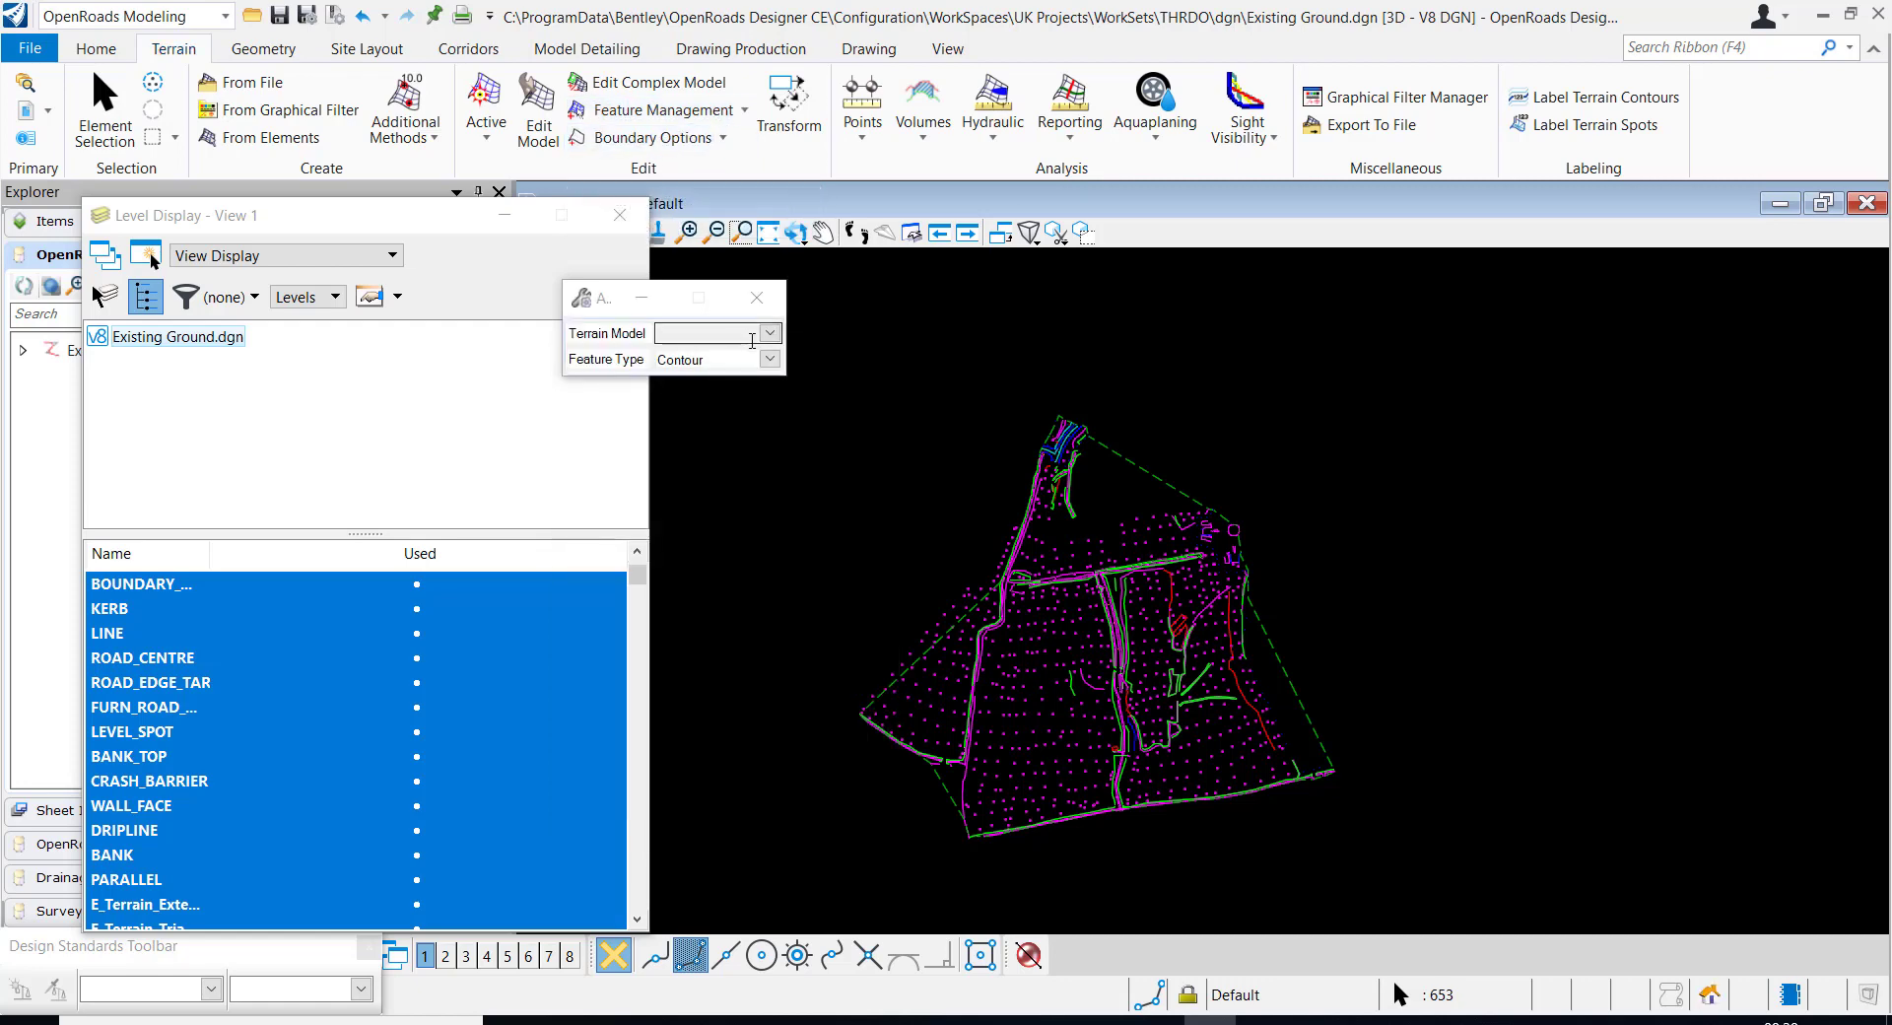
pyautogui.click(769, 334)
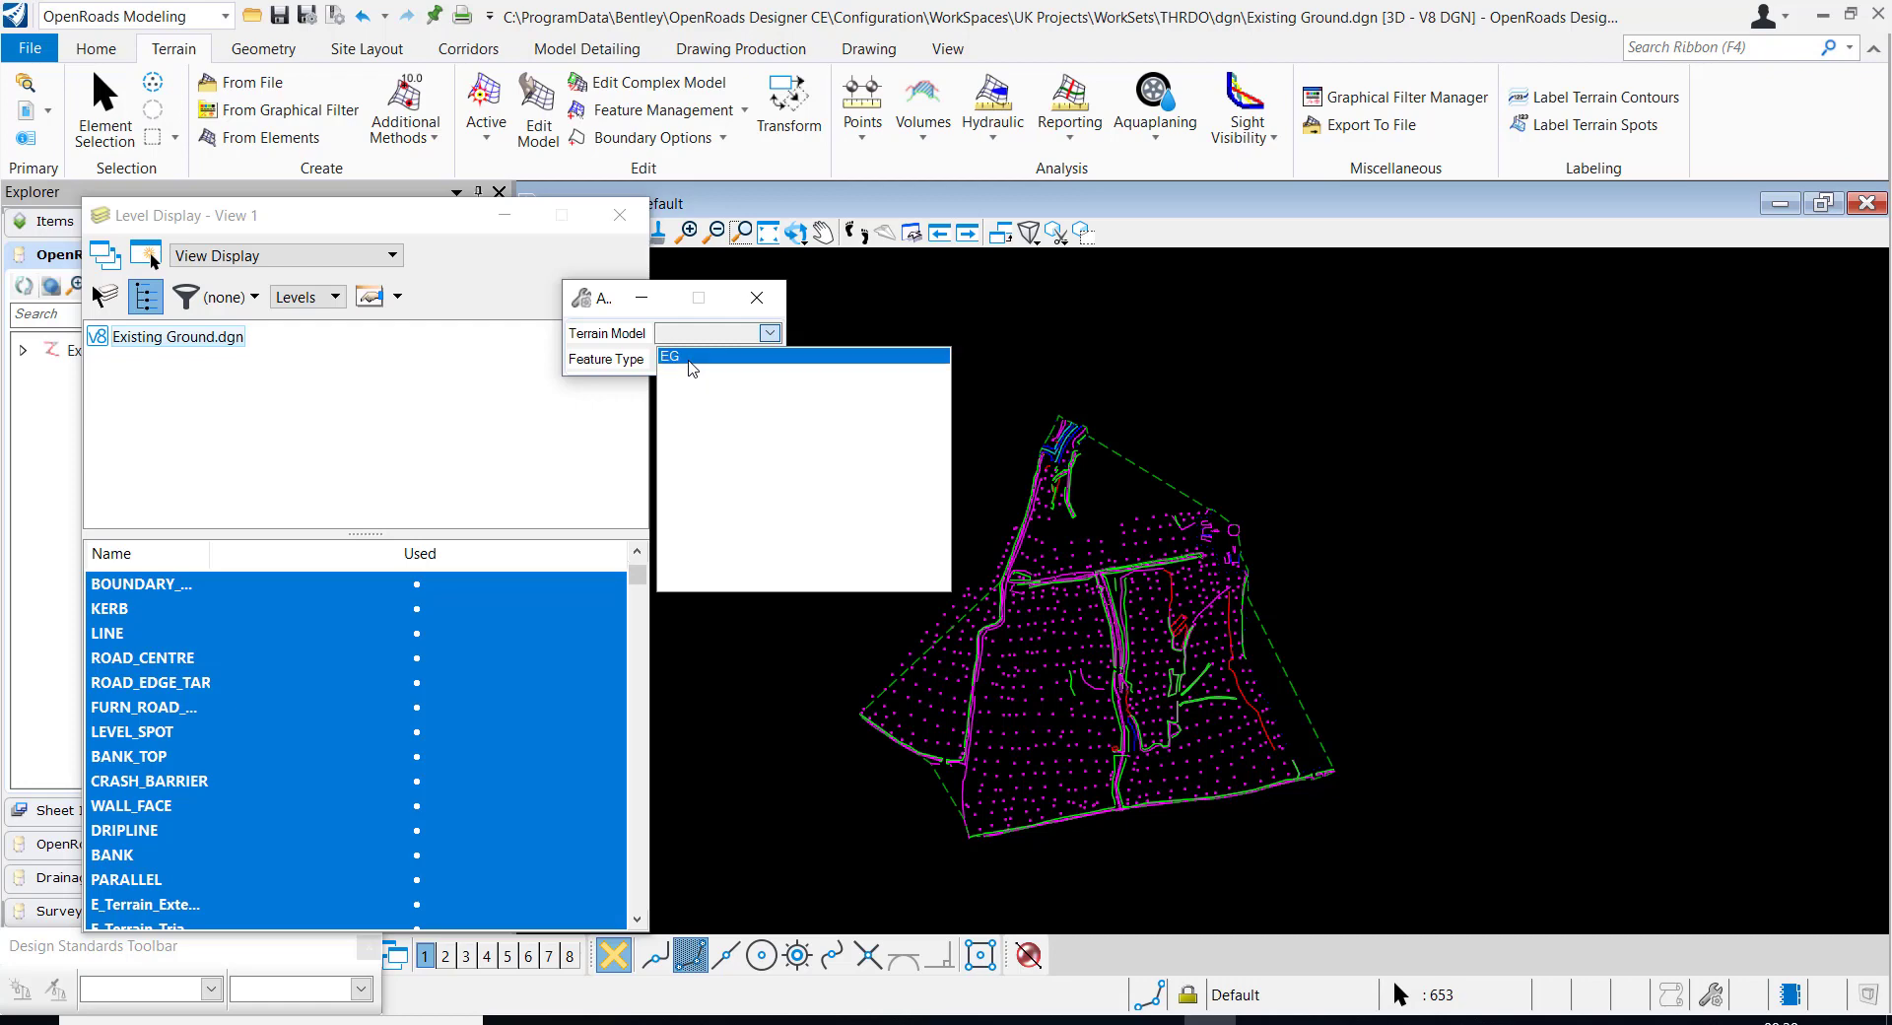
pyautogui.click(691, 361)
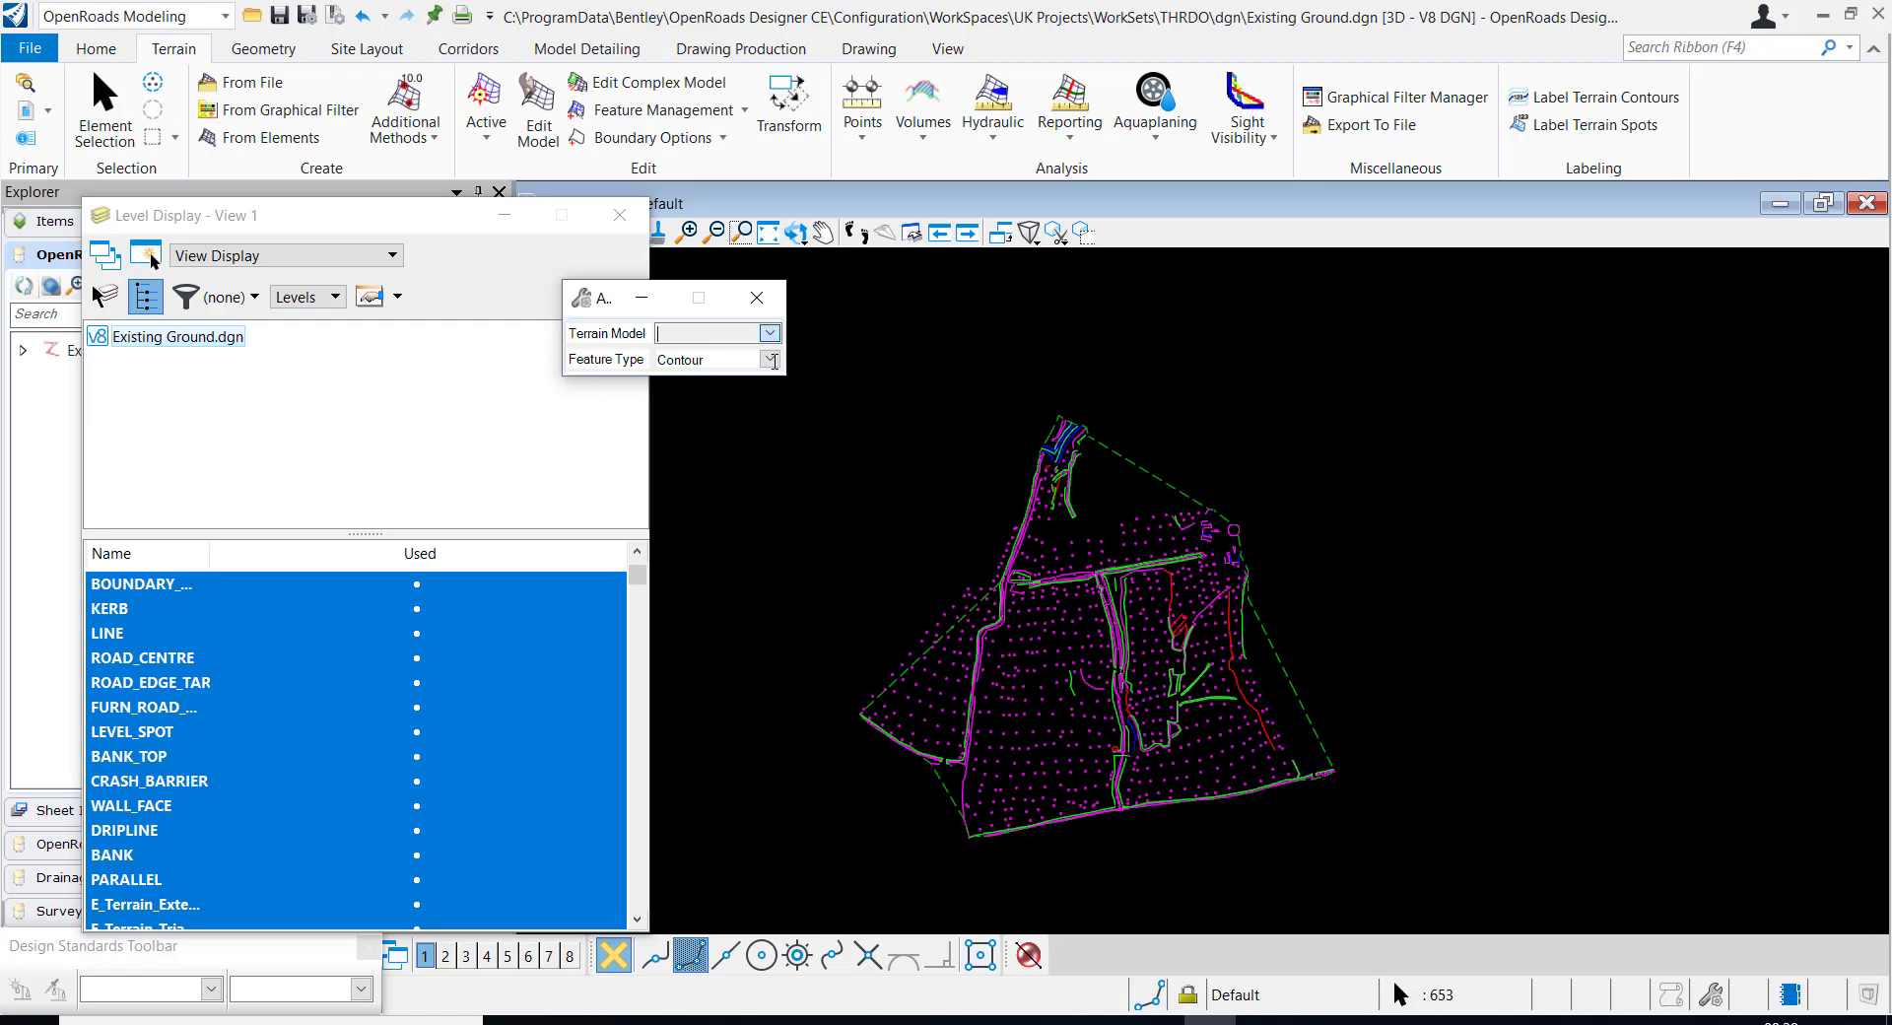
pyautogui.click(769, 361)
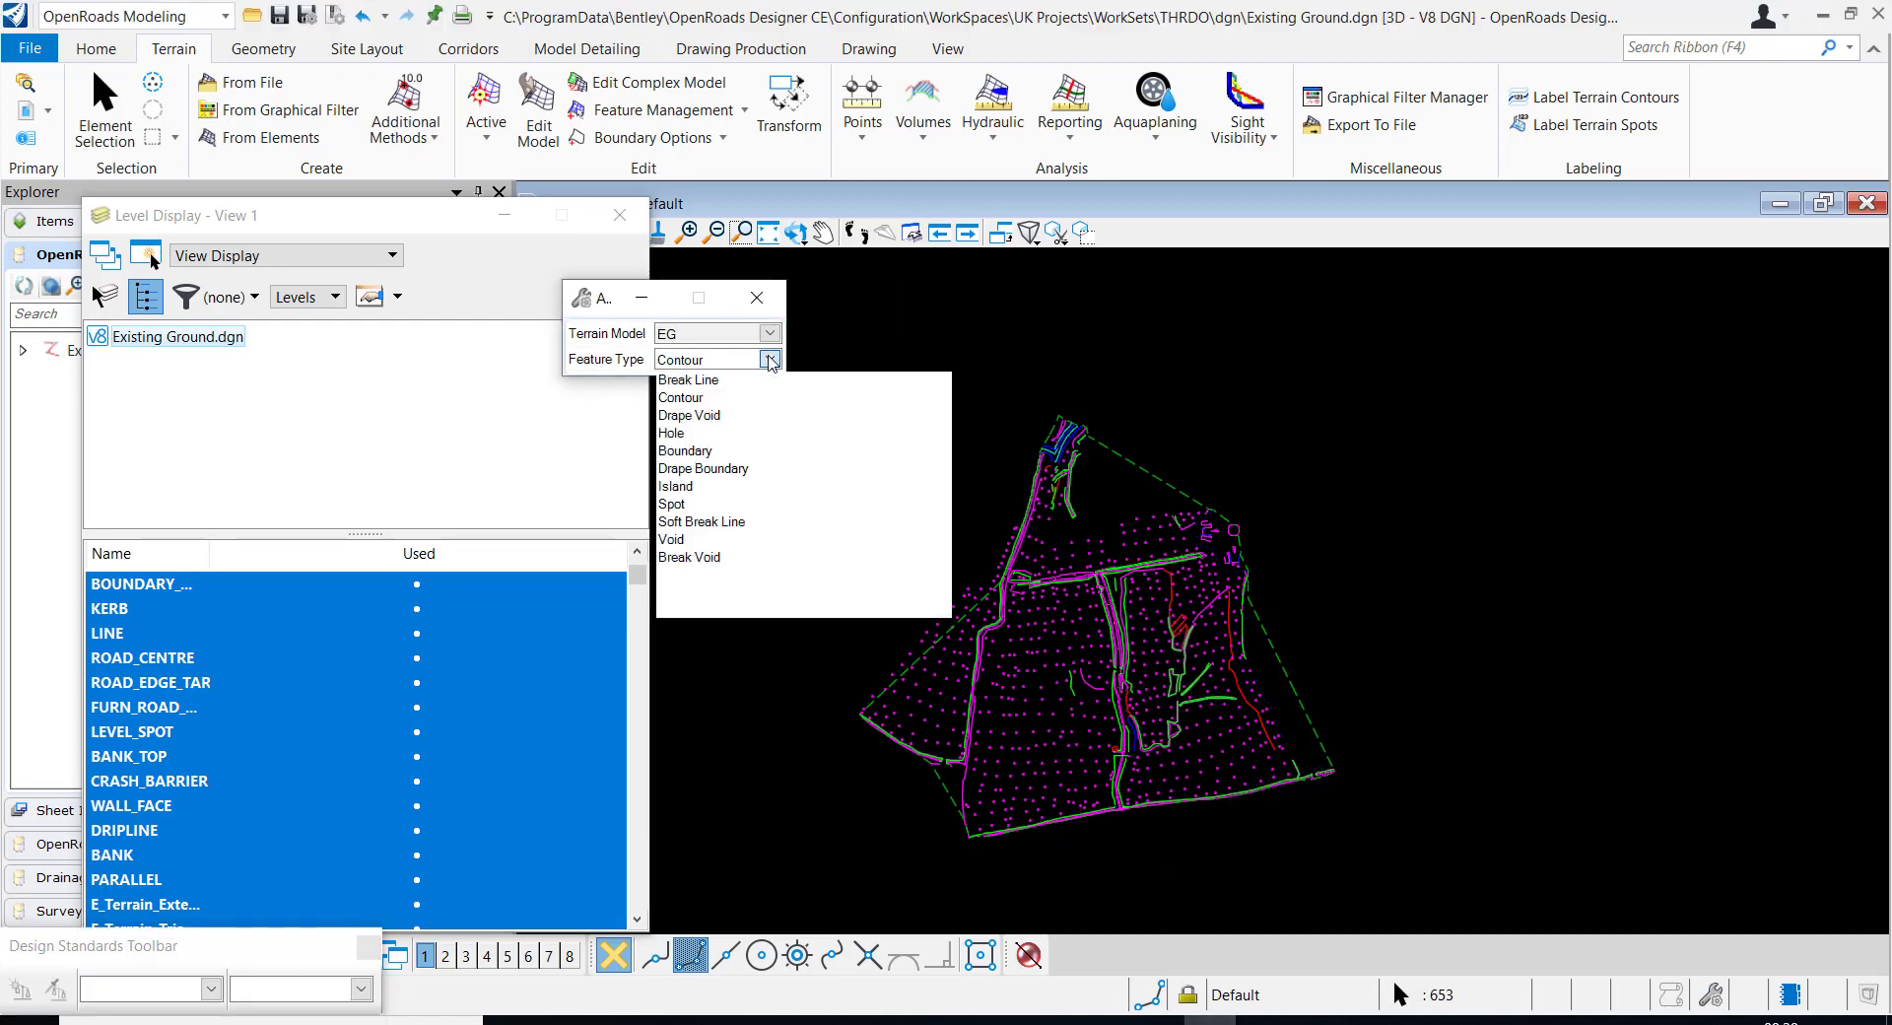
pyautogui.click(678, 505)
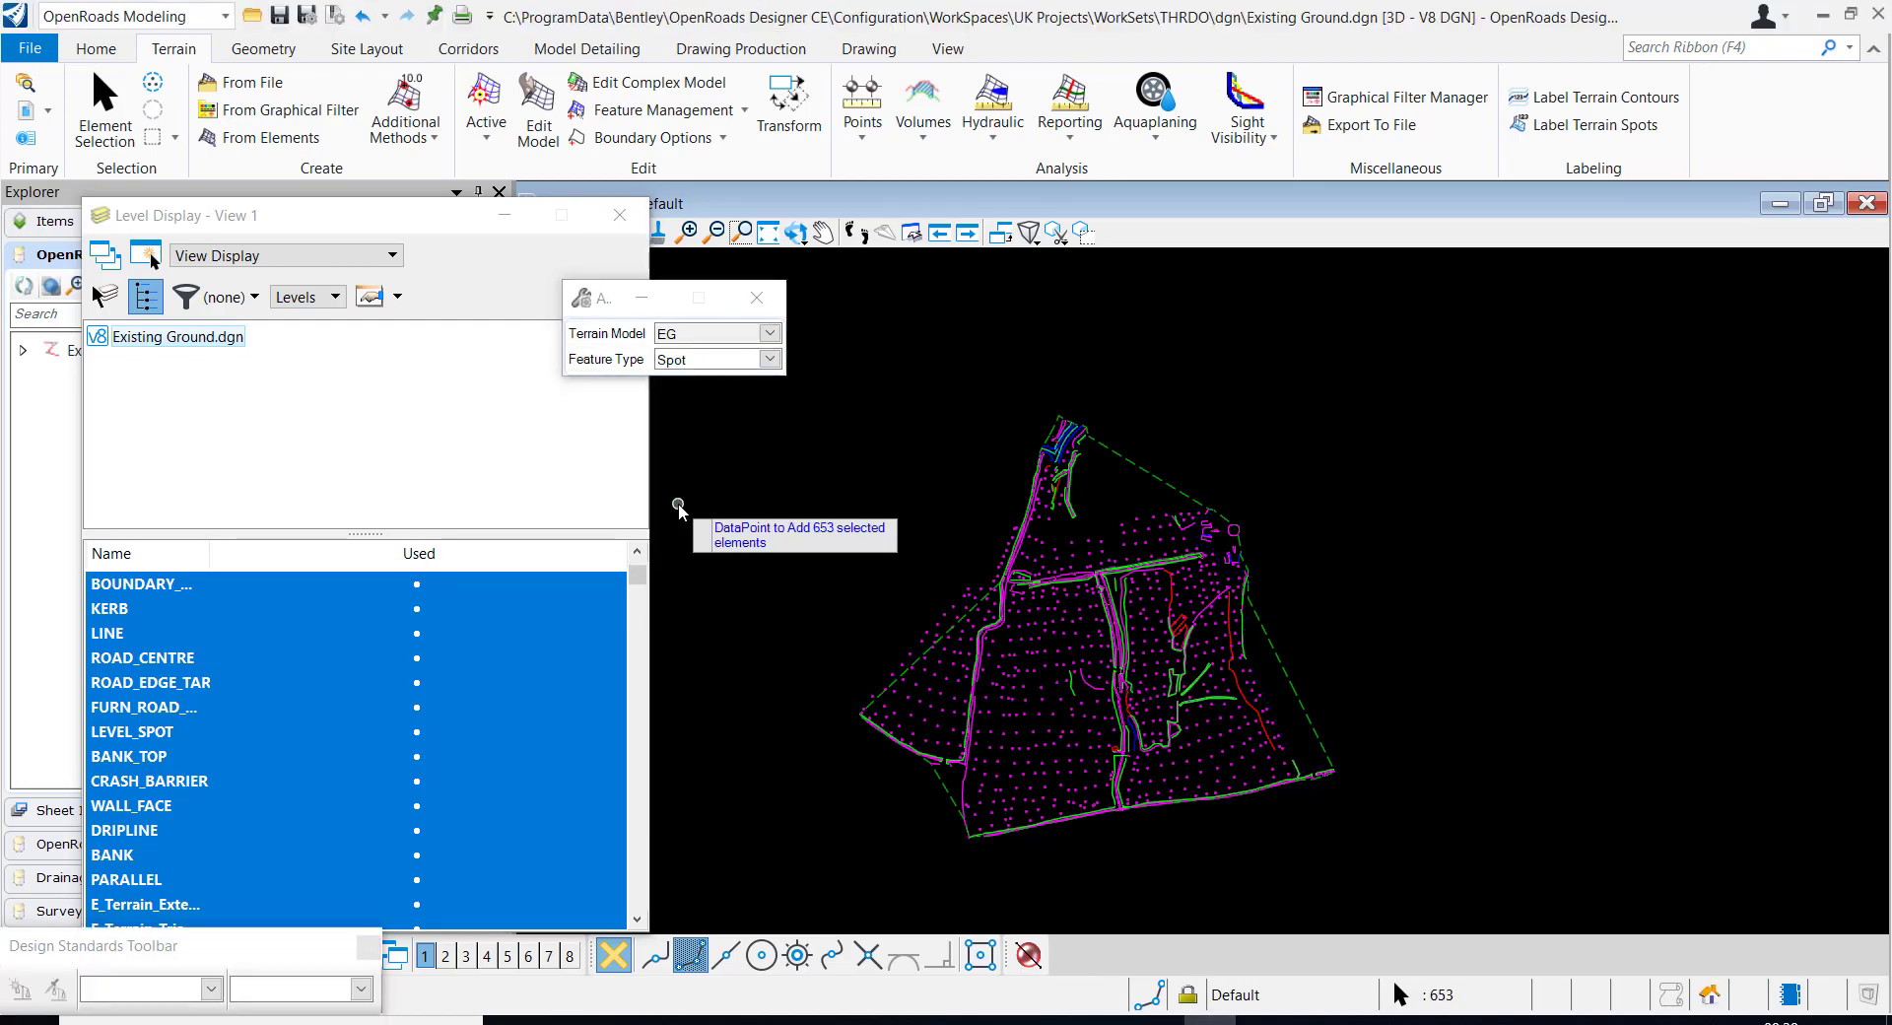
pyautogui.click(904, 486)
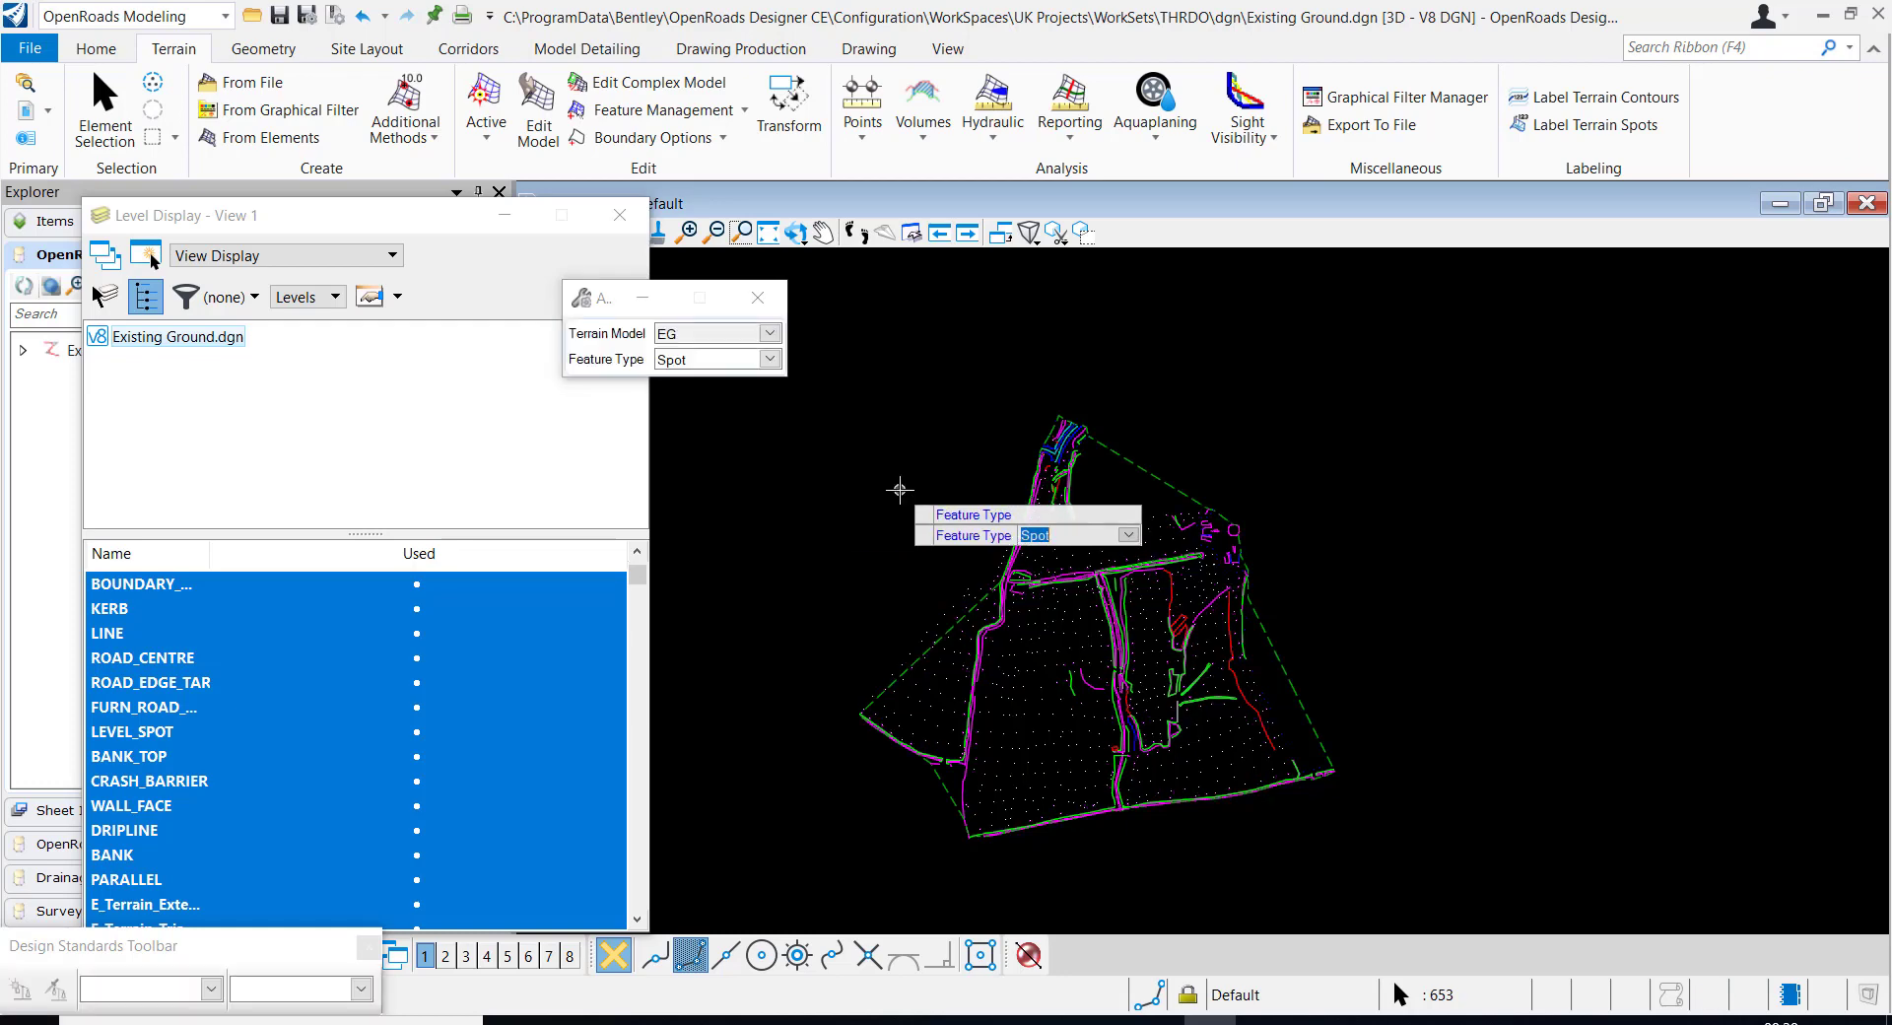
pyautogui.click(899, 490)
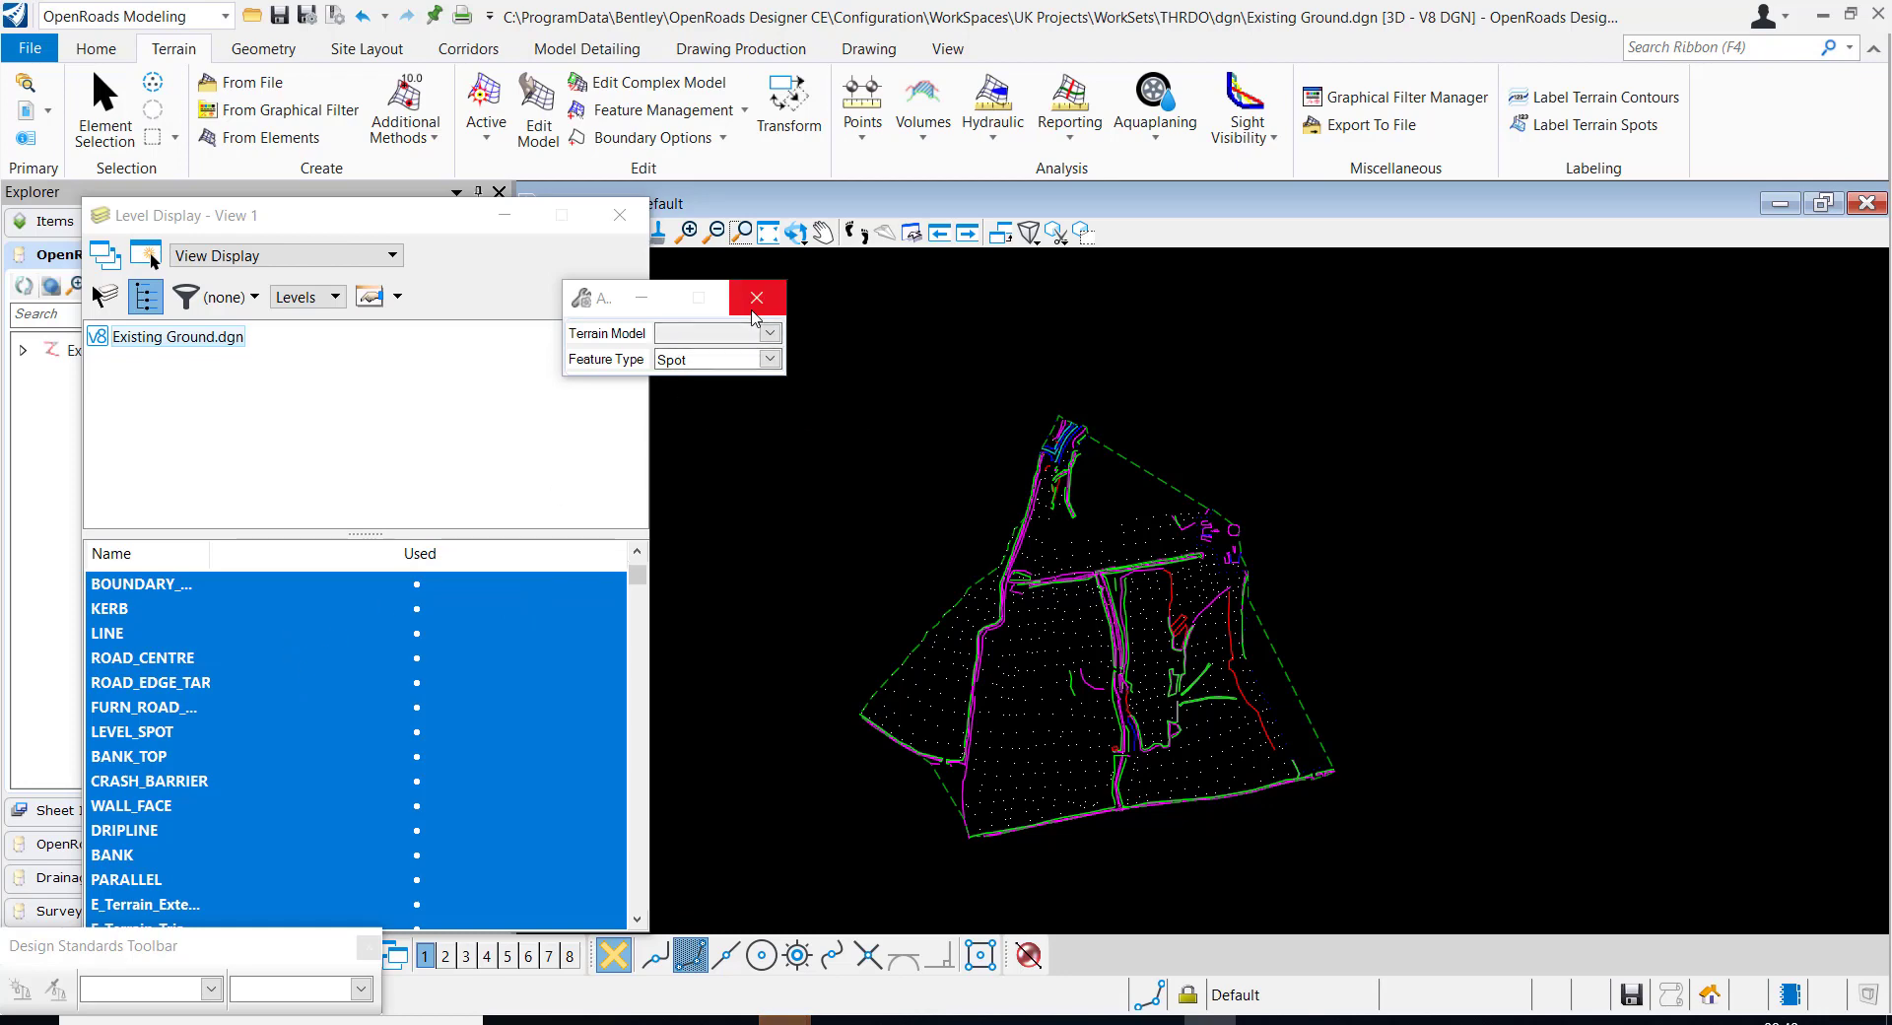
# Select all elements on the _CTR_IP and _CTR_RP contour levels and turn all levels on in View 1
pyautogui.click(104, 110)
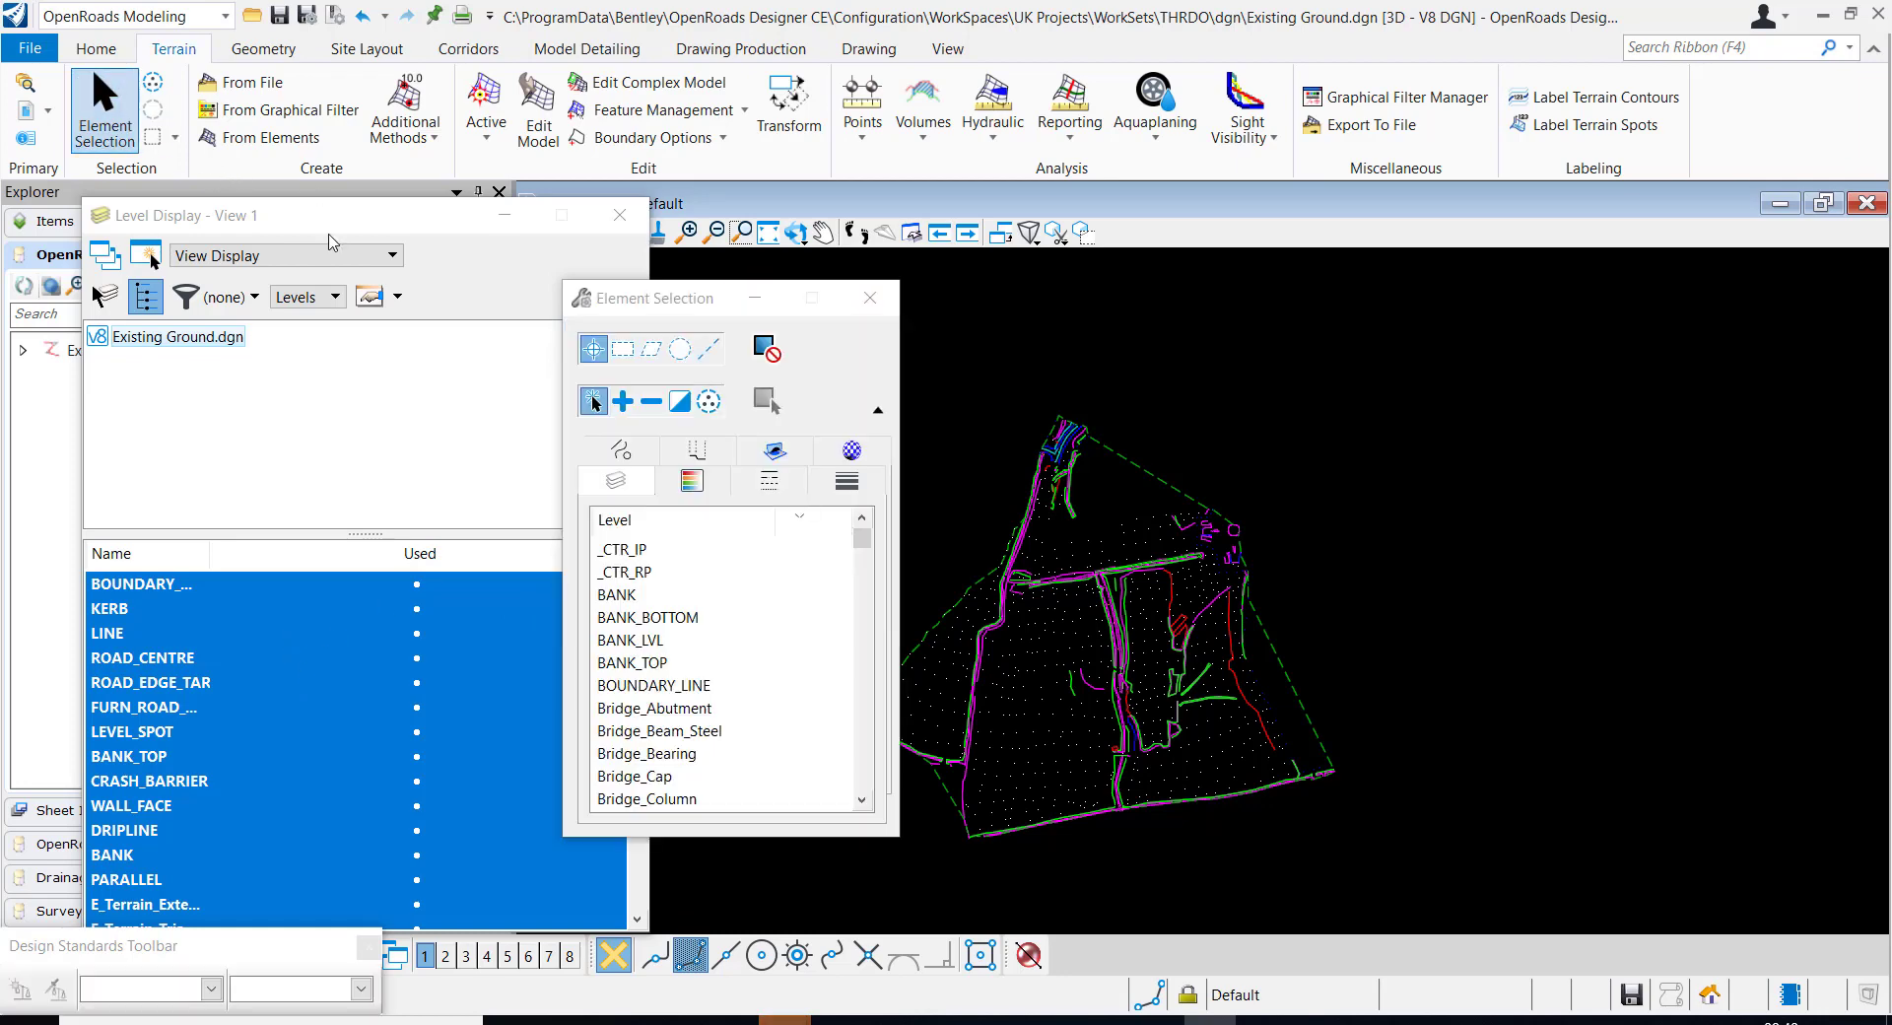
pyautogui.moveTo(619, 549); pyautogui.dragTo(623, 574)
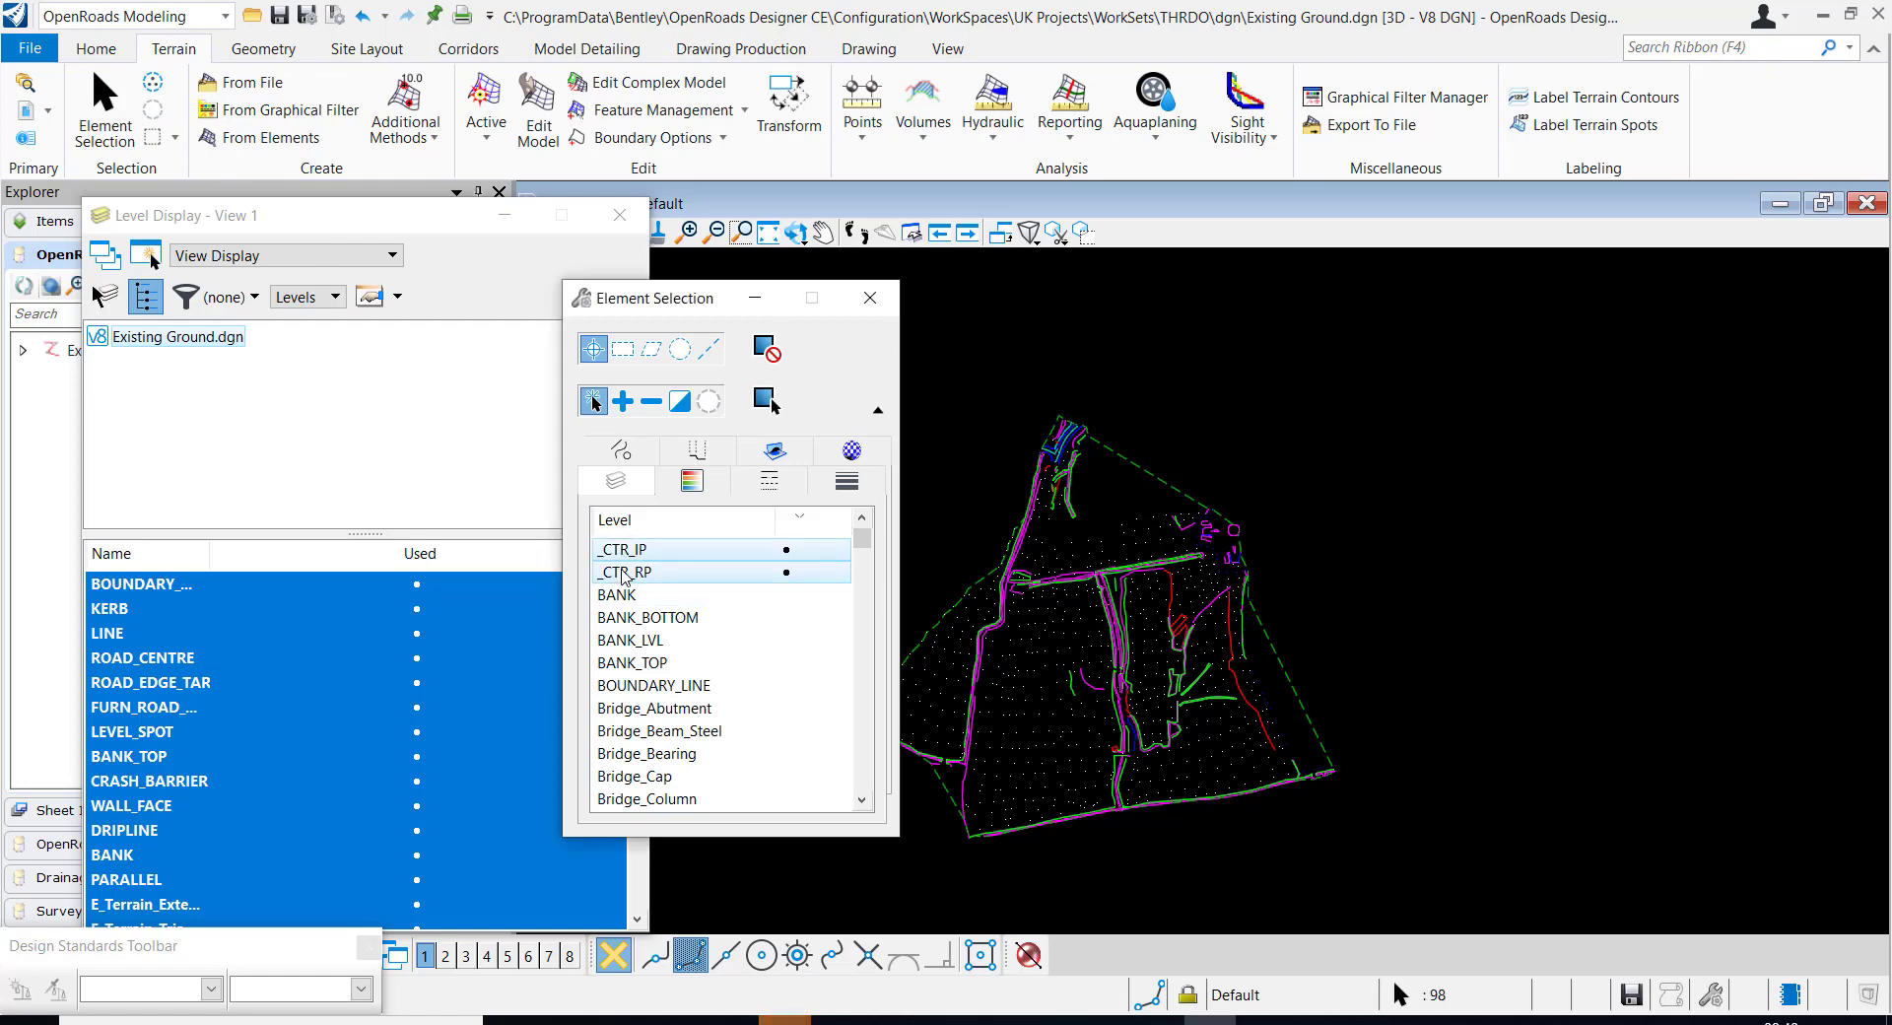
pyautogui.click(248, 562)
pyautogui.scroll(-5, 239, 613)
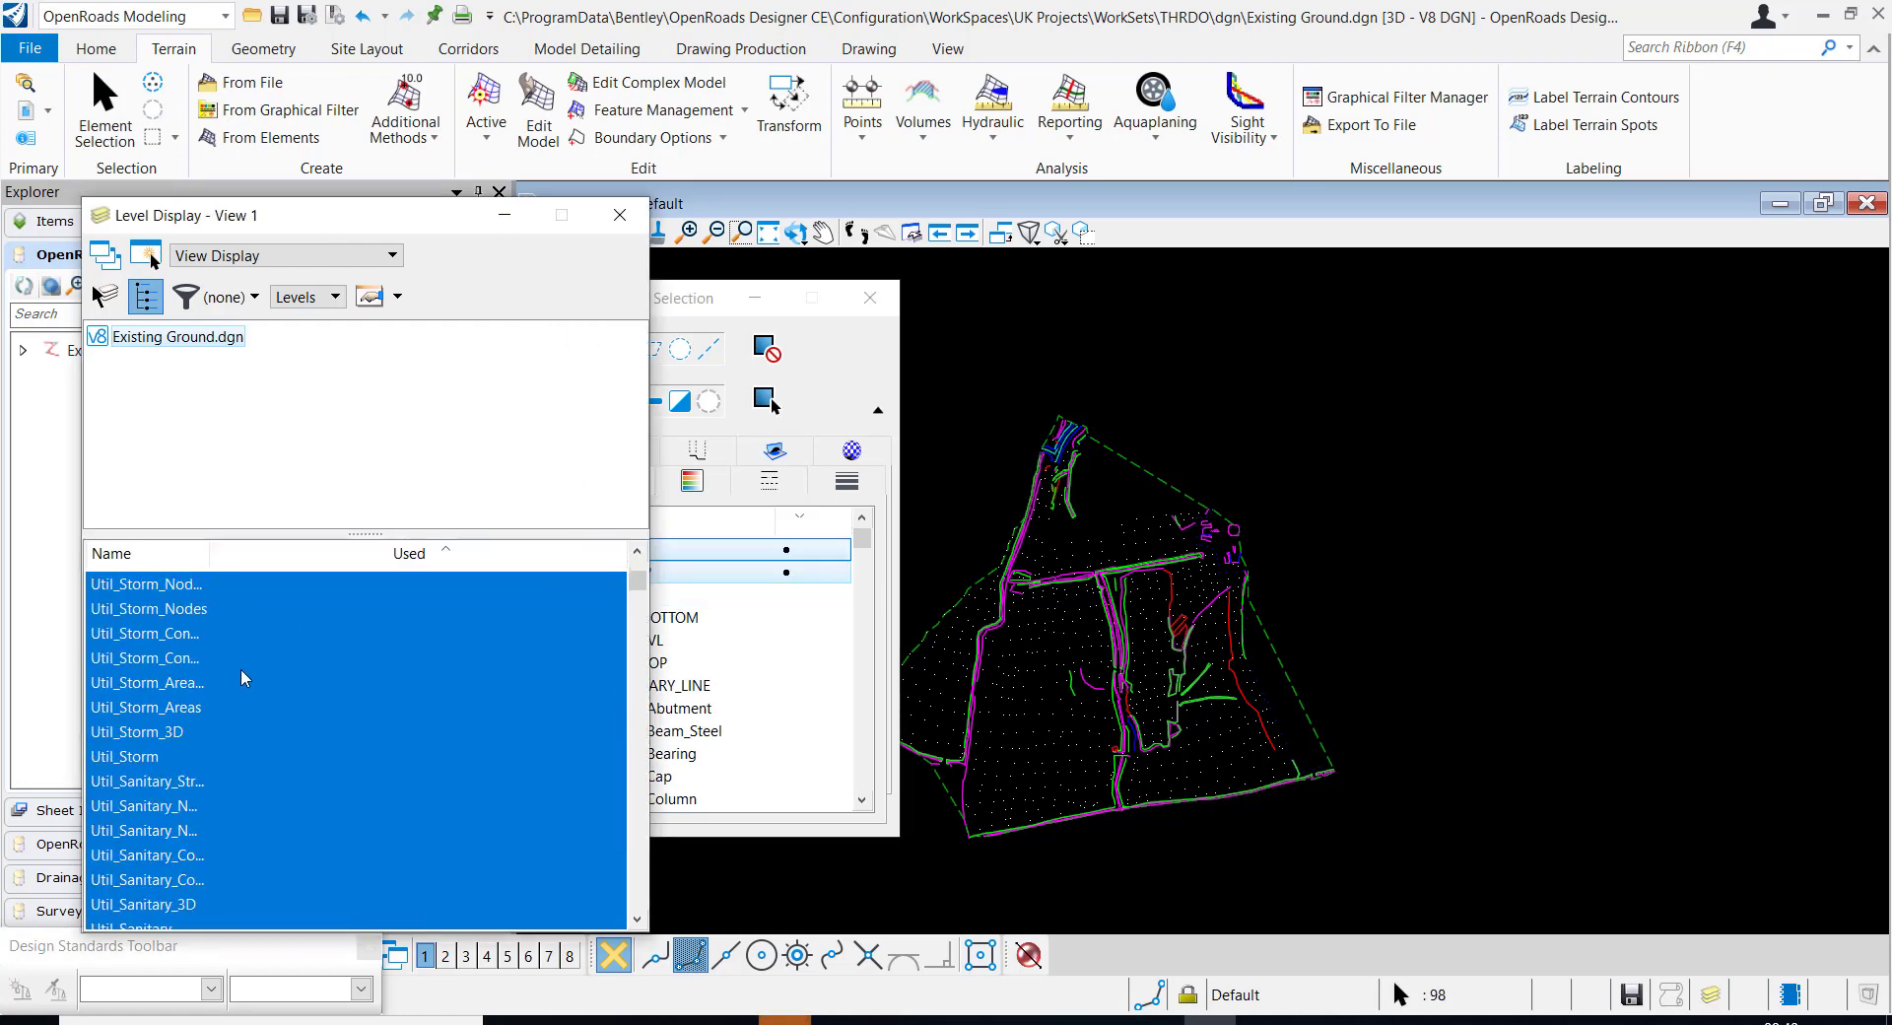
pyautogui.scroll(5, 242, 658)
pyautogui.click(221, 554)
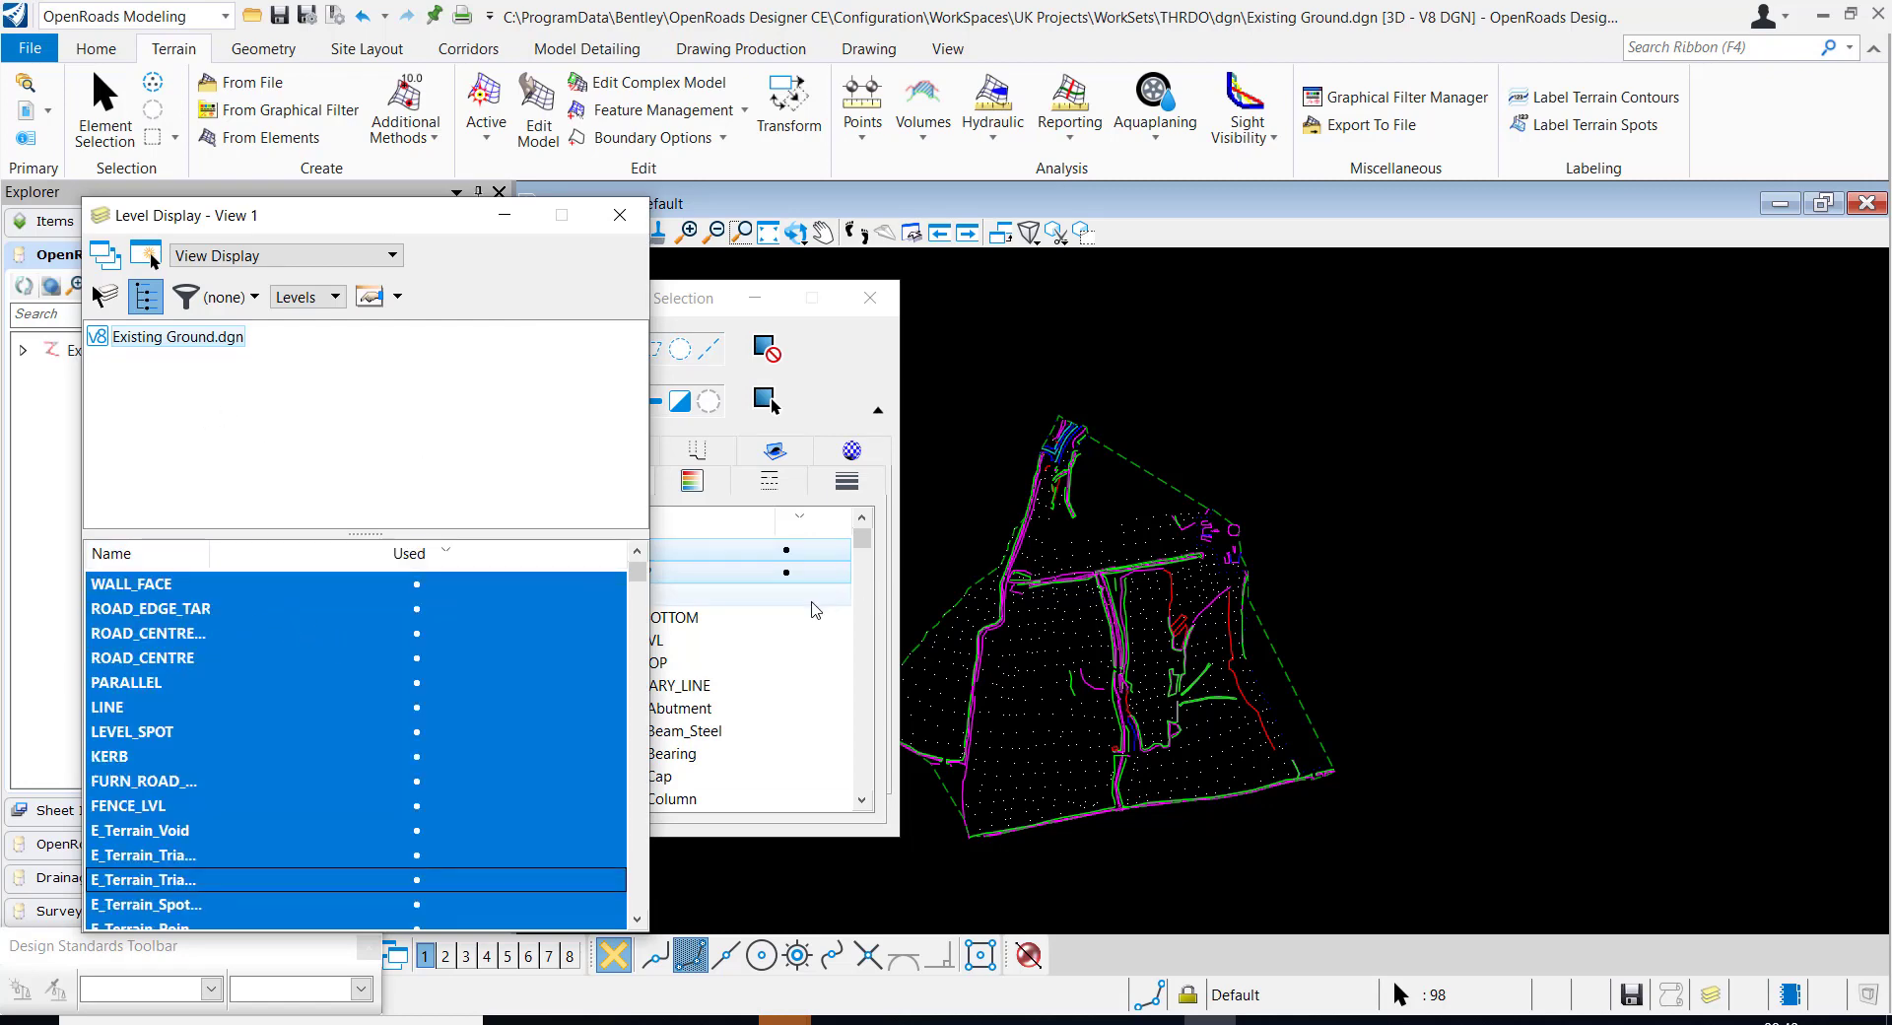
pyautogui.rightClick(513, 657)
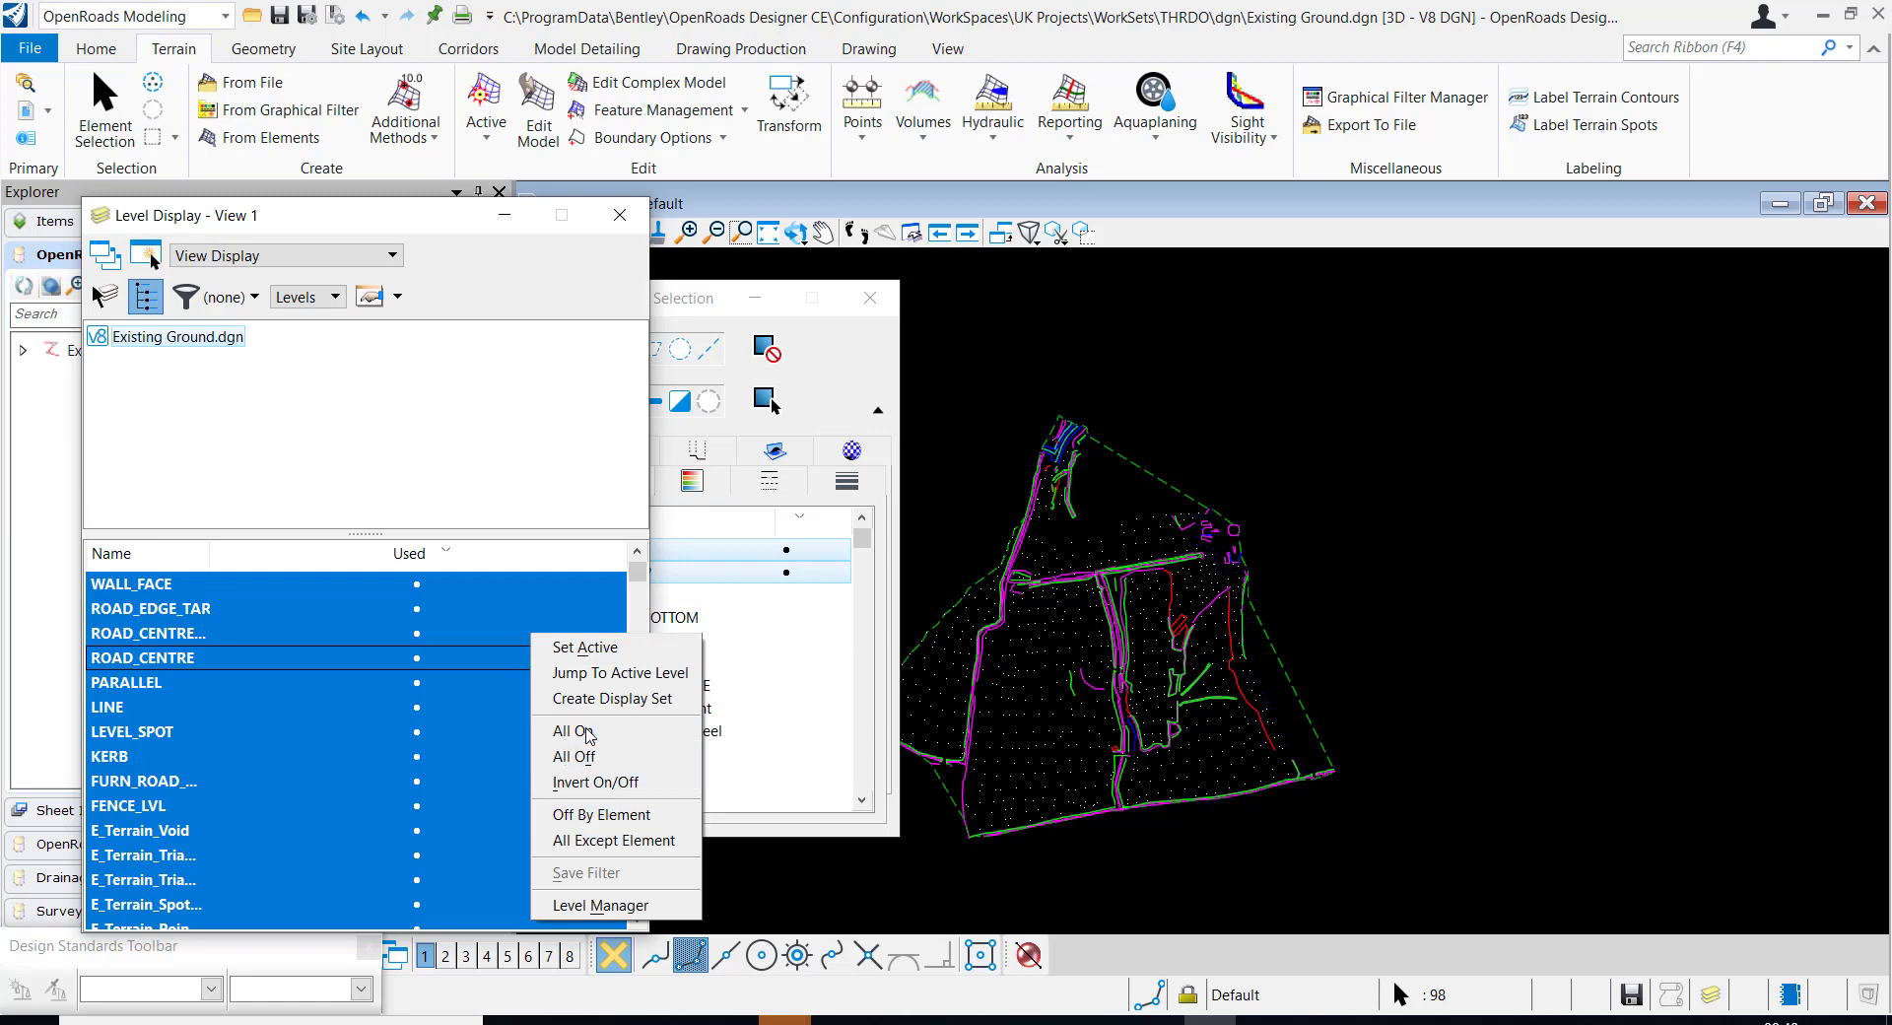
pyautogui.click(581, 731)
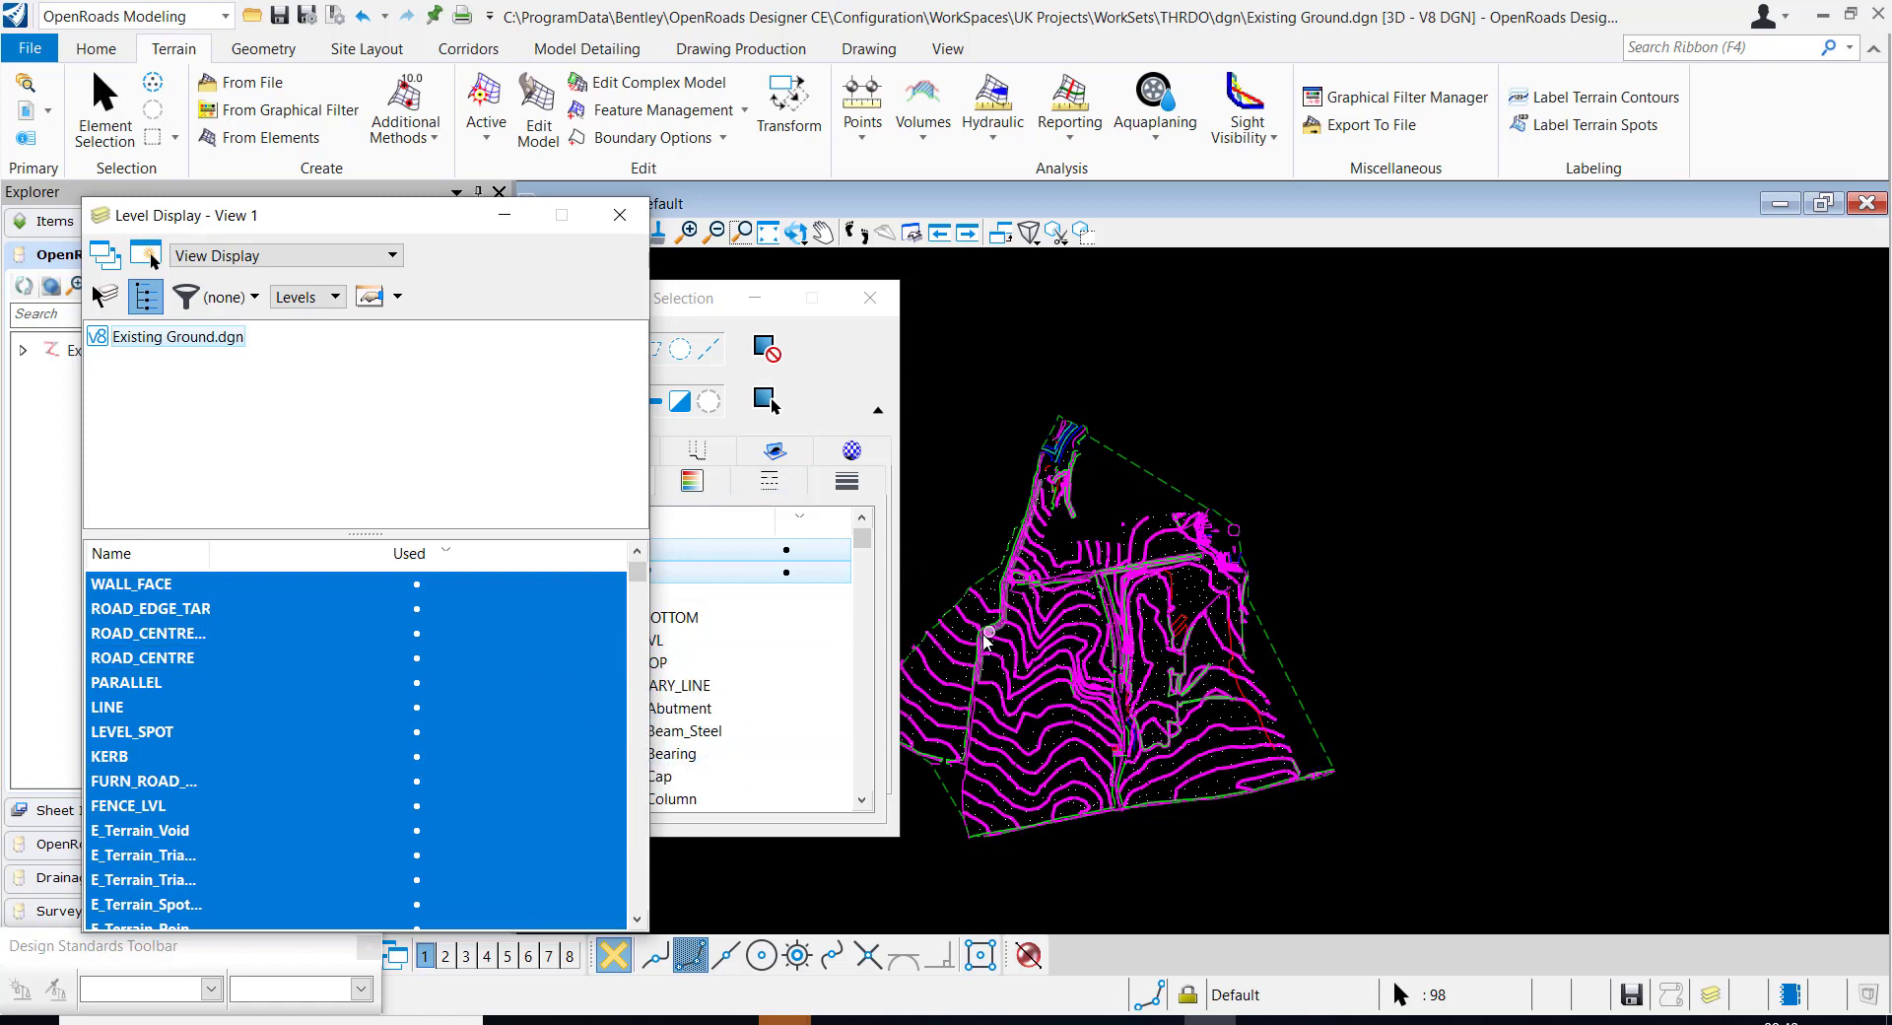
# Add the selected contour elements to terrain model EG with the feature type Contour
pyautogui.scroll(3, 988, 642)
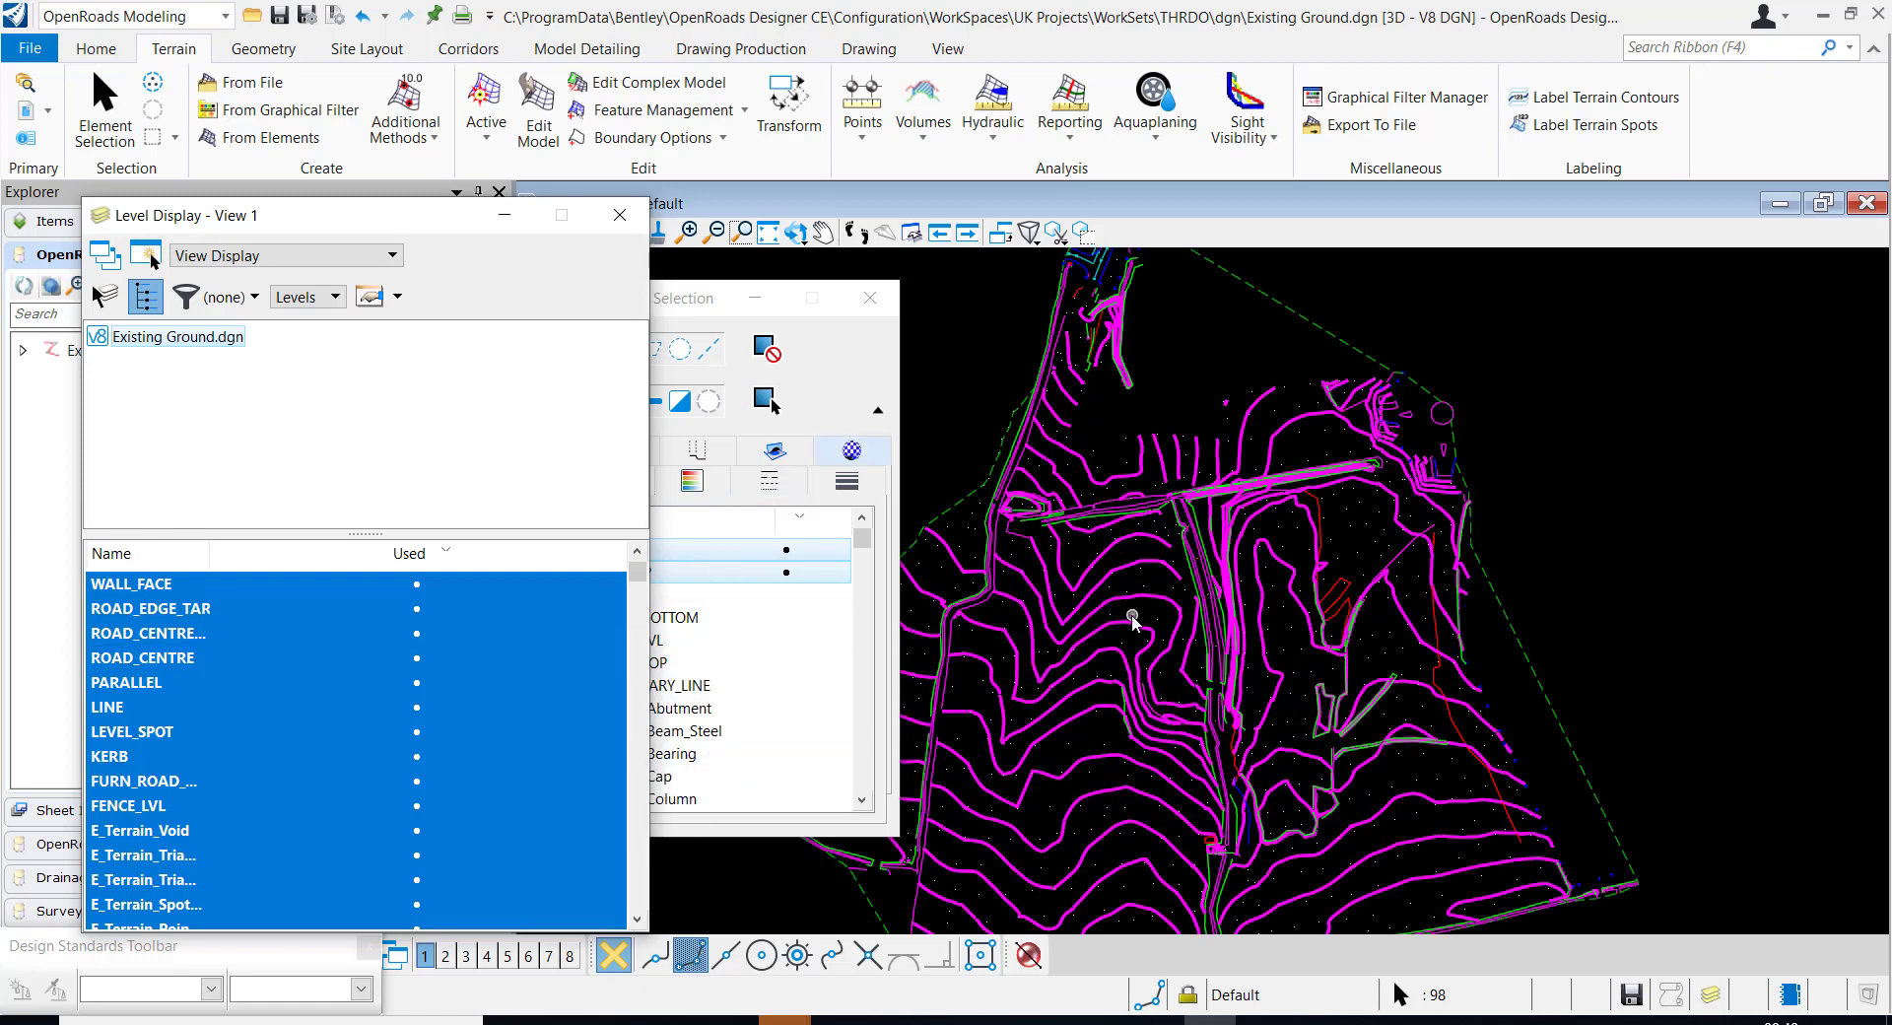
pyautogui.click(733, 112)
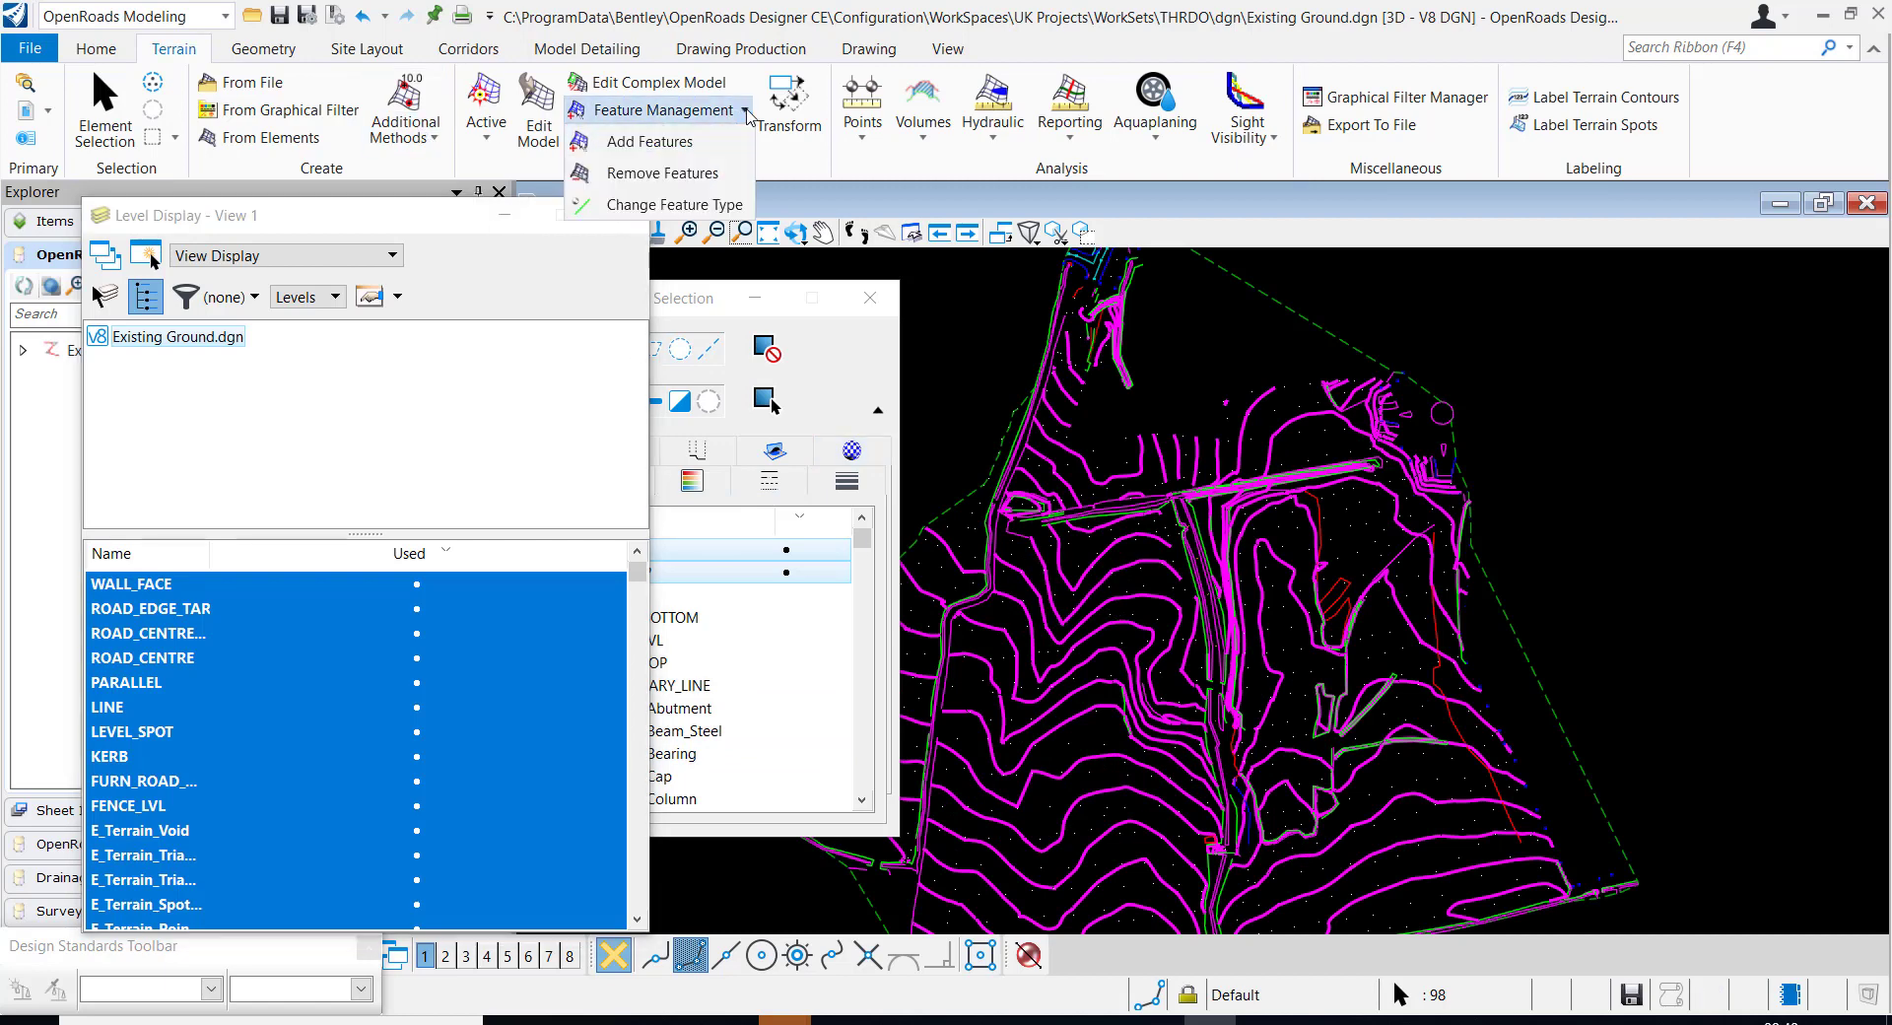
pyautogui.click(635, 139)
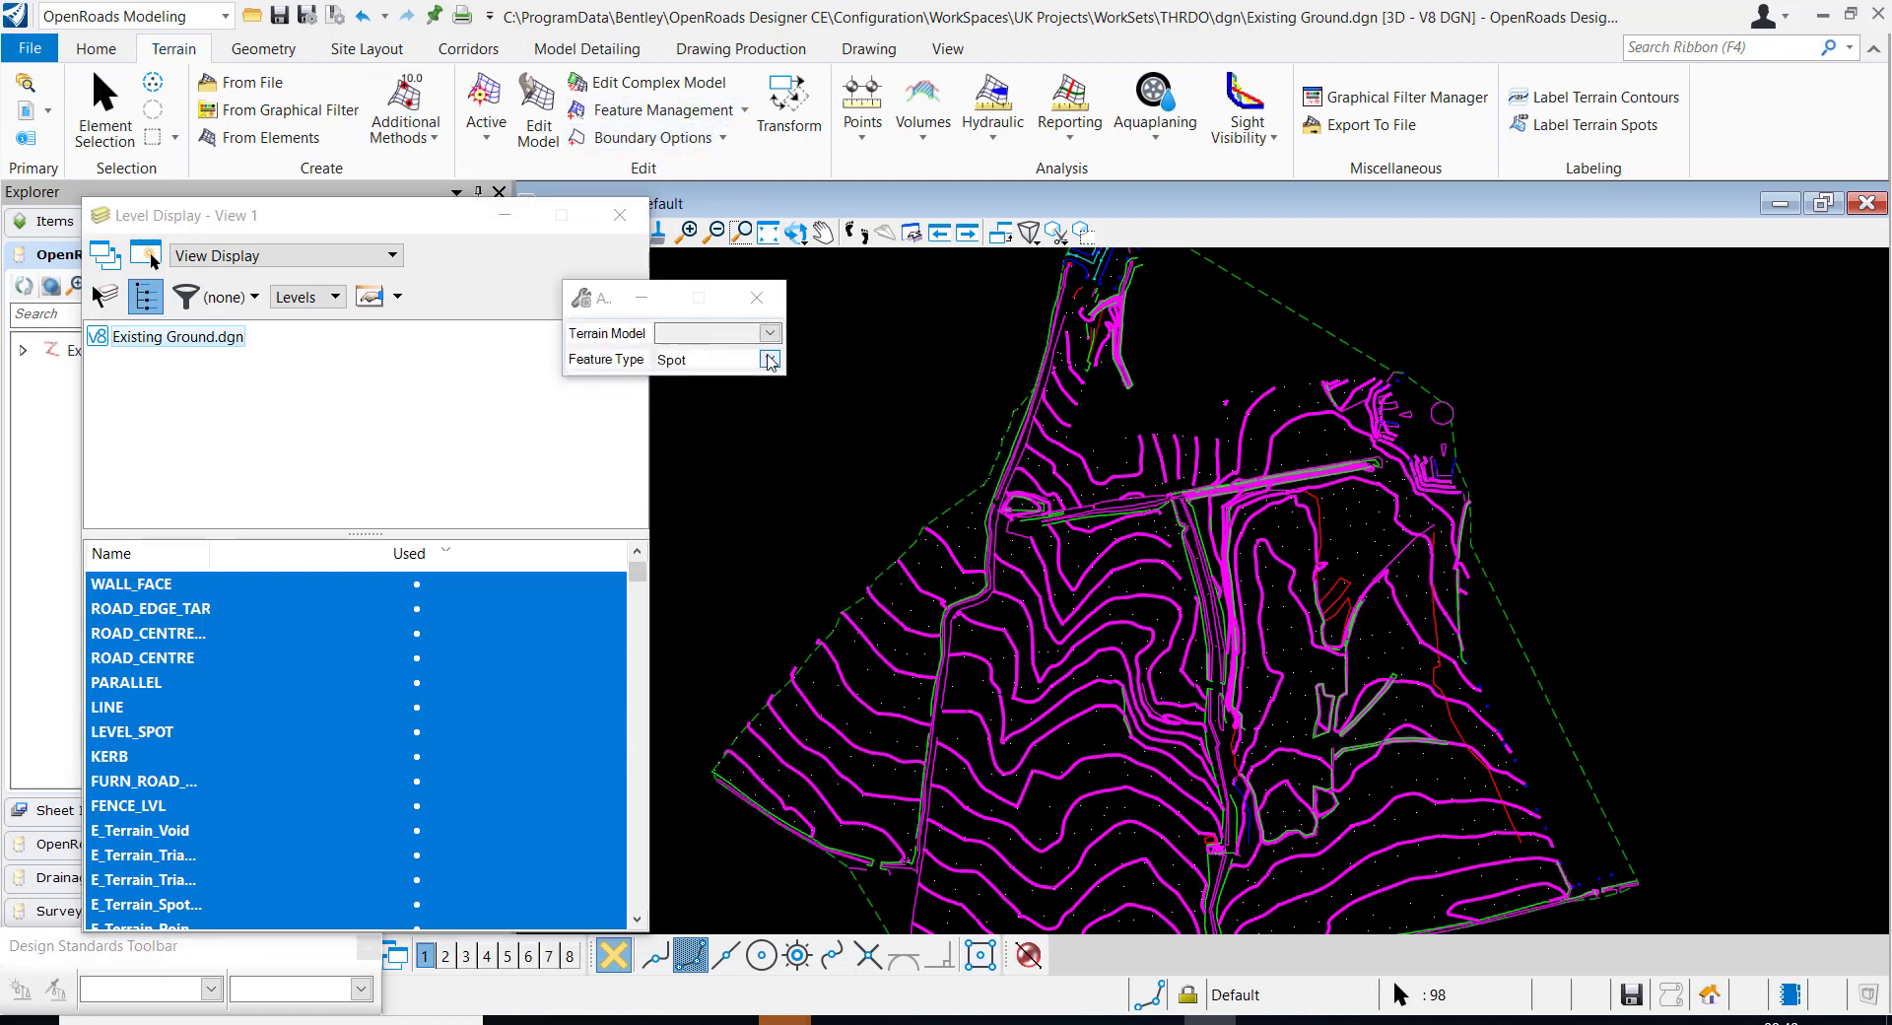
pyautogui.click(768, 360)
pyautogui.click(700, 398)
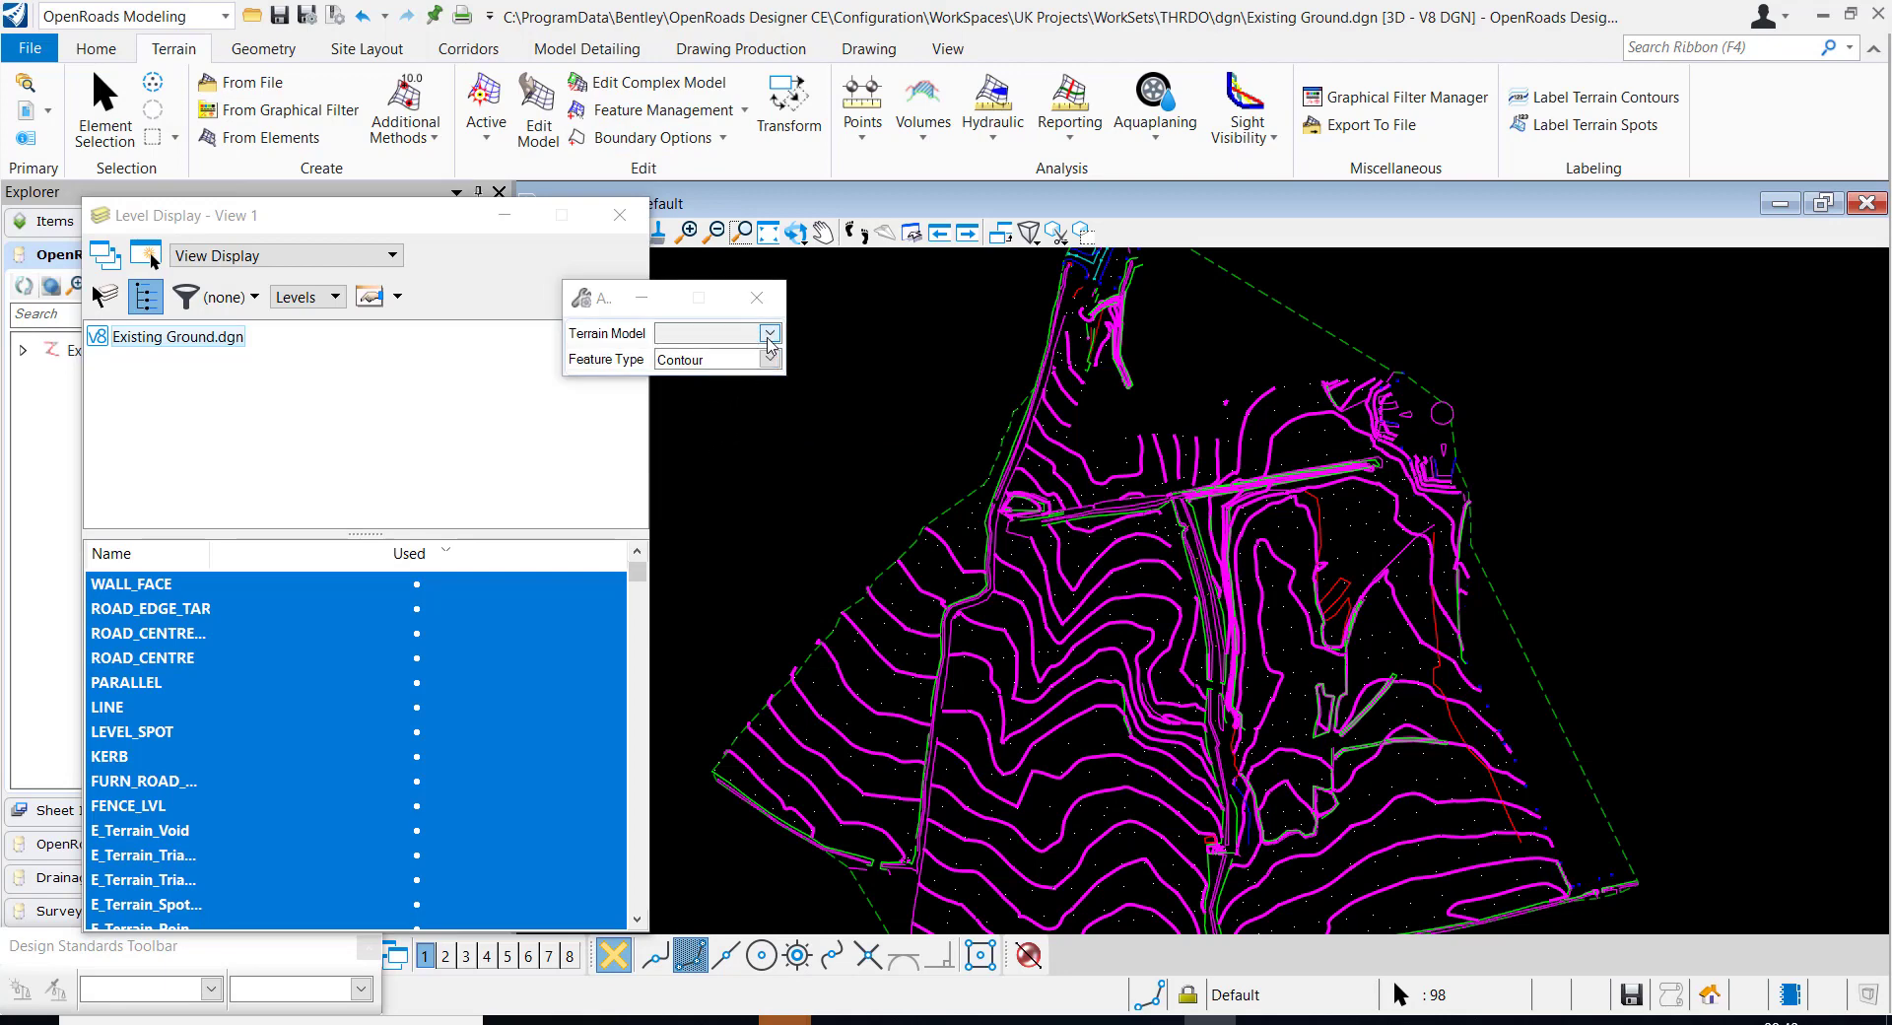
pyautogui.click(769, 333)
pyautogui.click(700, 356)
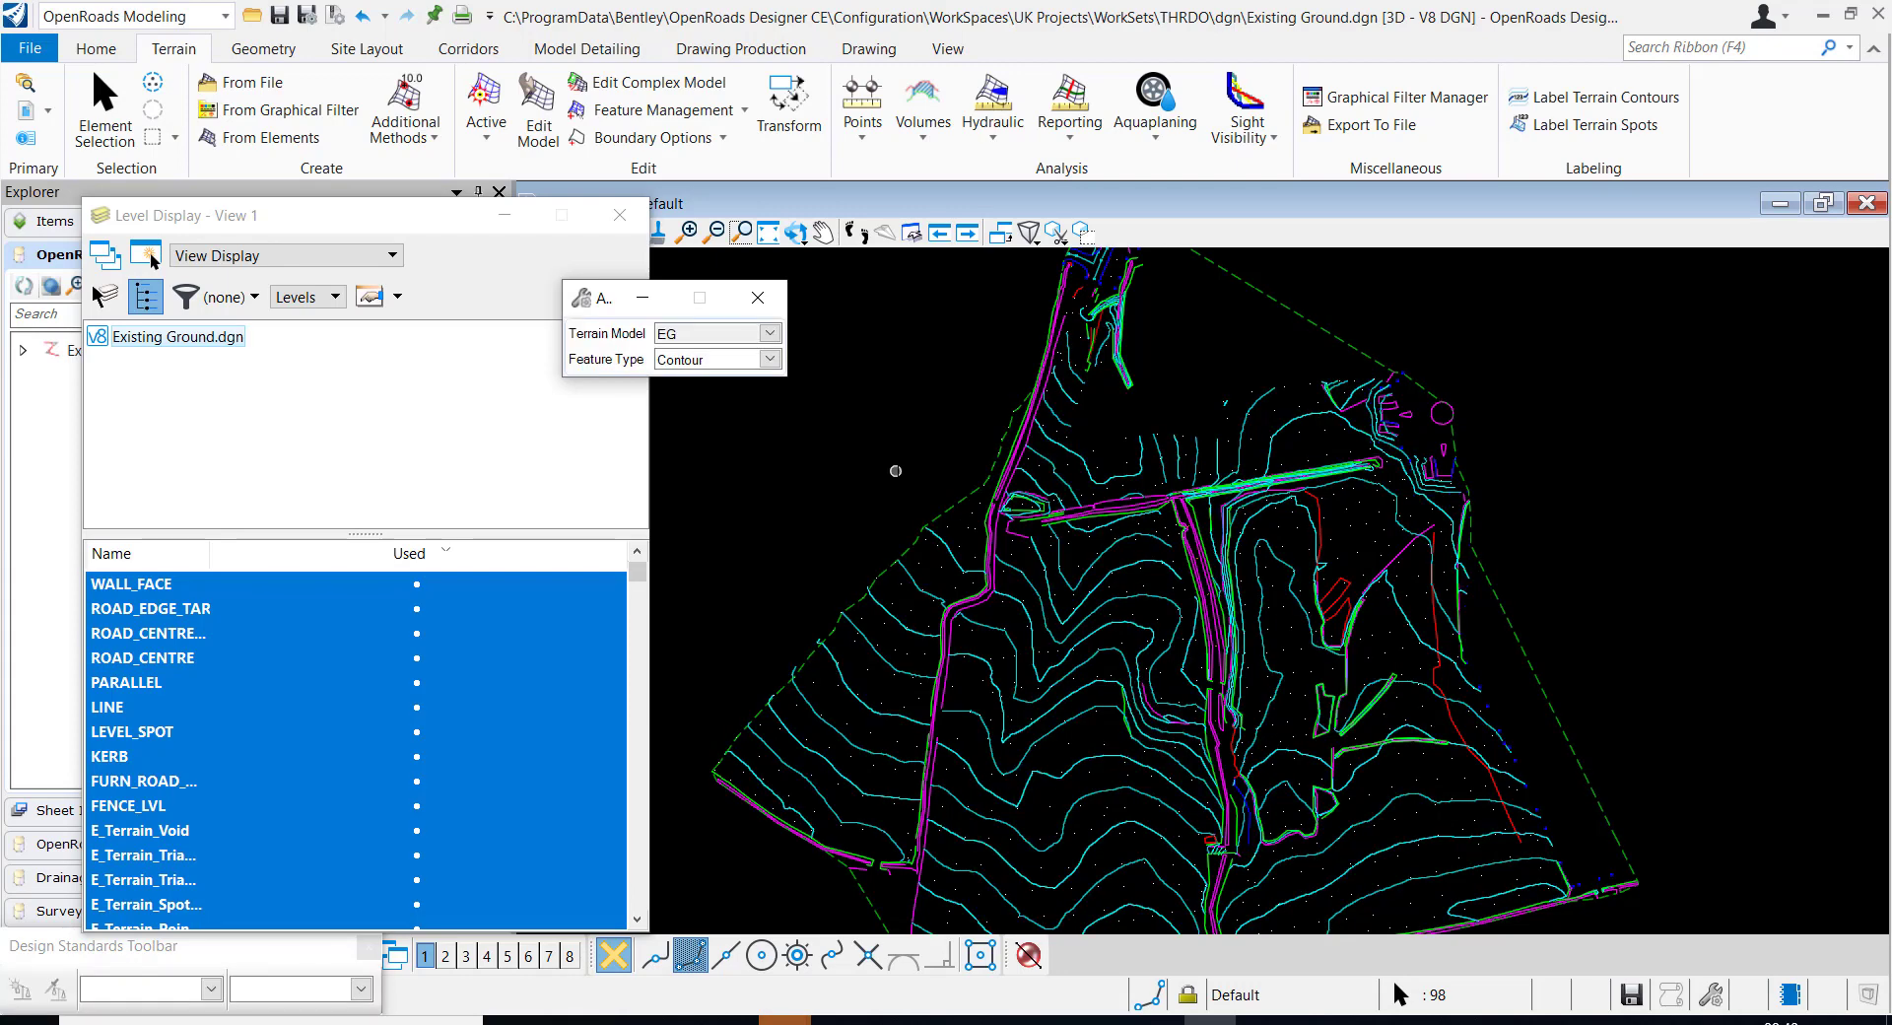
pyautogui.scroll(-2, 901, 475)
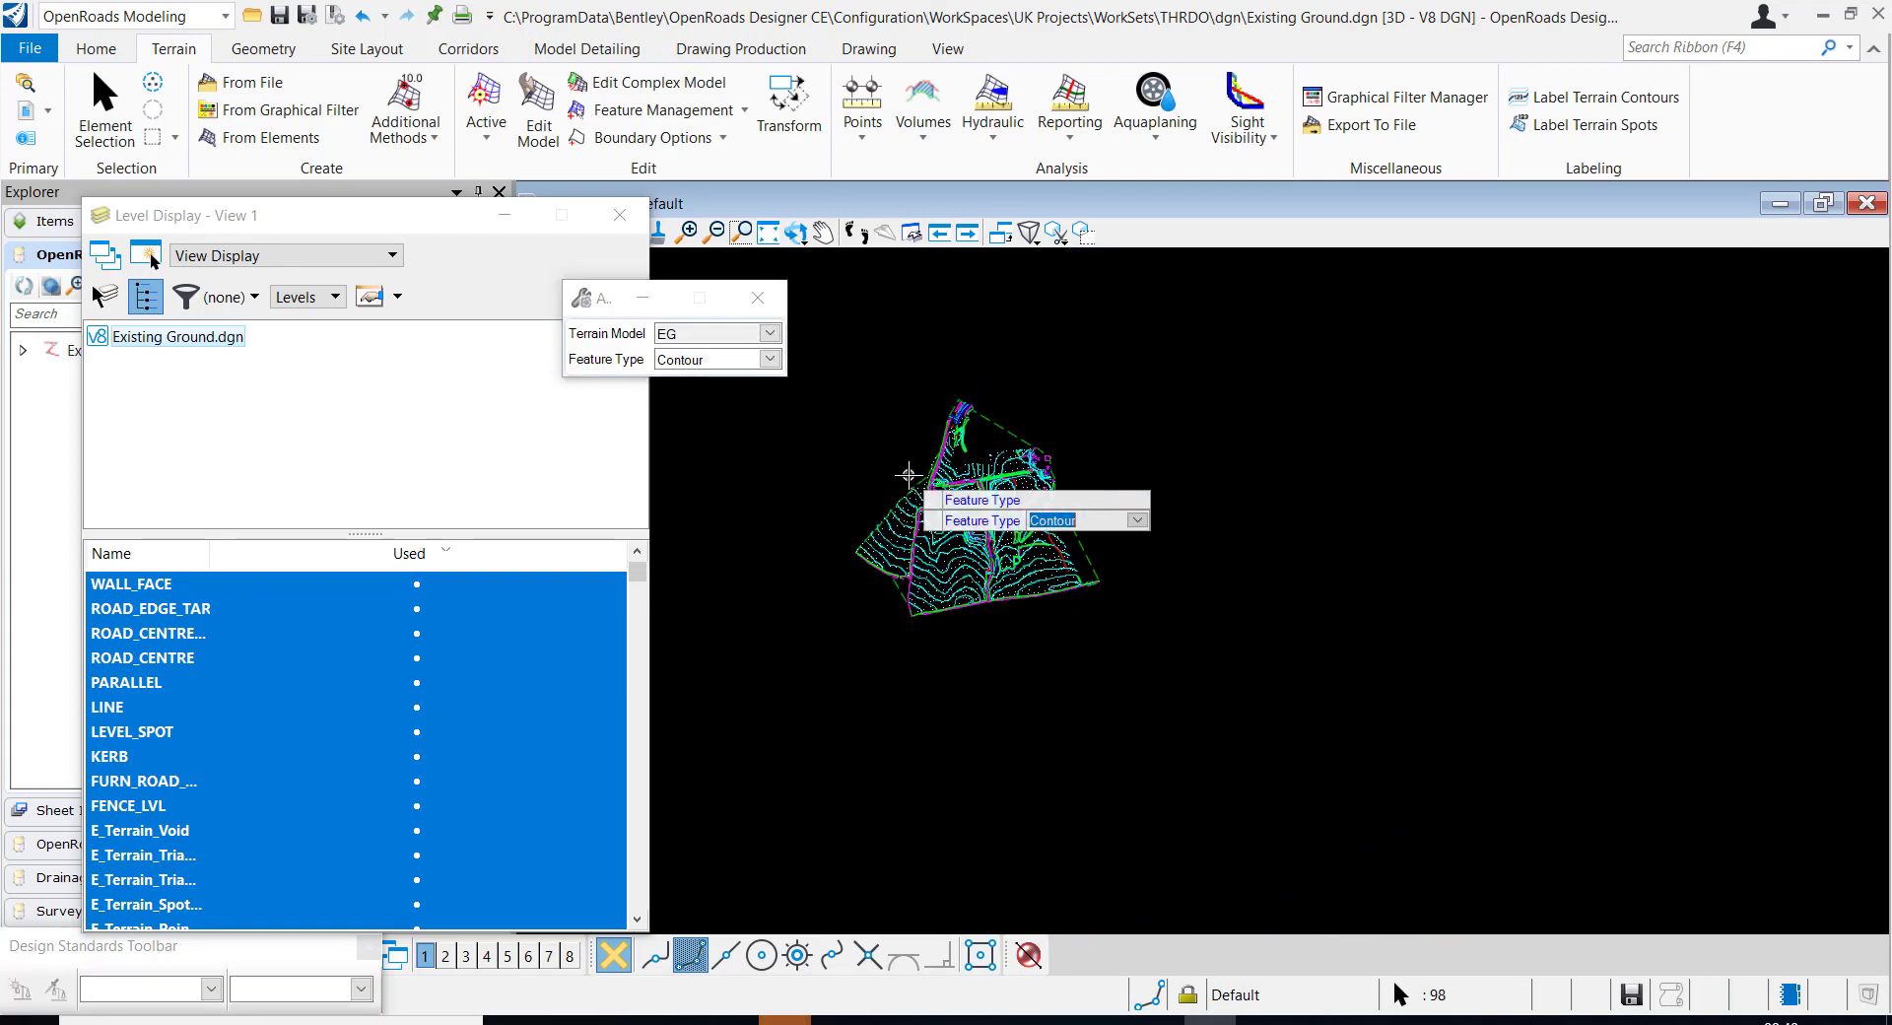
pyautogui.click(905, 471)
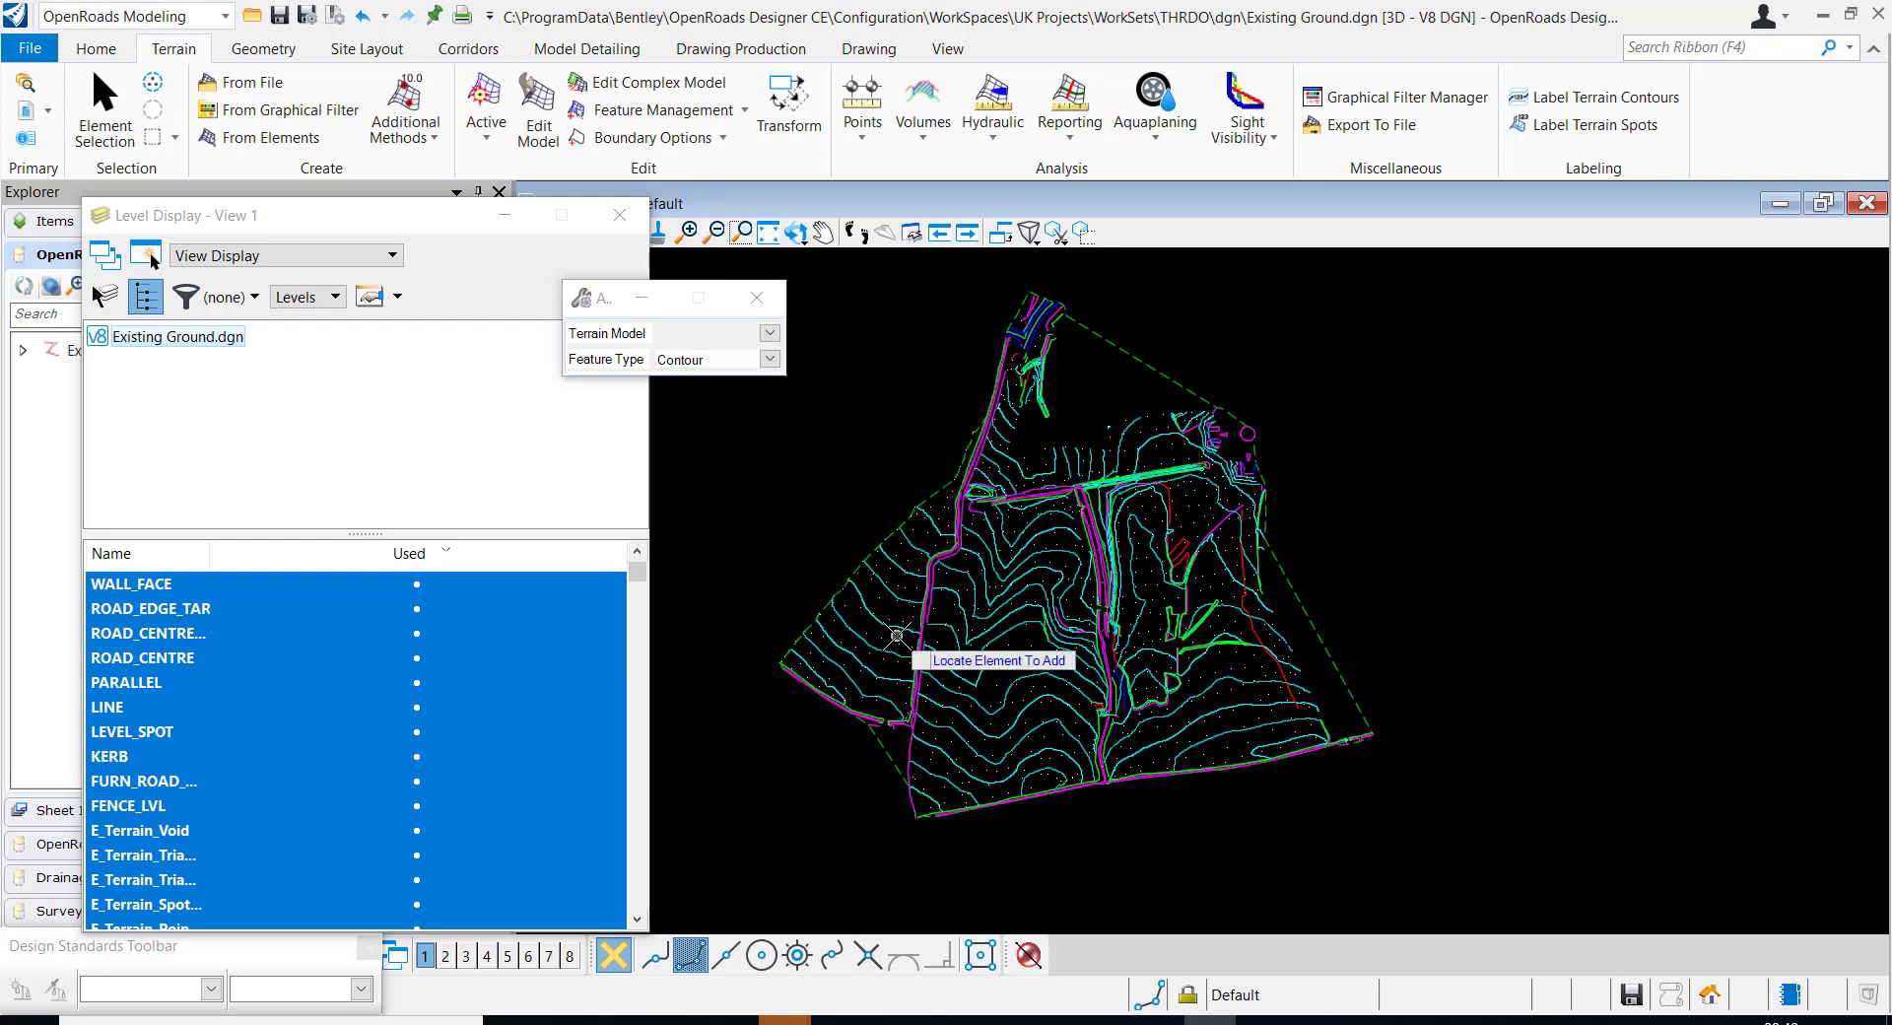
# Close the level display settings and change the feature definition of terrain model EG to Existing Contours
pyautogui.scroll(3, 1321, 738)
pyautogui.scroll(3, 1438, 722)
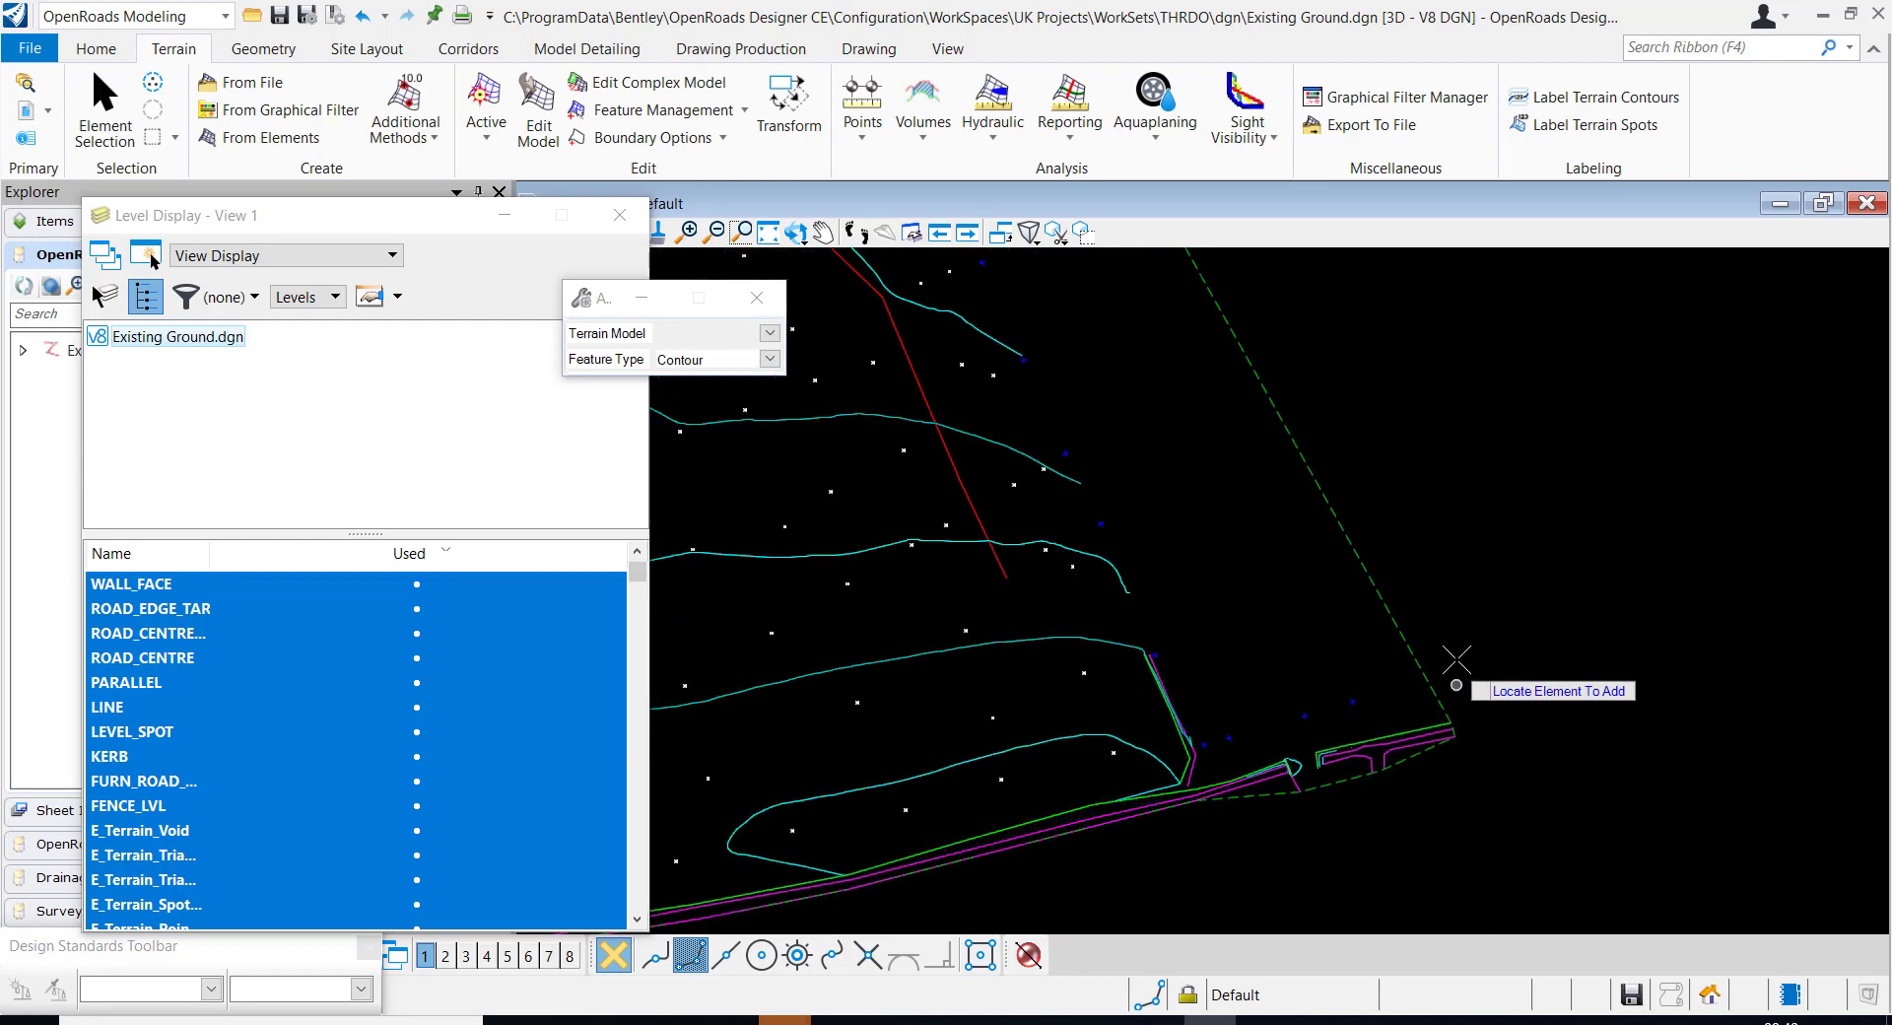
pyautogui.scroll(-6, 1510, 591)
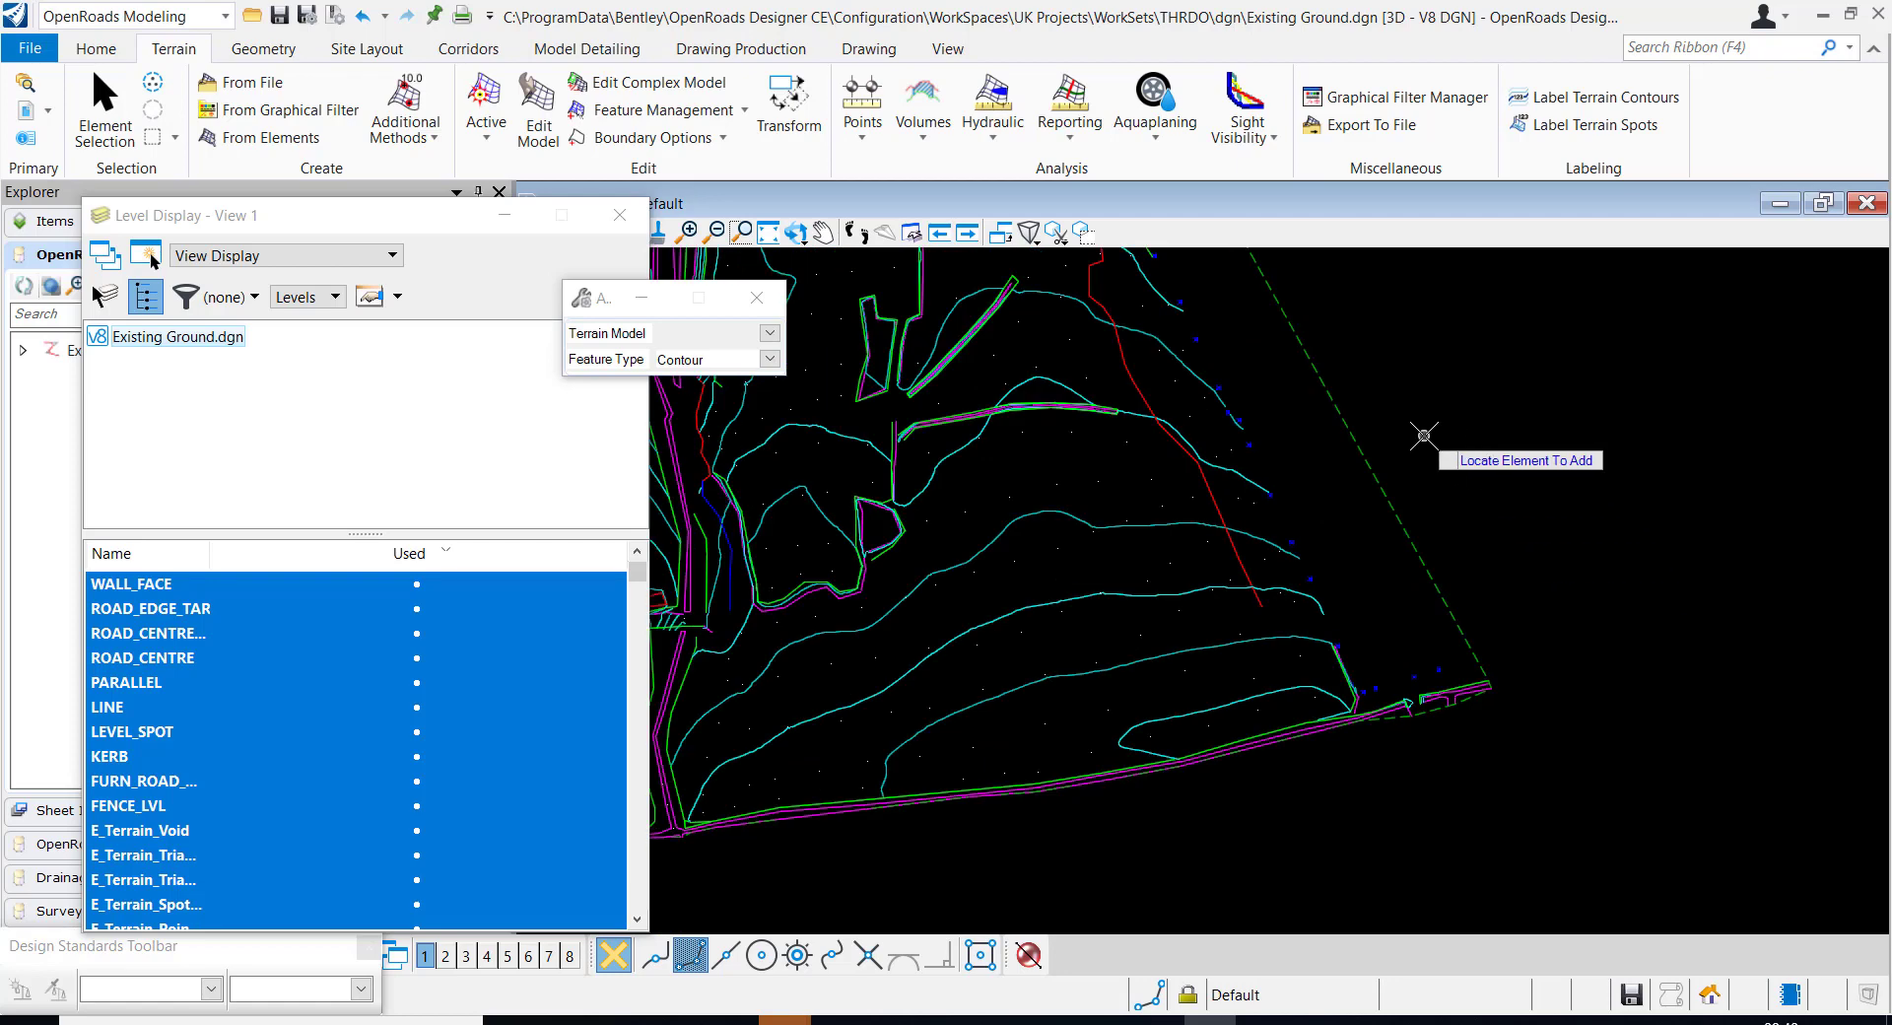
pyautogui.scroll(2, 1399, 369)
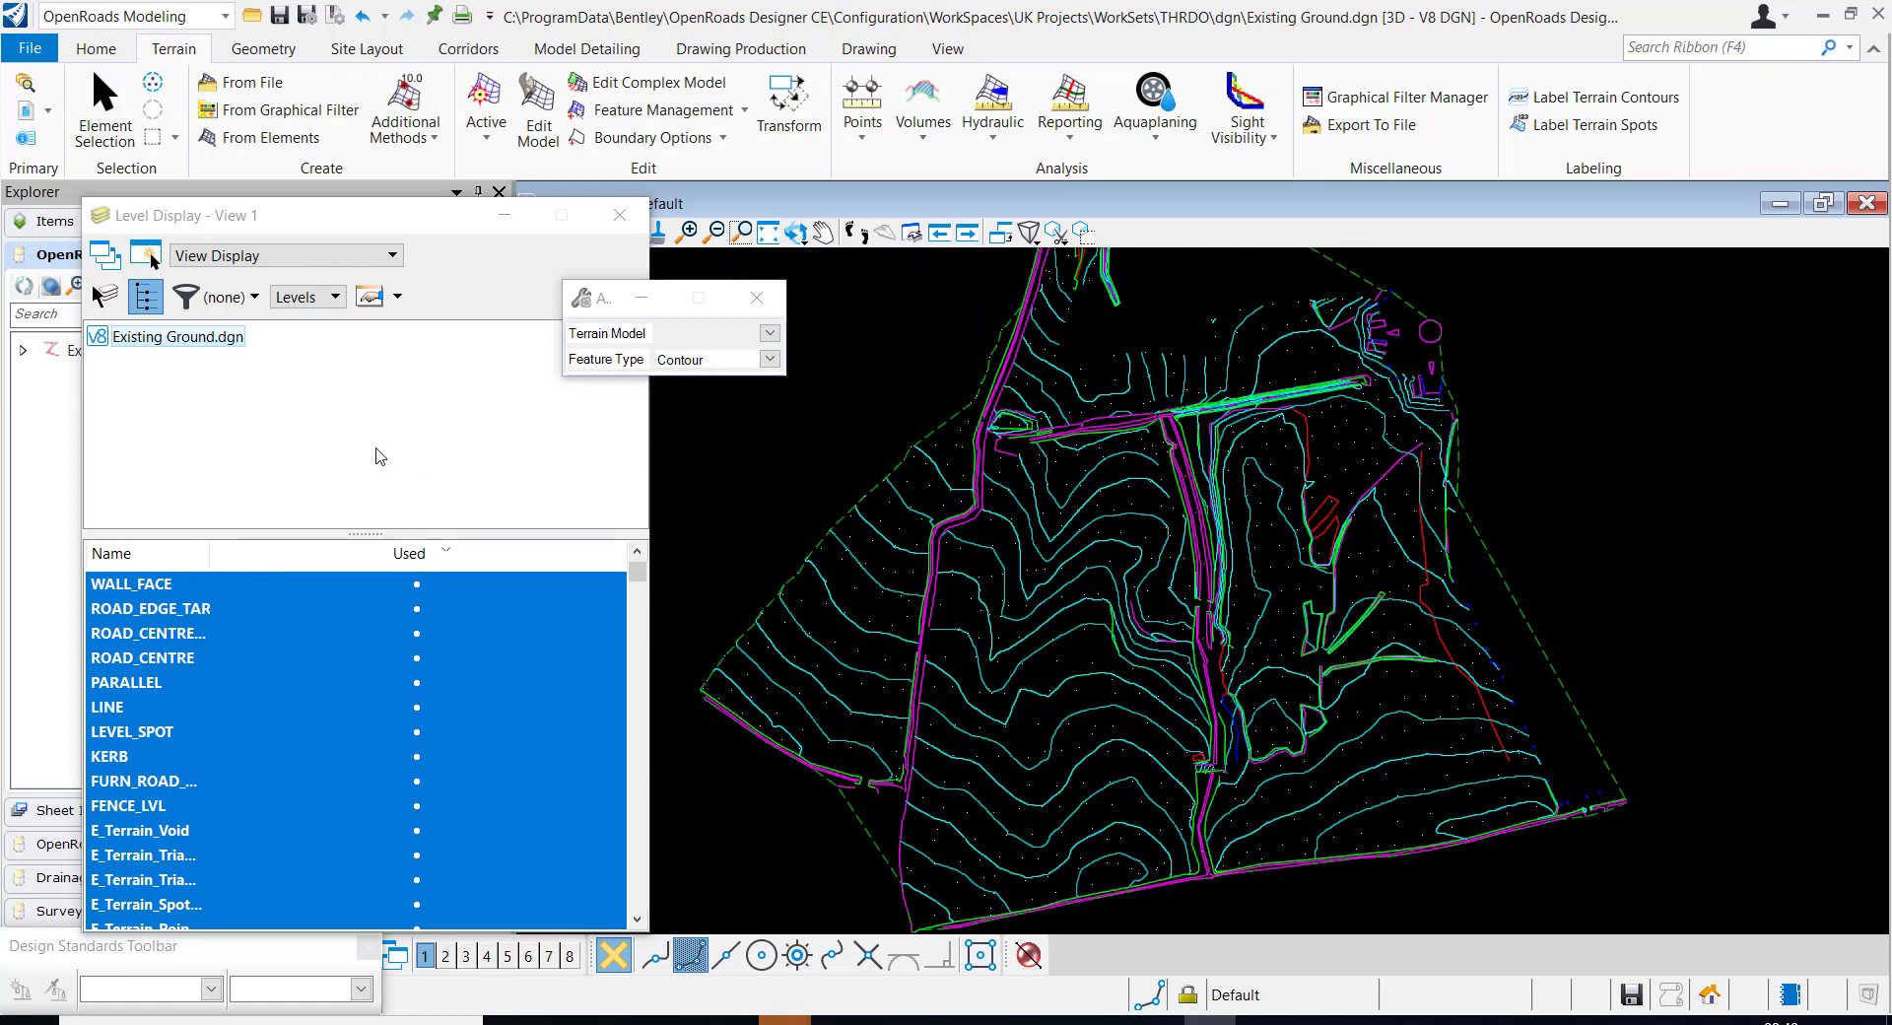
pyautogui.click(619, 215)
pyautogui.click(105, 119)
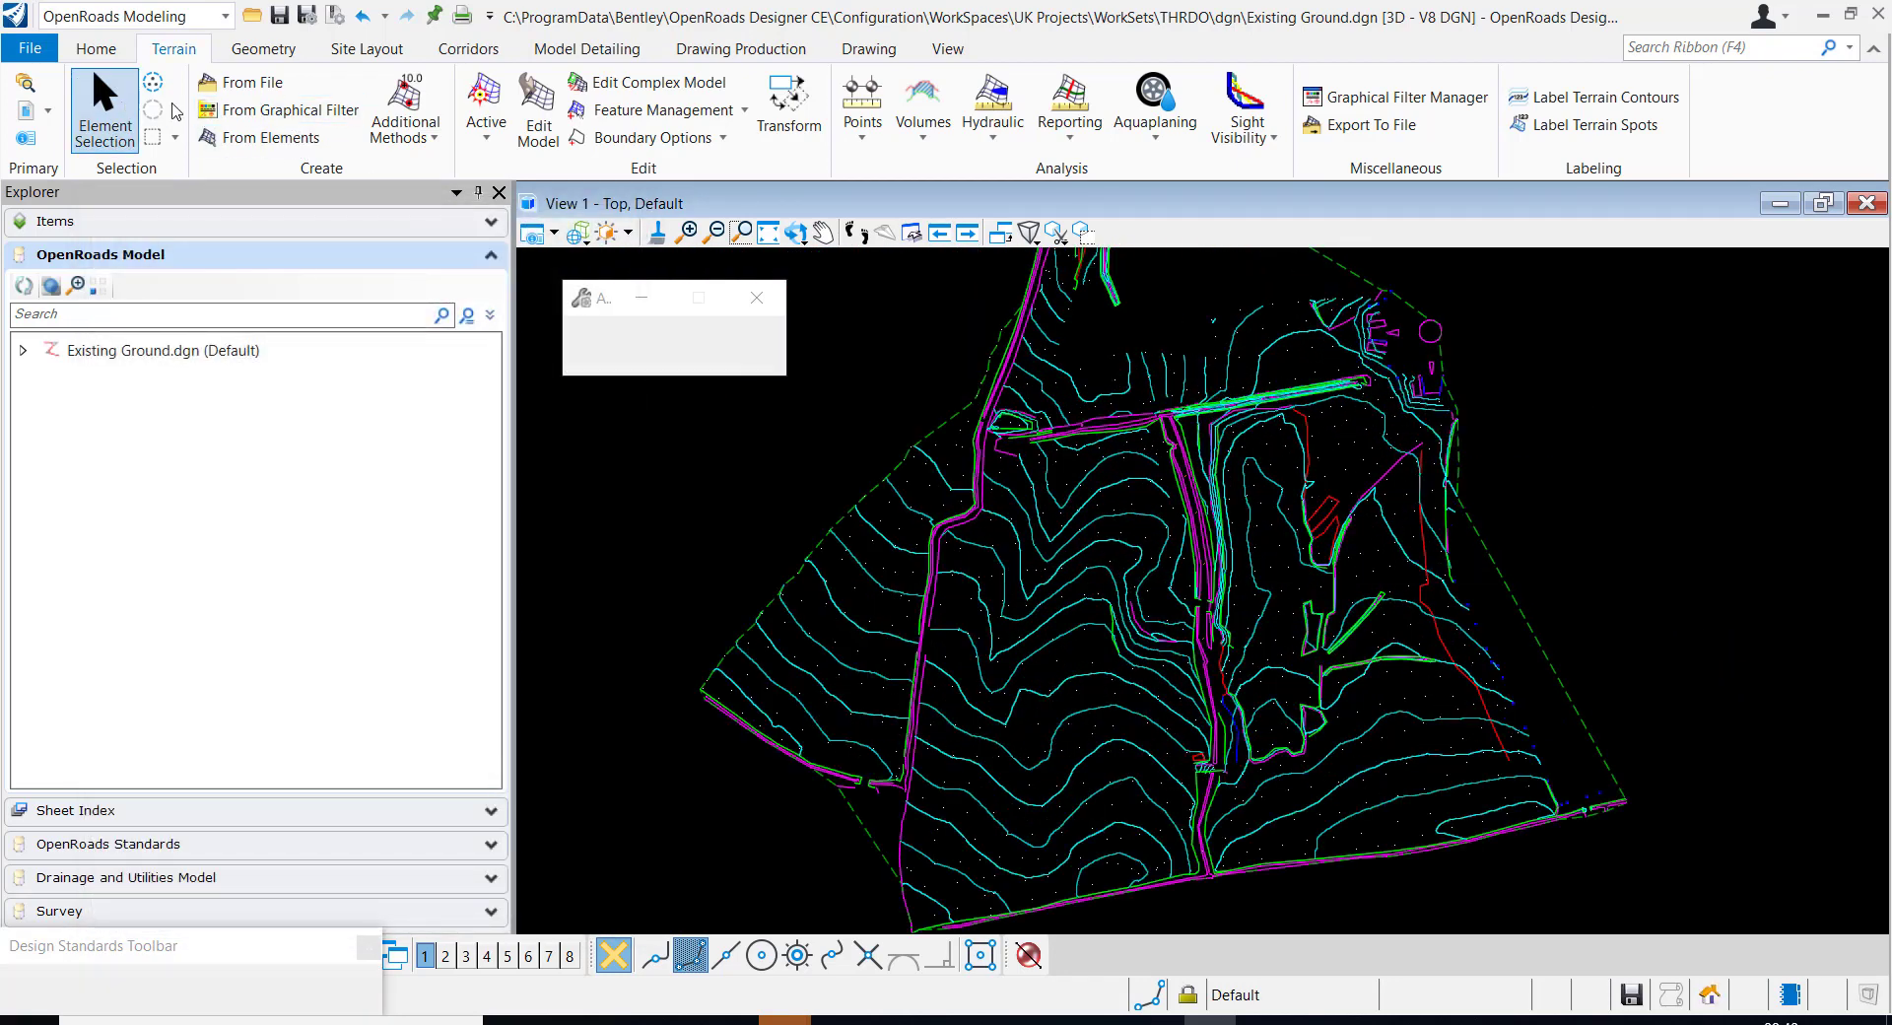
pyautogui.click(1510, 591)
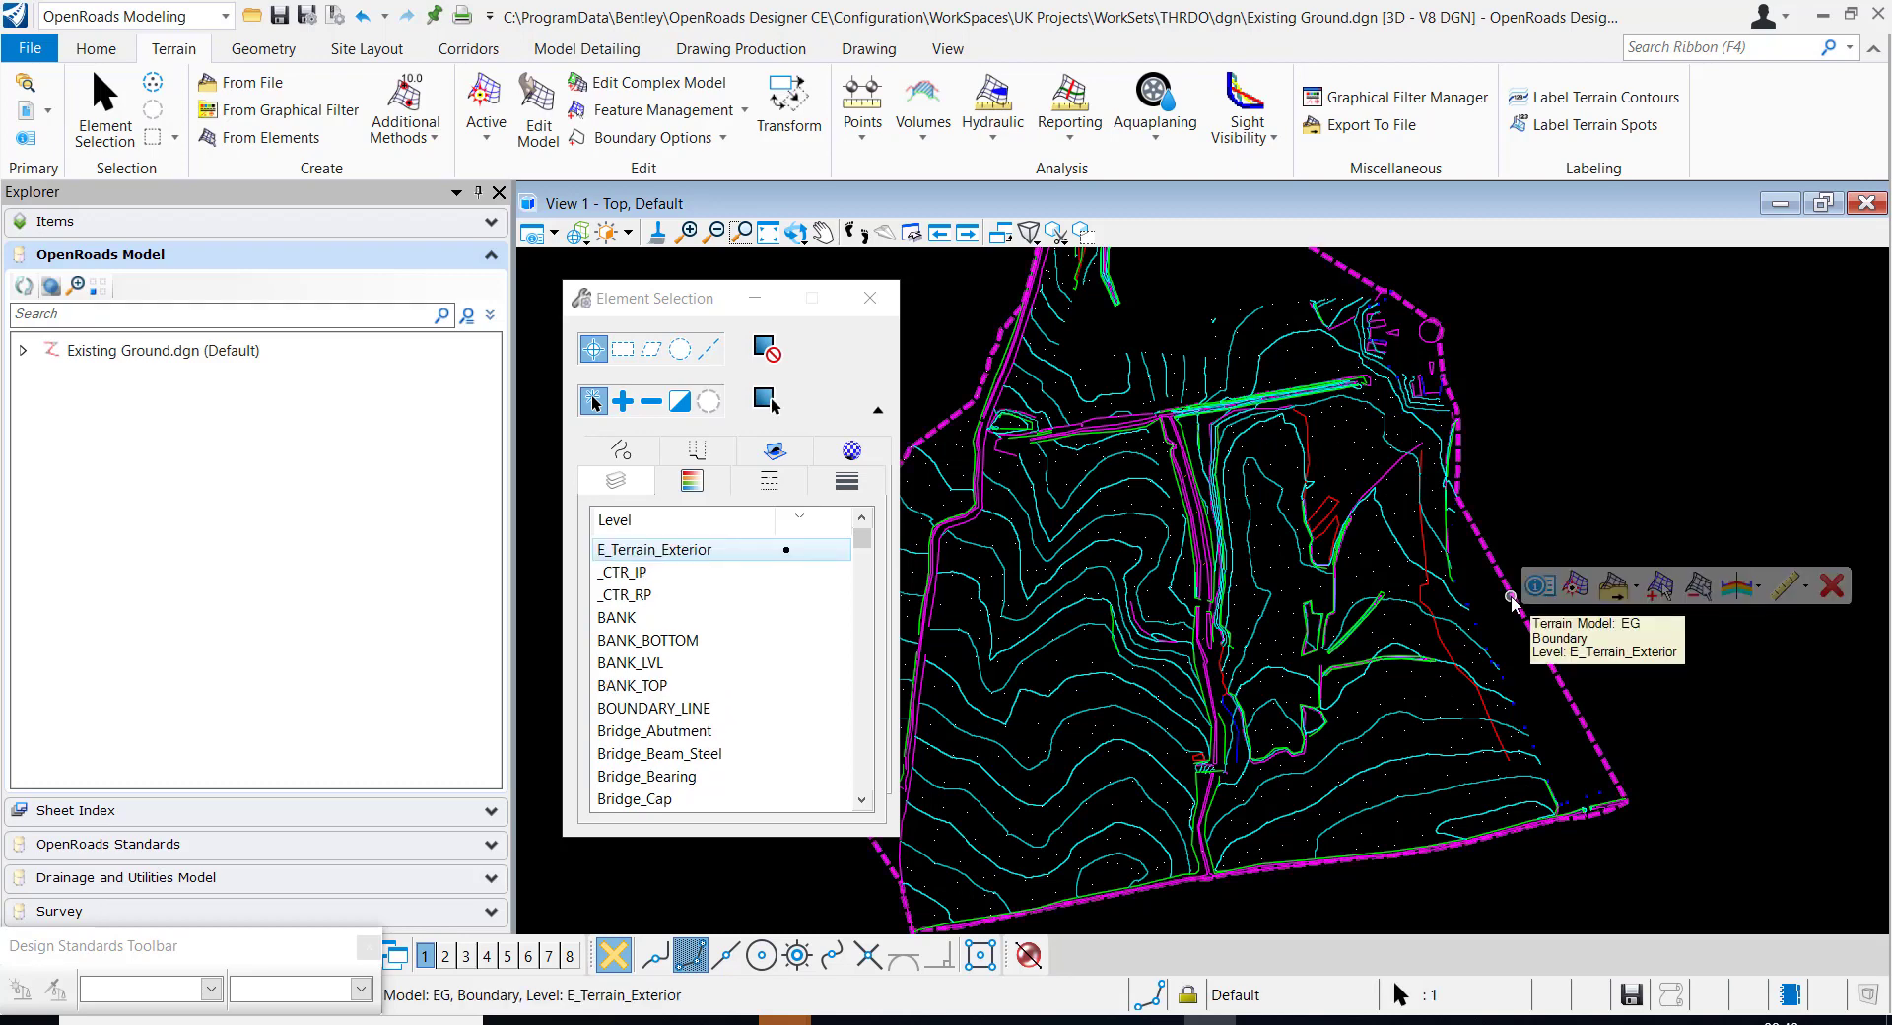
pyautogui.moveTo(1559, 591)
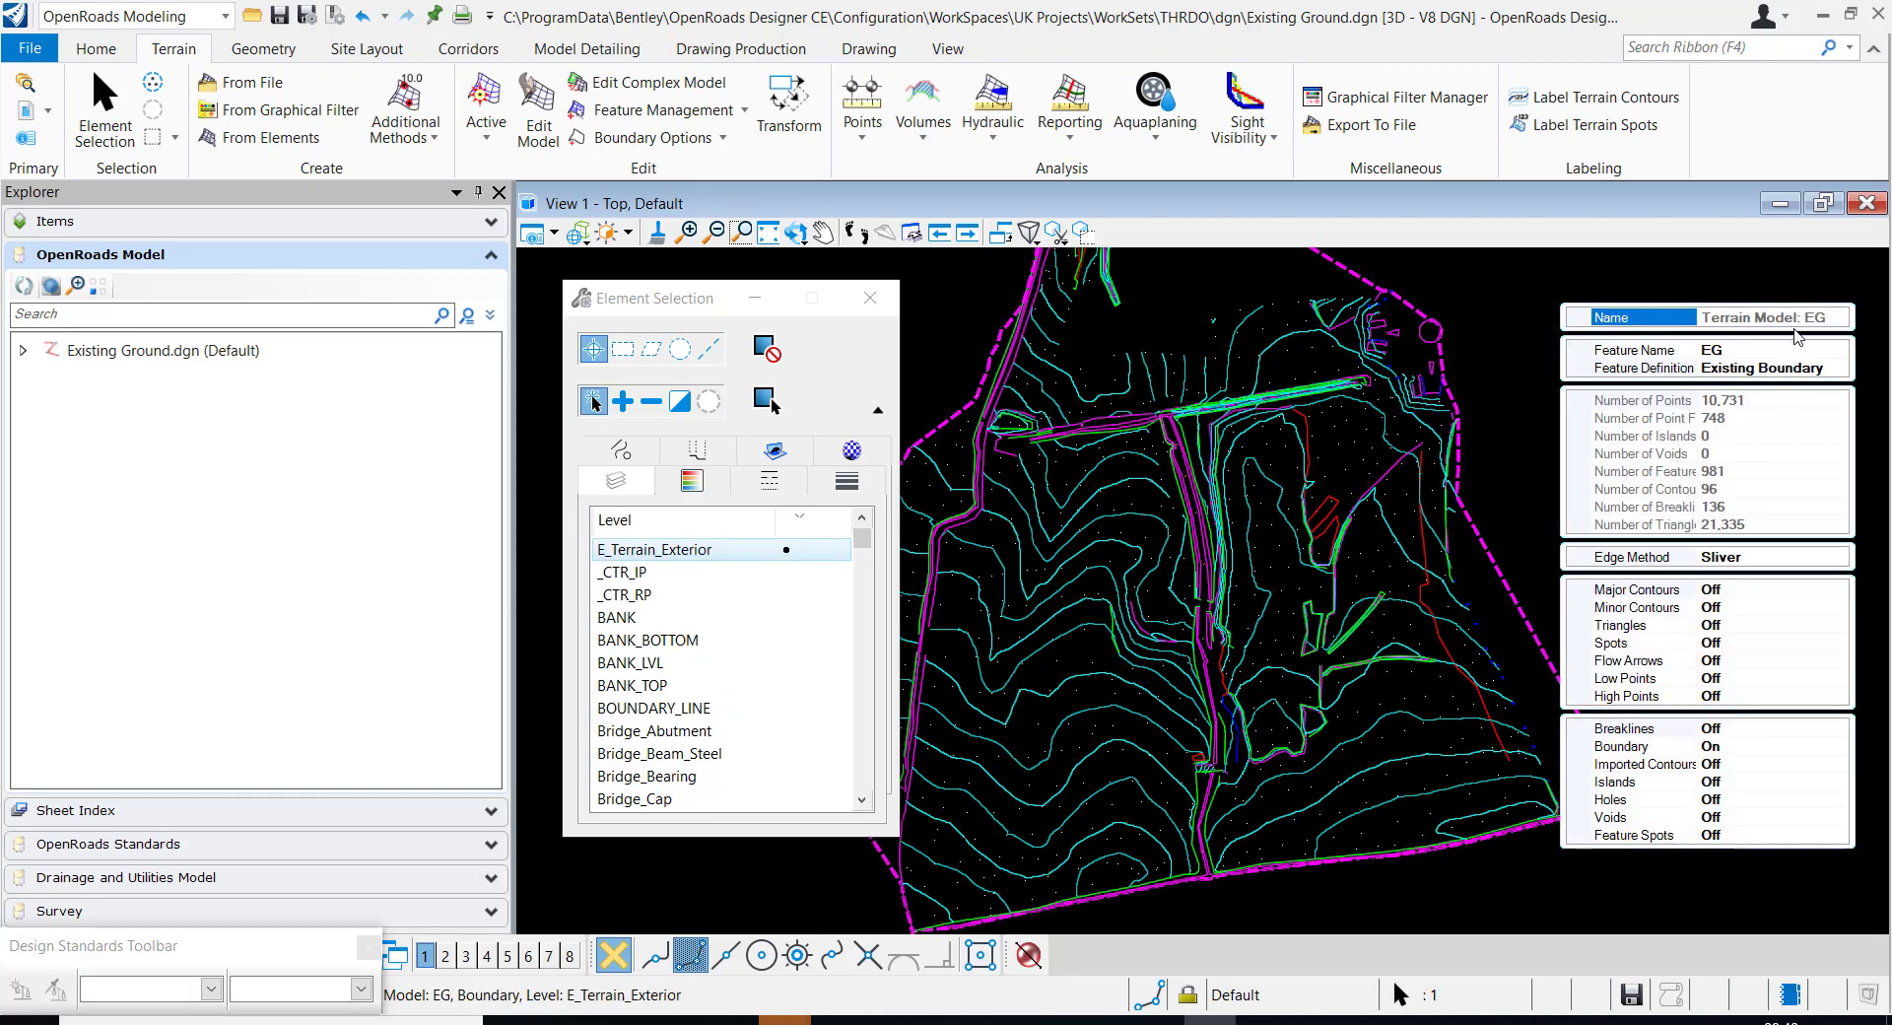
pyautogui.click(1837, 368)
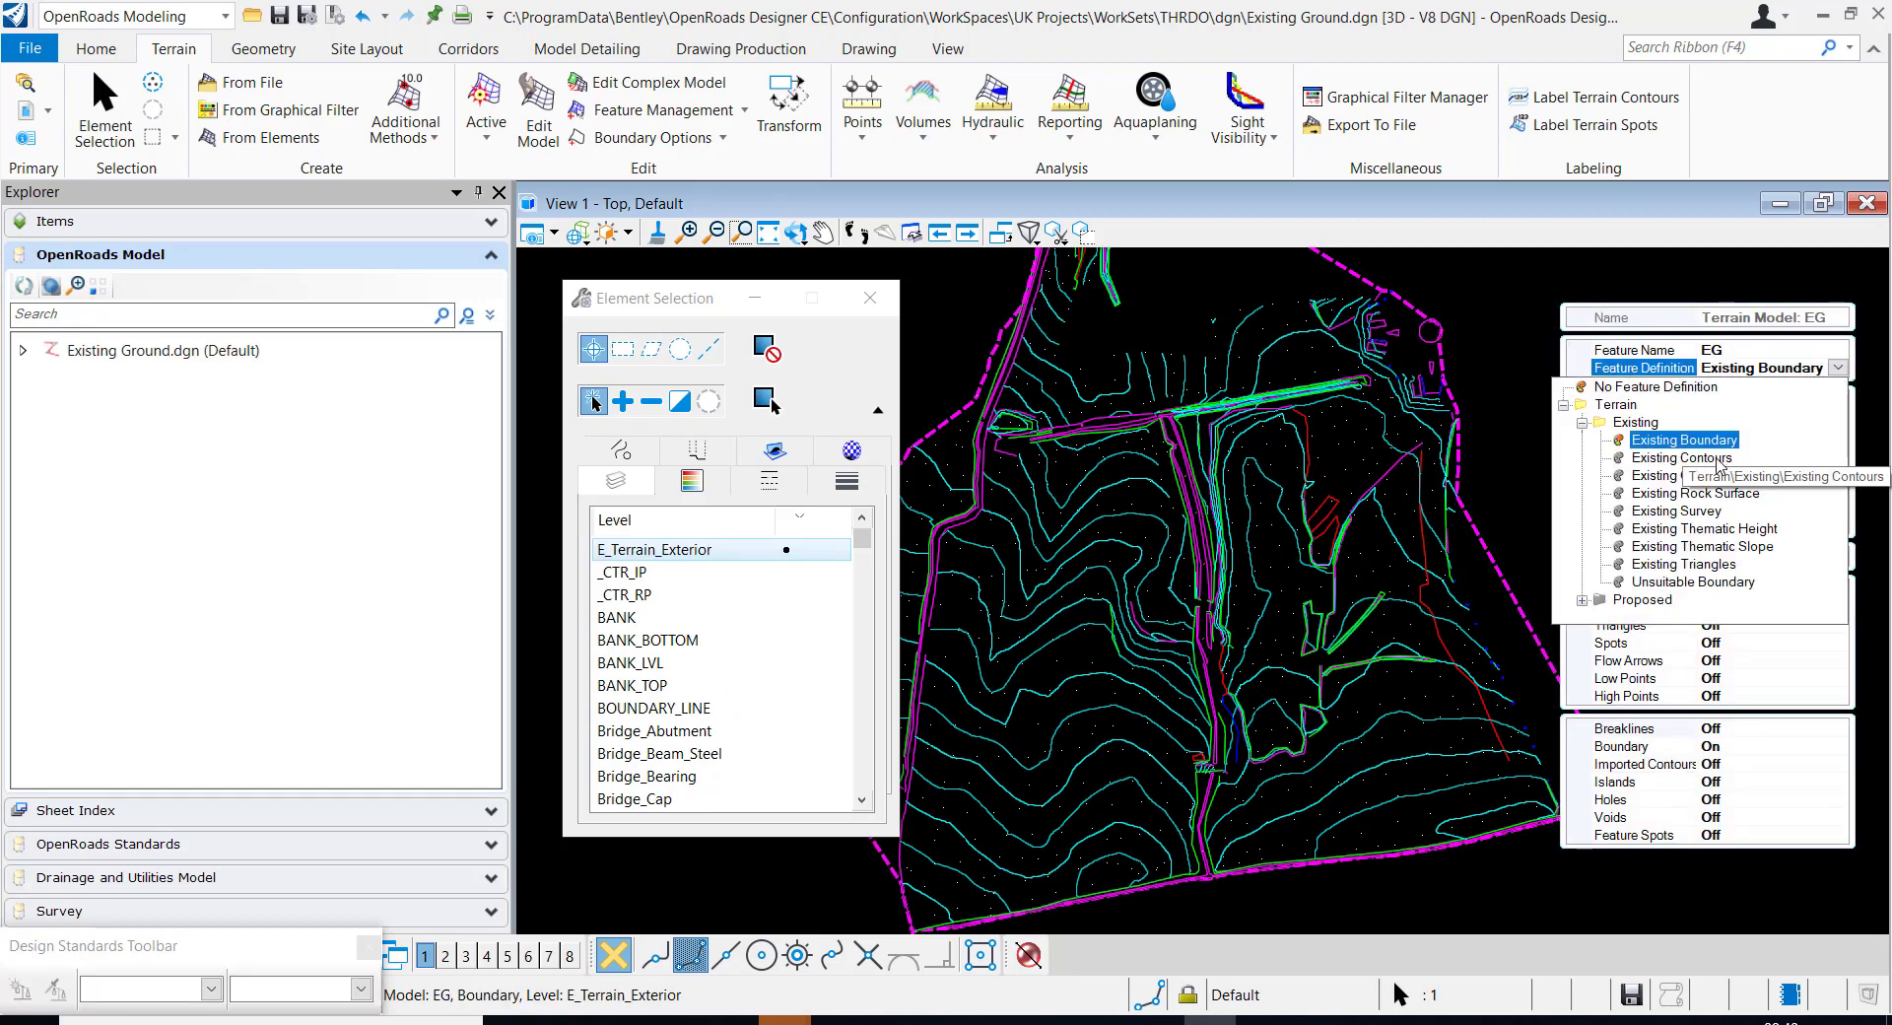
pyautogui.click(1719, 468)
pyautogui.click(1712, 547)
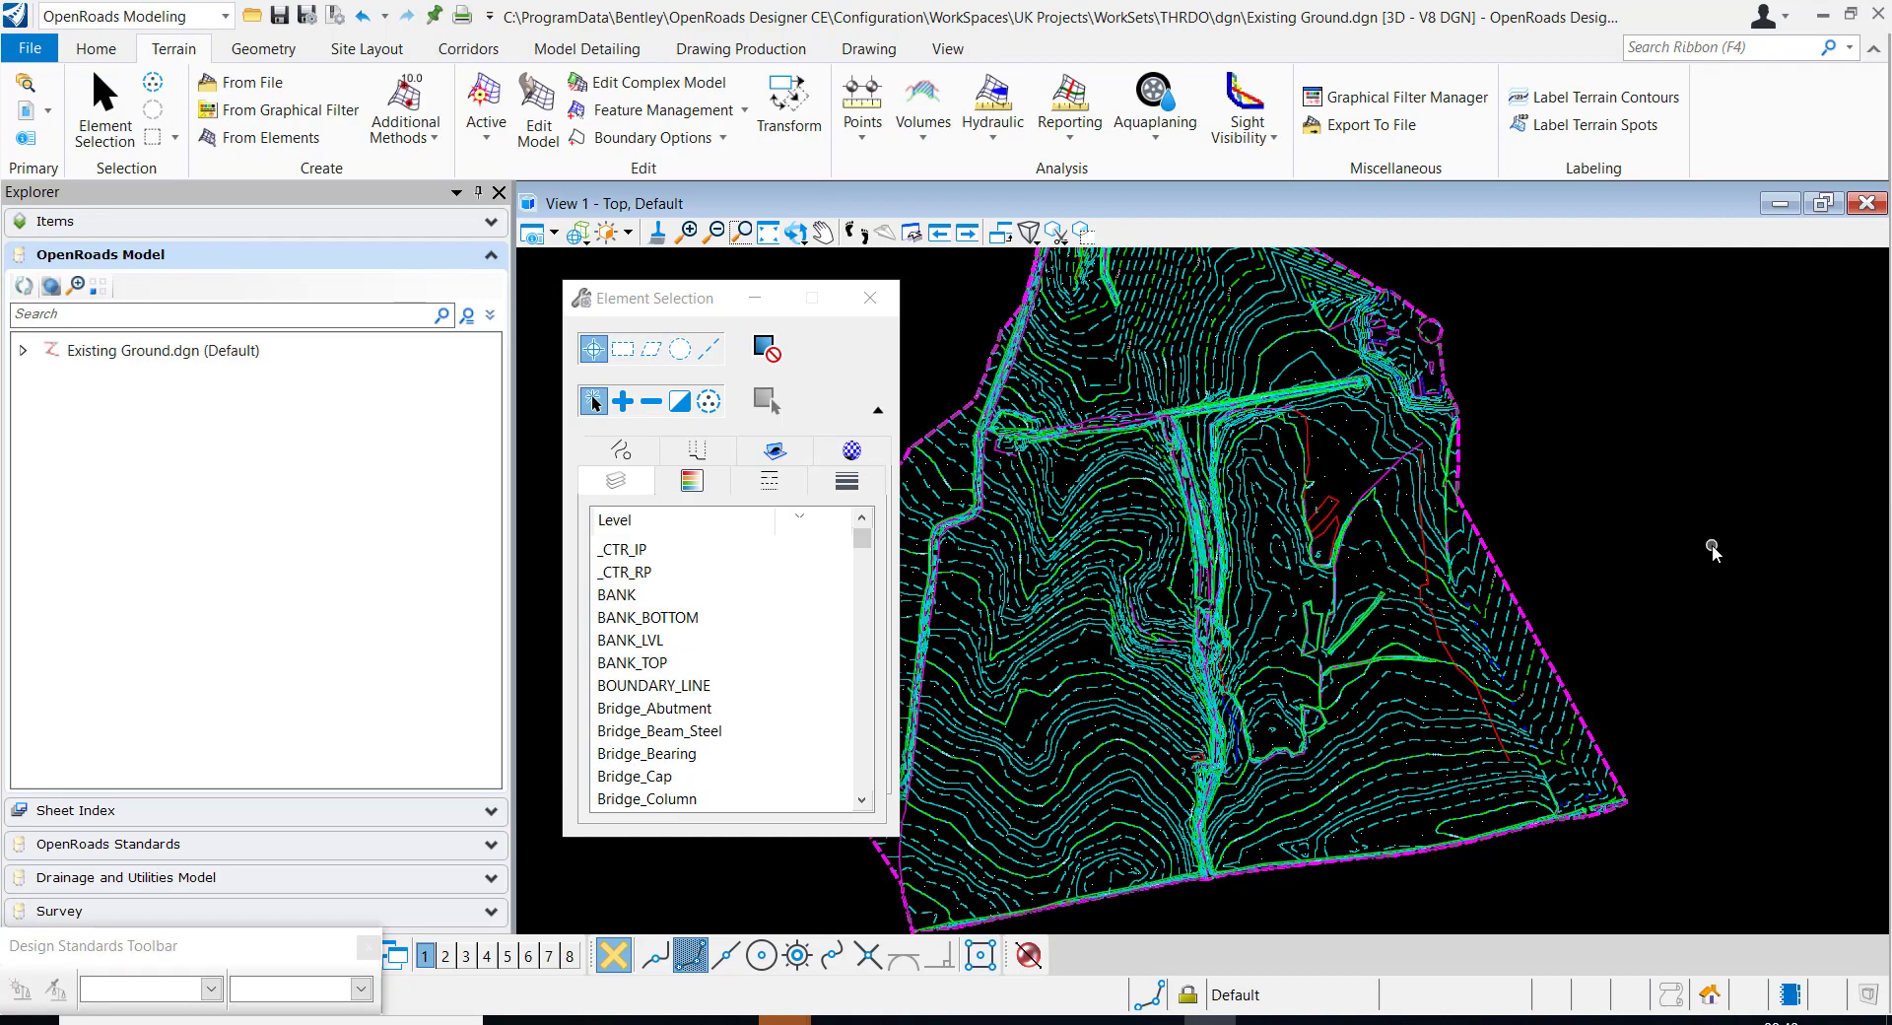
# Examine the EG terrain's contours and their elevation labels up close and across the whole site
pyautogui.scroll(-2, 1712, 547)
pyautogui.scroll(6, 1260, 648)
pyautogui.scroll(2, 1278, 633)
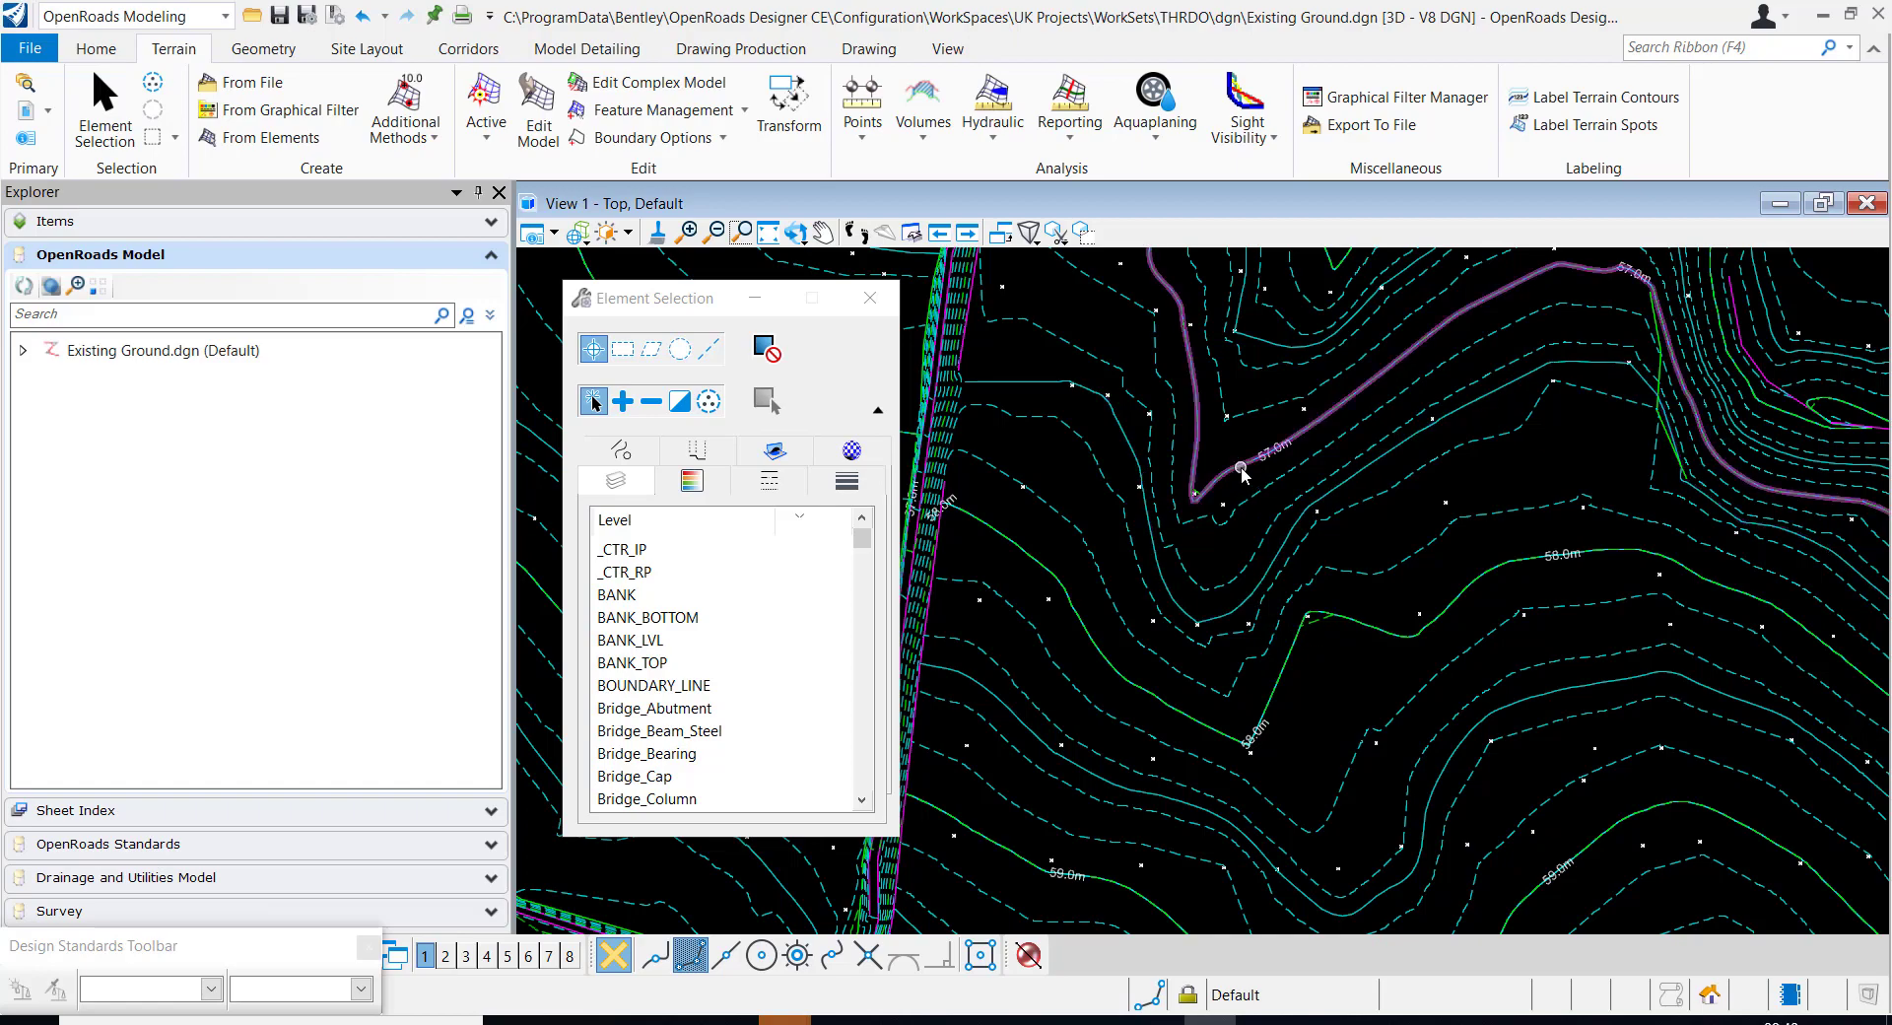
pyautogui.scroll(-6, 1244, 474)
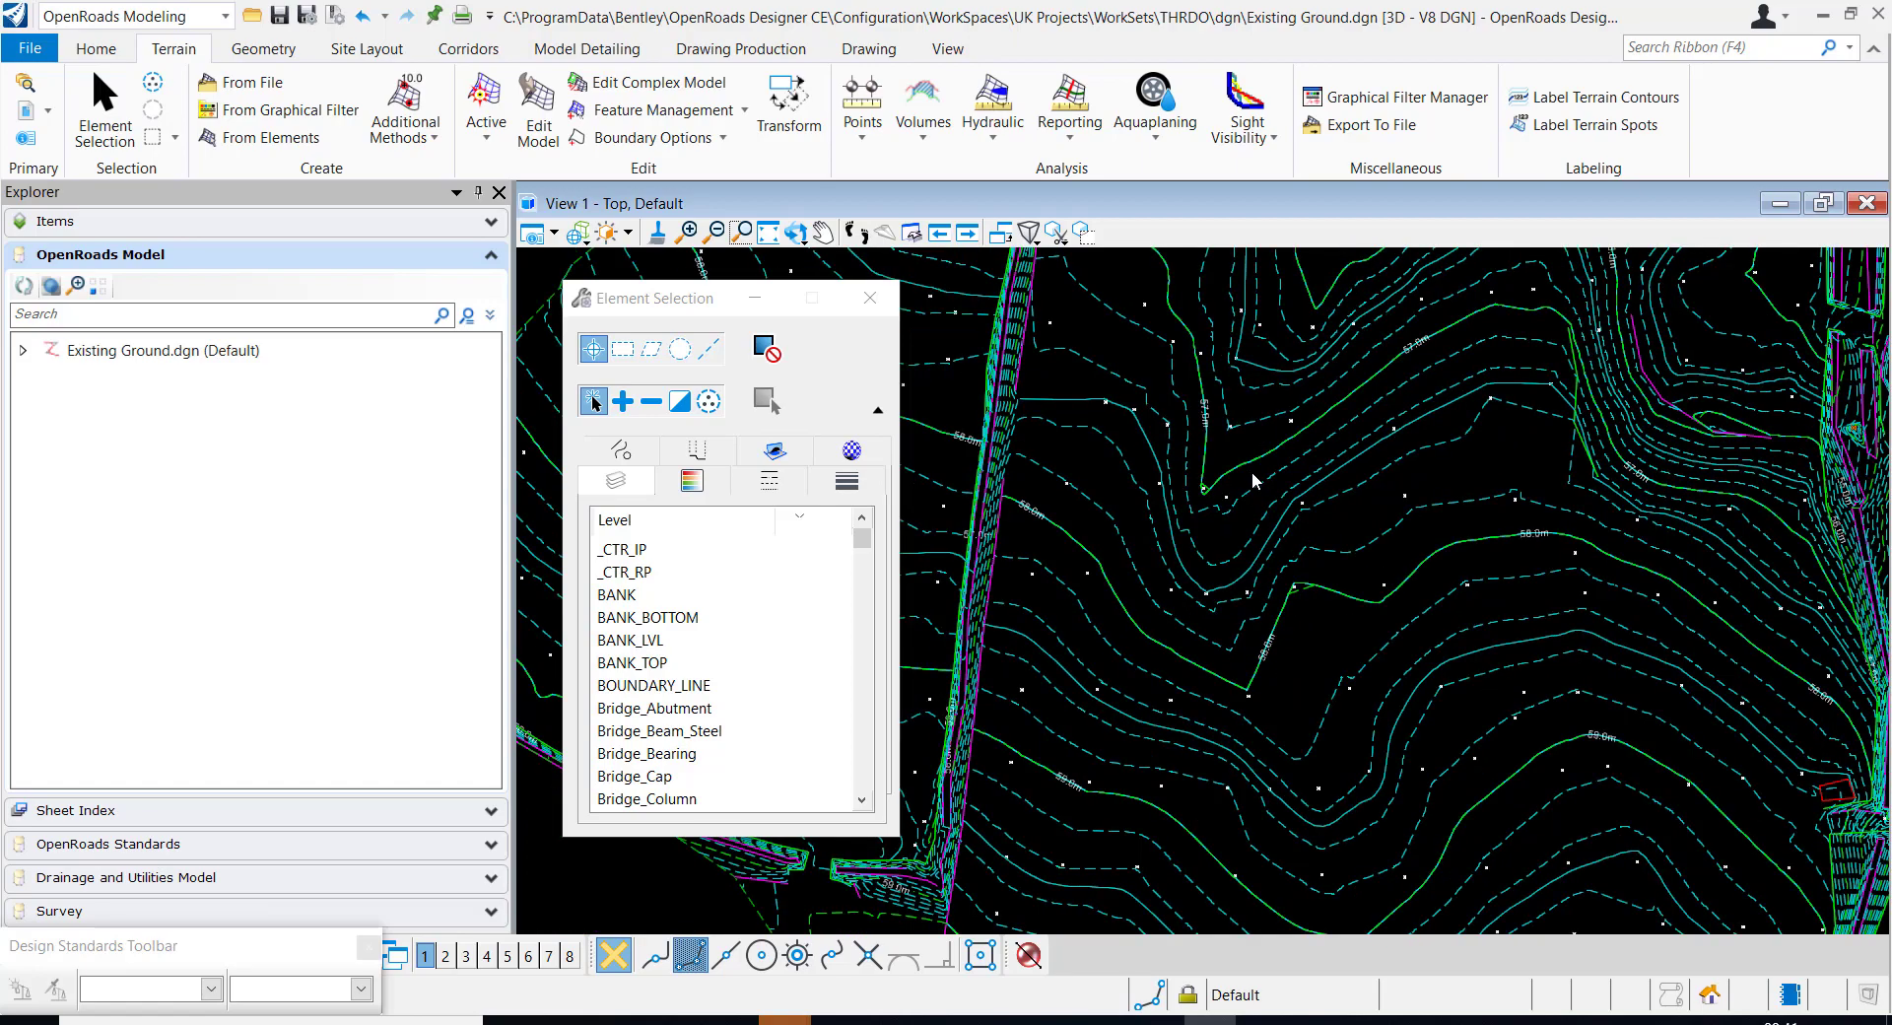
pyautogui.scroll(2, 1354, 293)
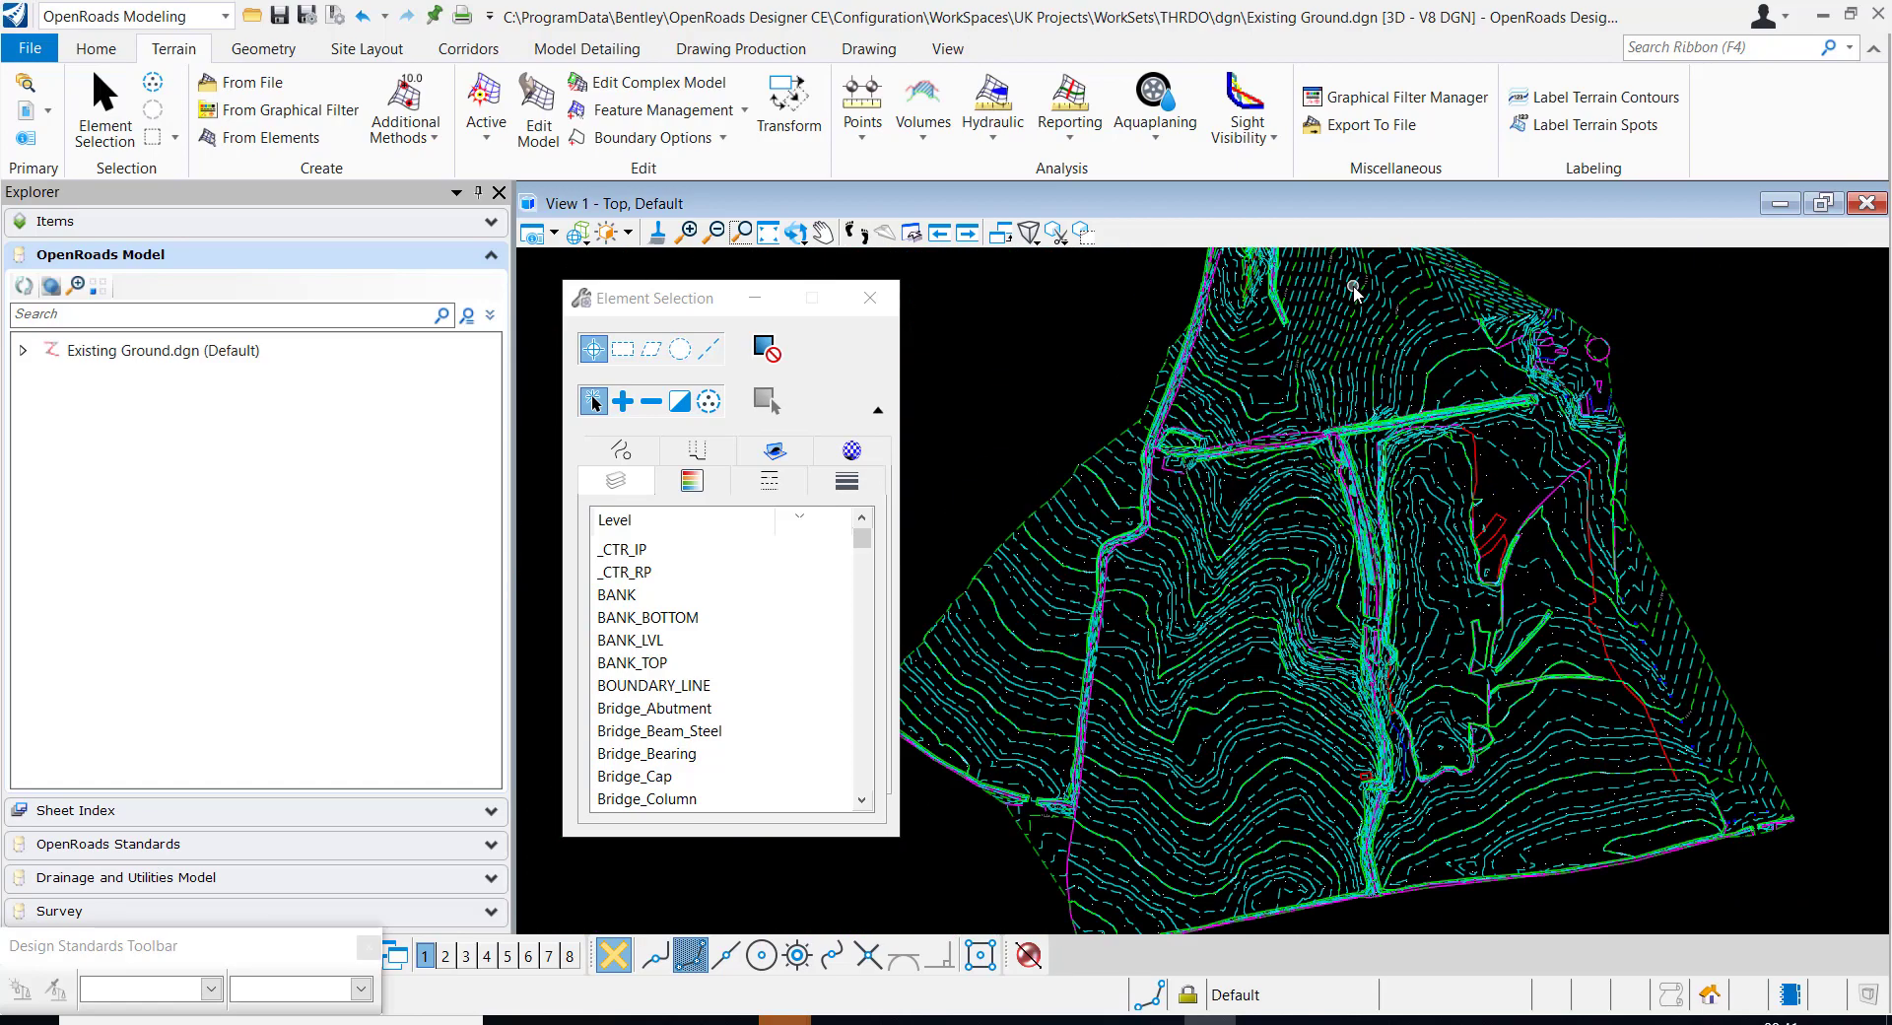